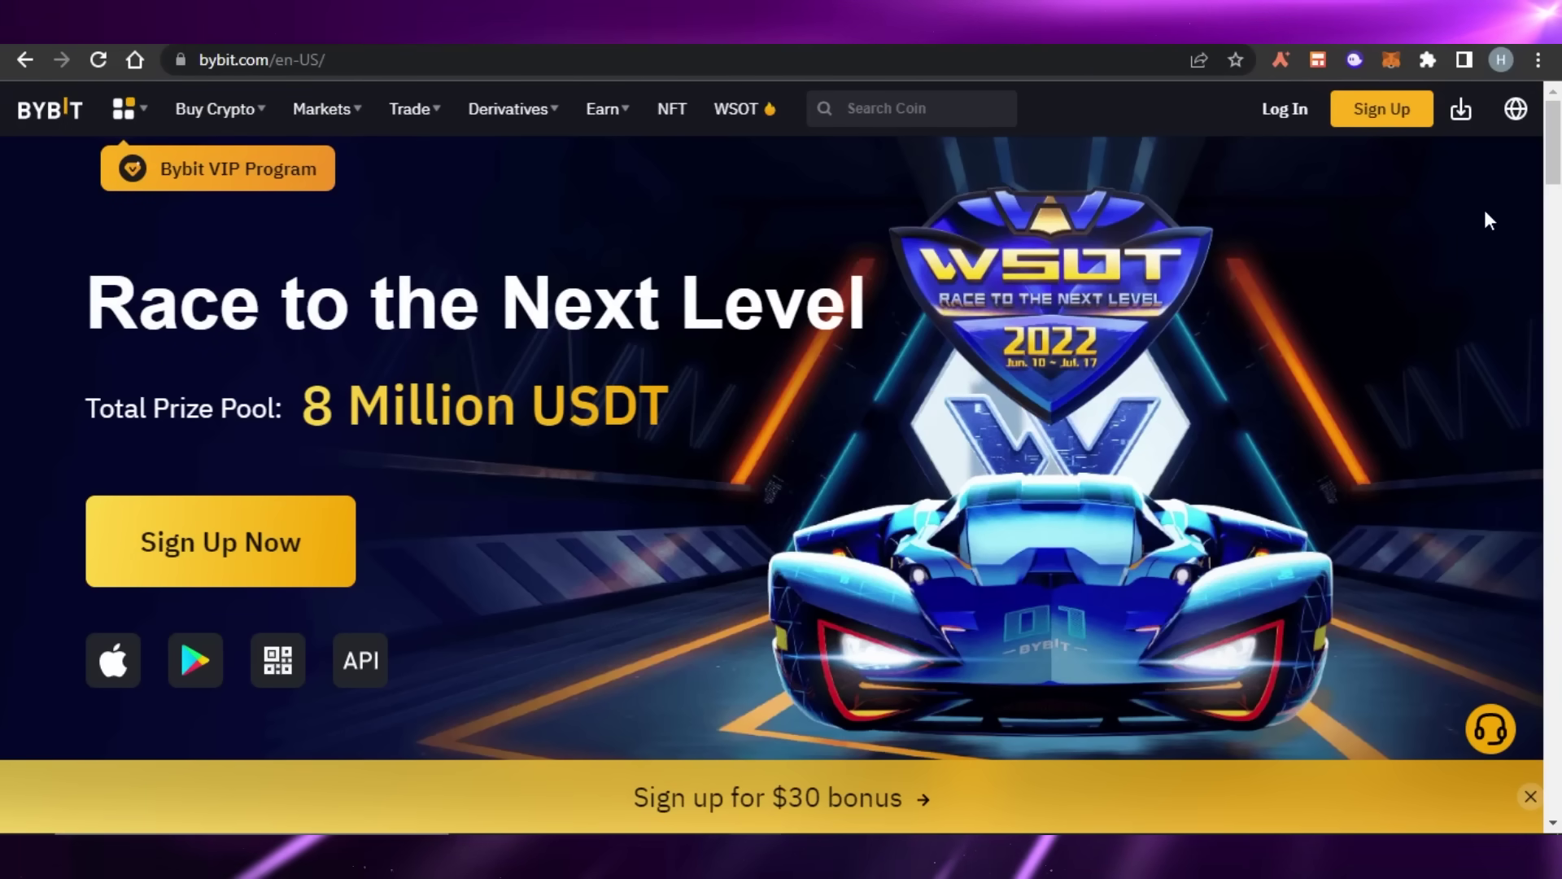
Step: Scroll up and down through the Bybit homepage sections
scroll(773, 484, down, 10)
scroll(773, 447, down, 15)
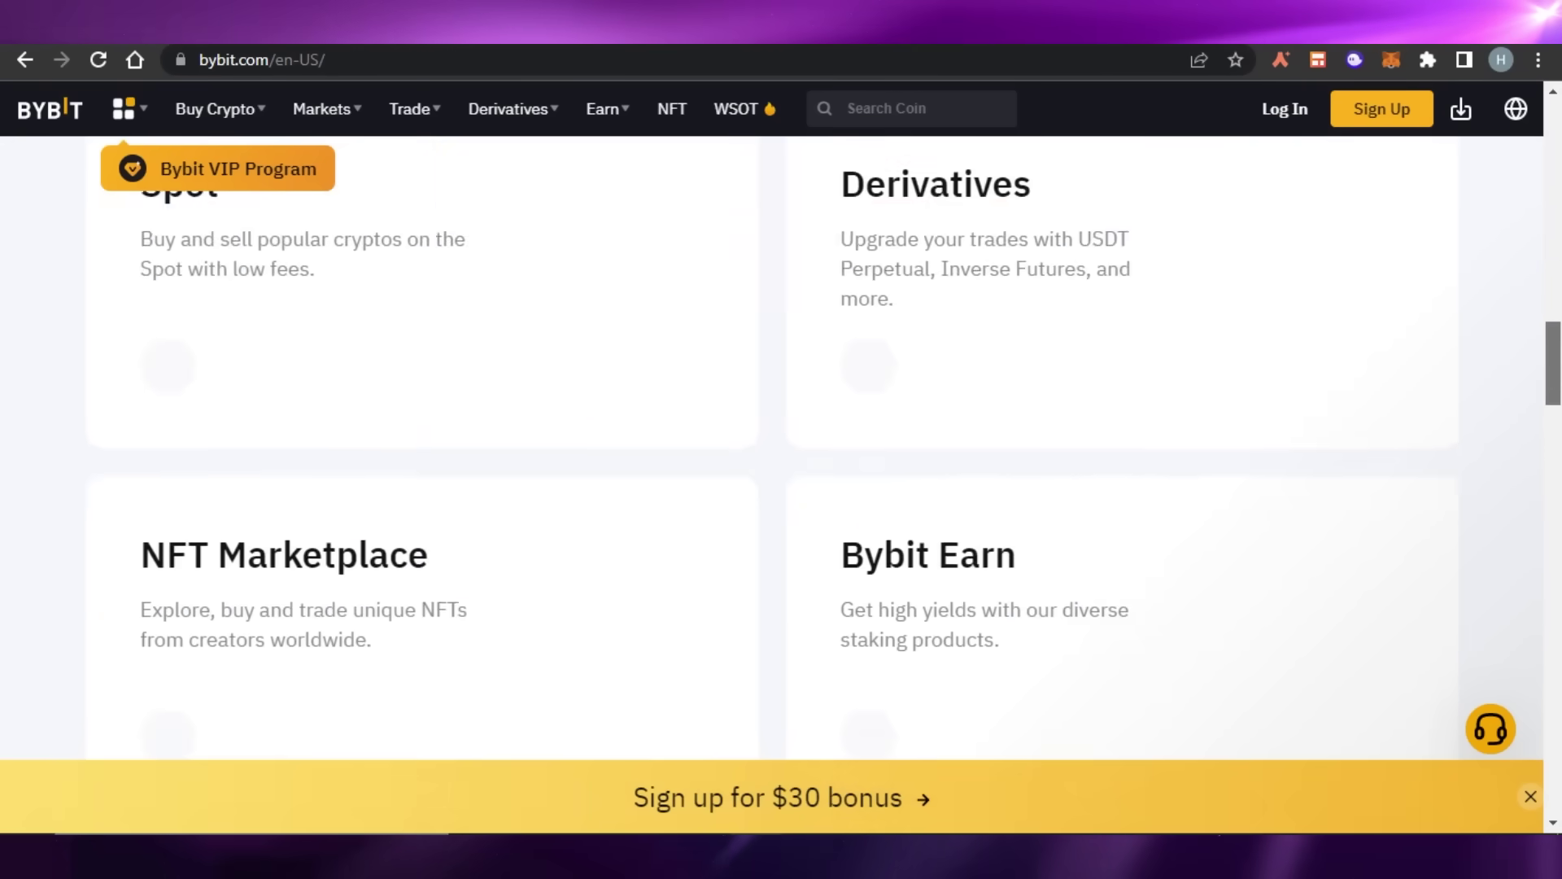
scroll(773, 447, up, 20)
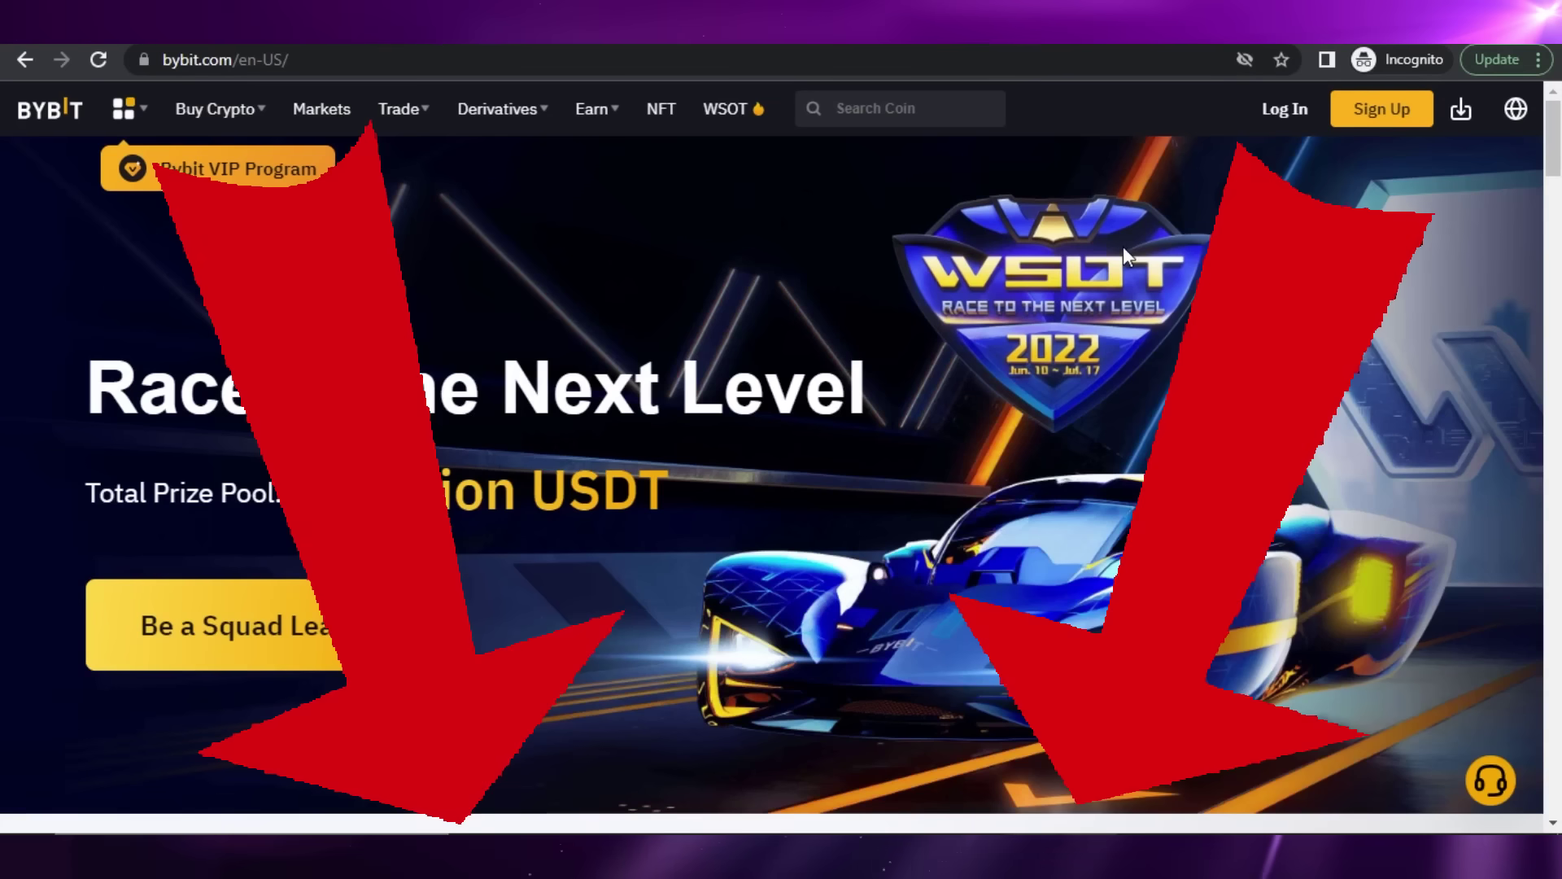
scroll(1552, 146, down, 15)
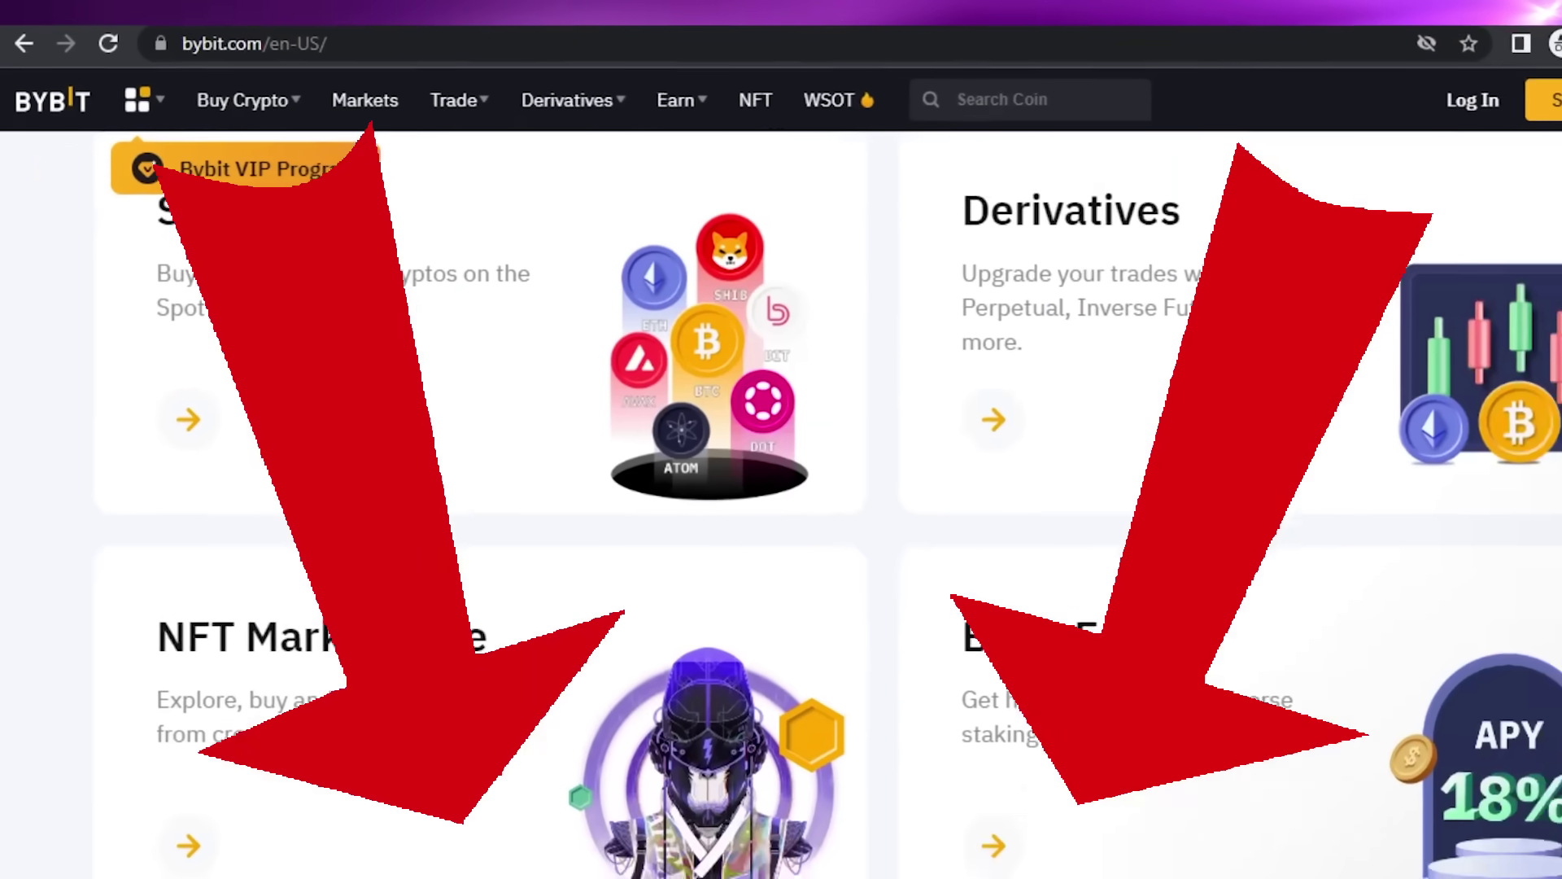
scroll(781, 488, down, 10)
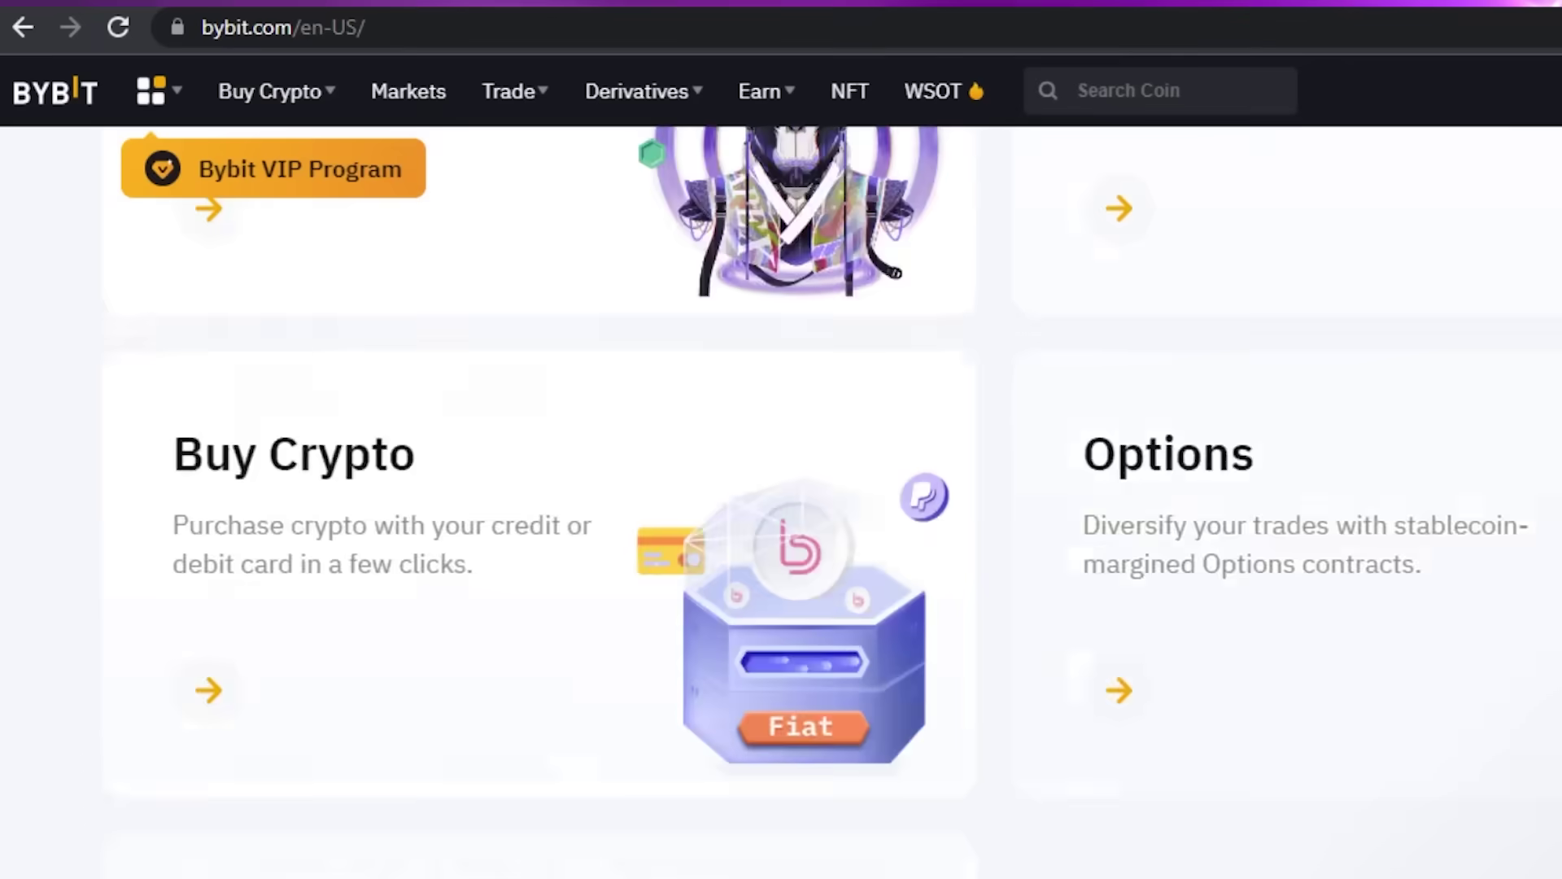
scroll(781, 488, up, 15)
scroll(688, 291, up, 5)
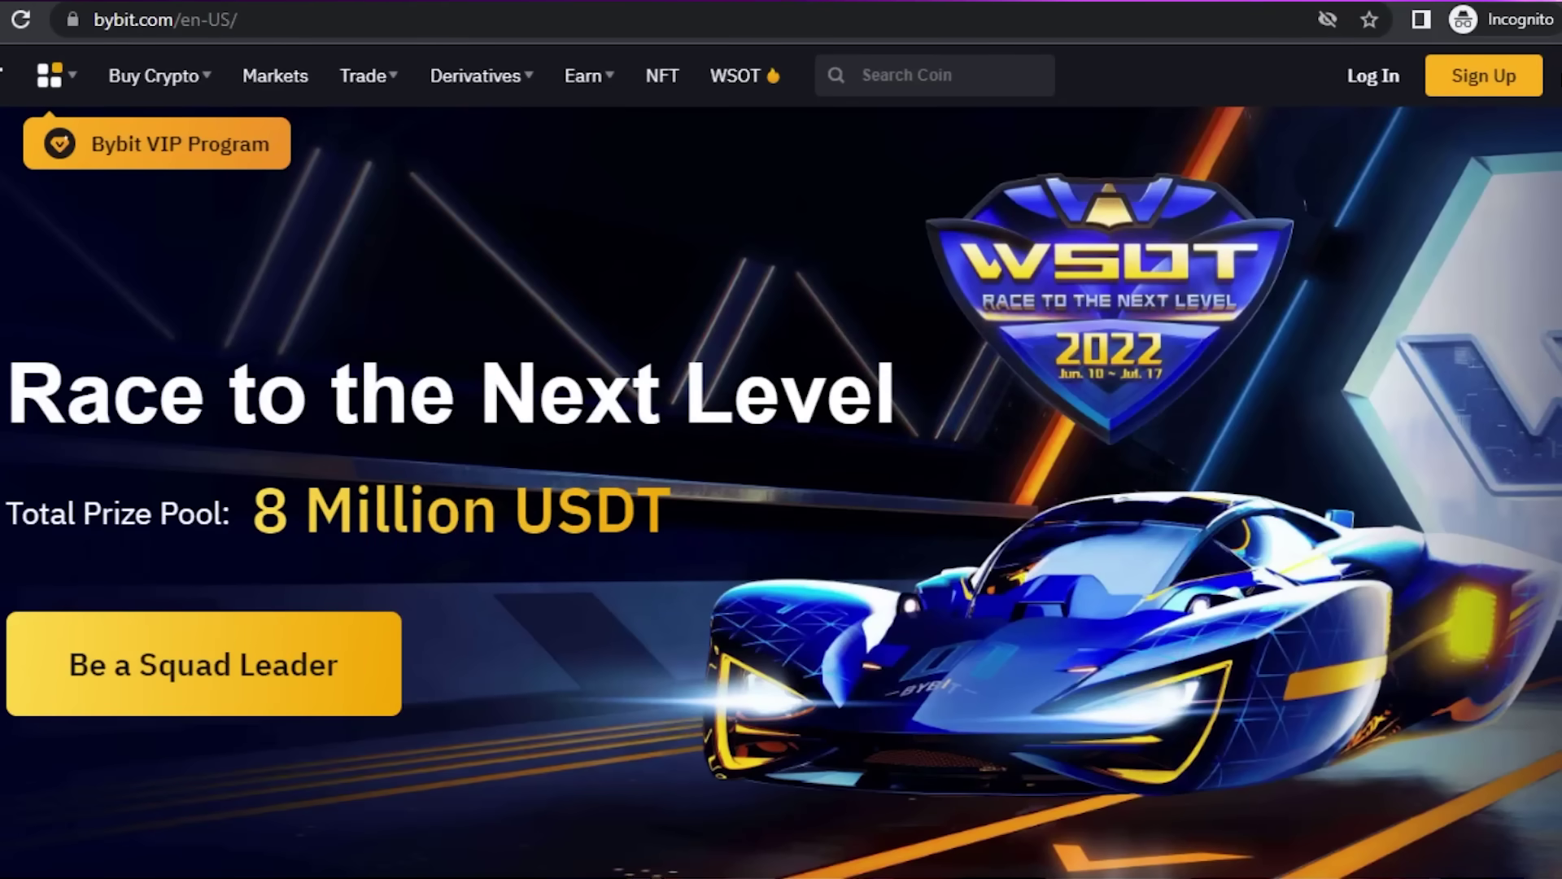
scroll(781, 488, down, 20)
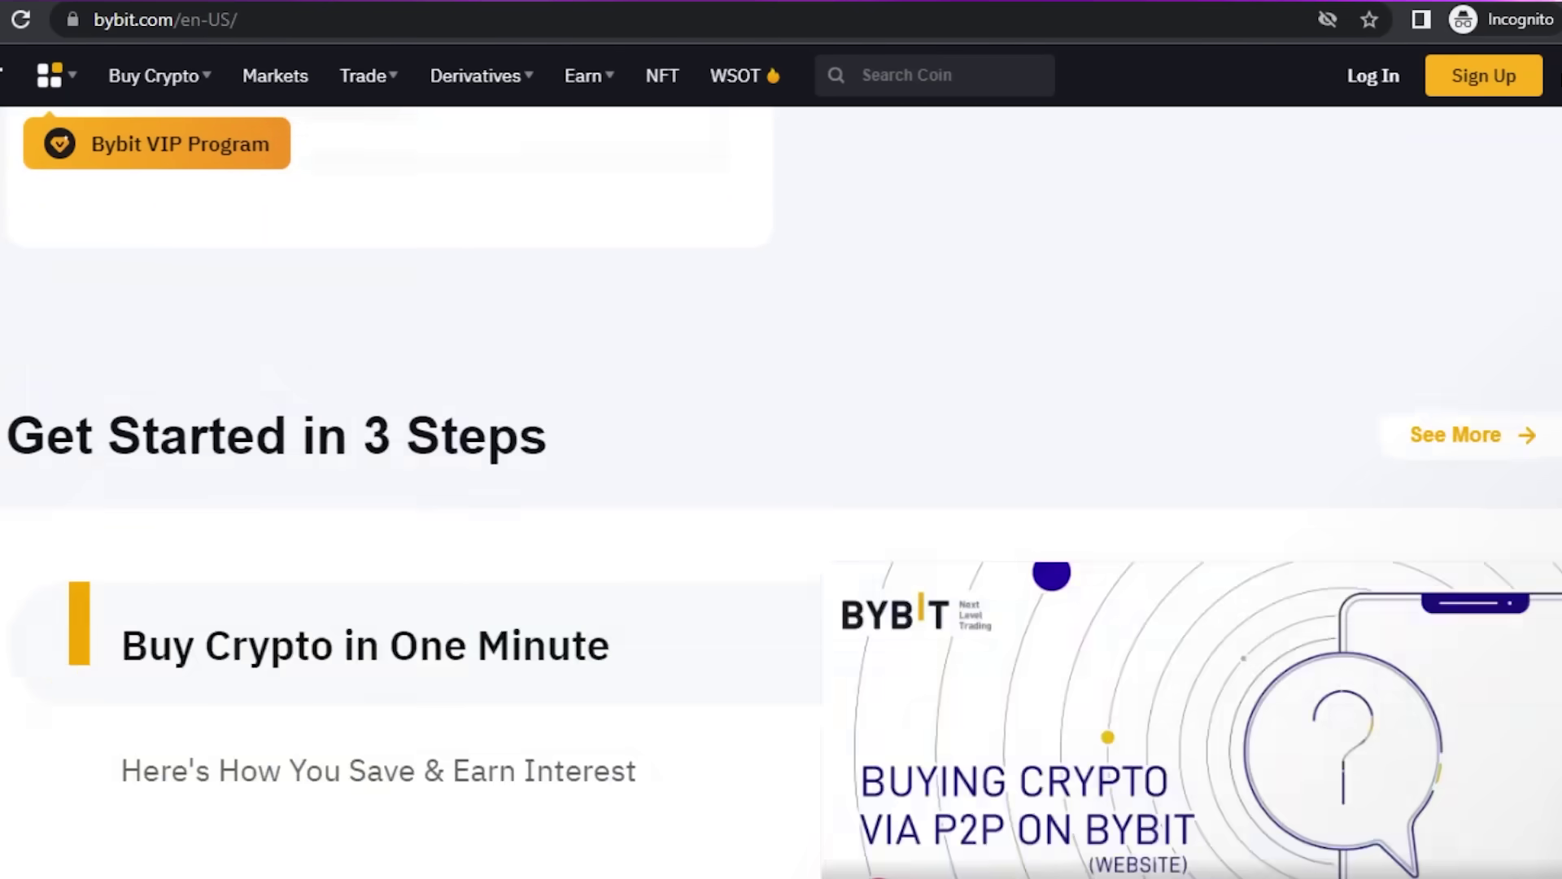
scroll(781, 488, up, 20)
scroll(781, 488, down, 15)
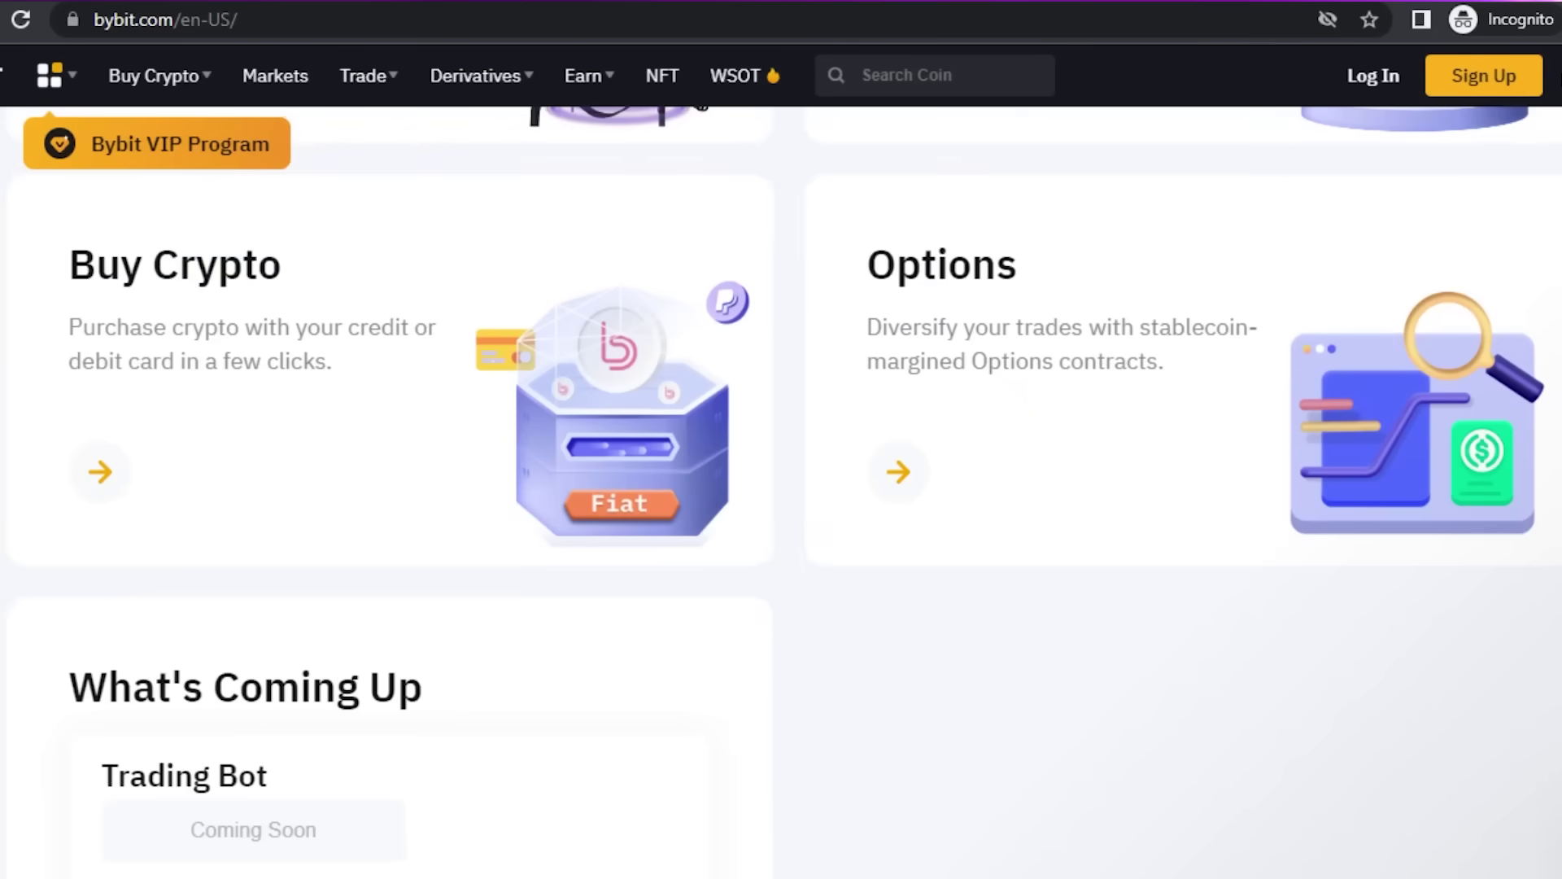
scroll(781, 488, up, 15)
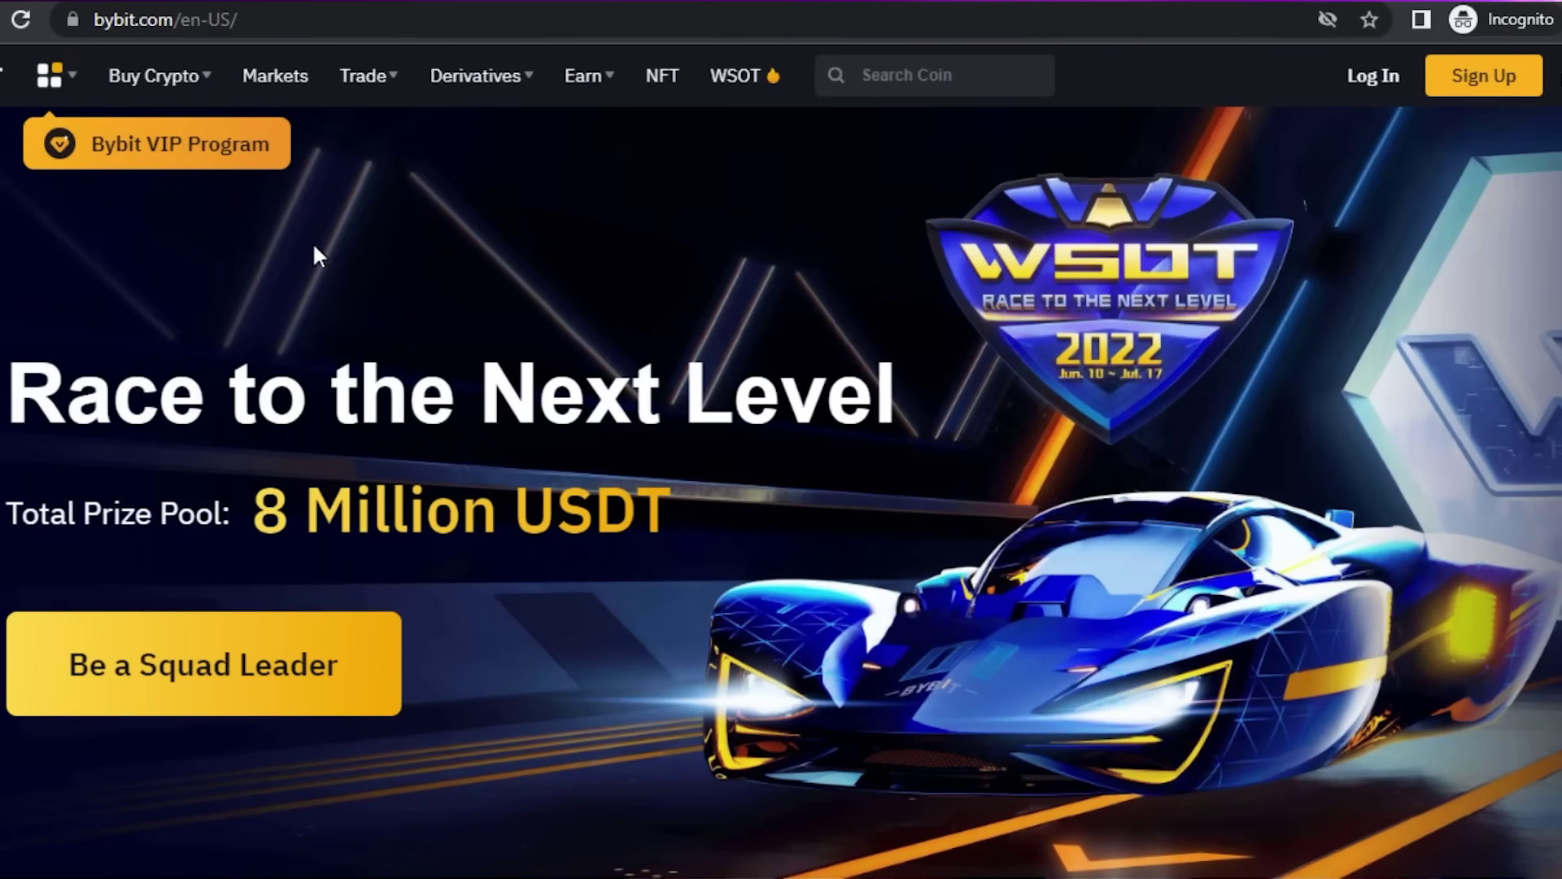
Step: Go to Markets and scroll the derivatives pairs table with prices and 24H statistics
mouse_move(525, 104)
scroll(781, 489, down, 15)
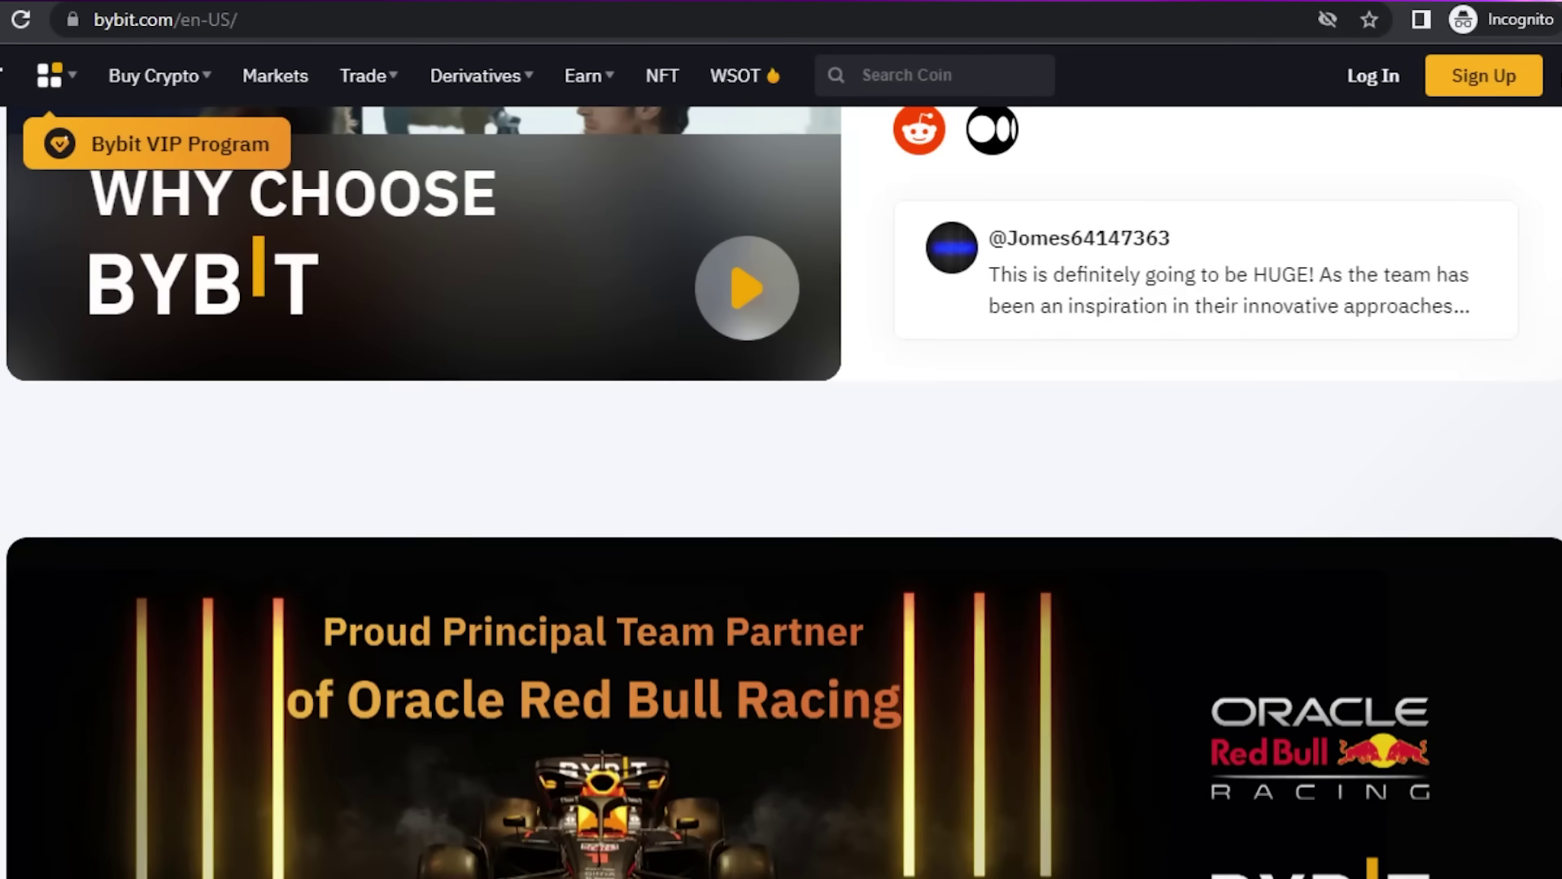
scroll(781, 489, down, 8)
scroll(781, 488, up, 15)
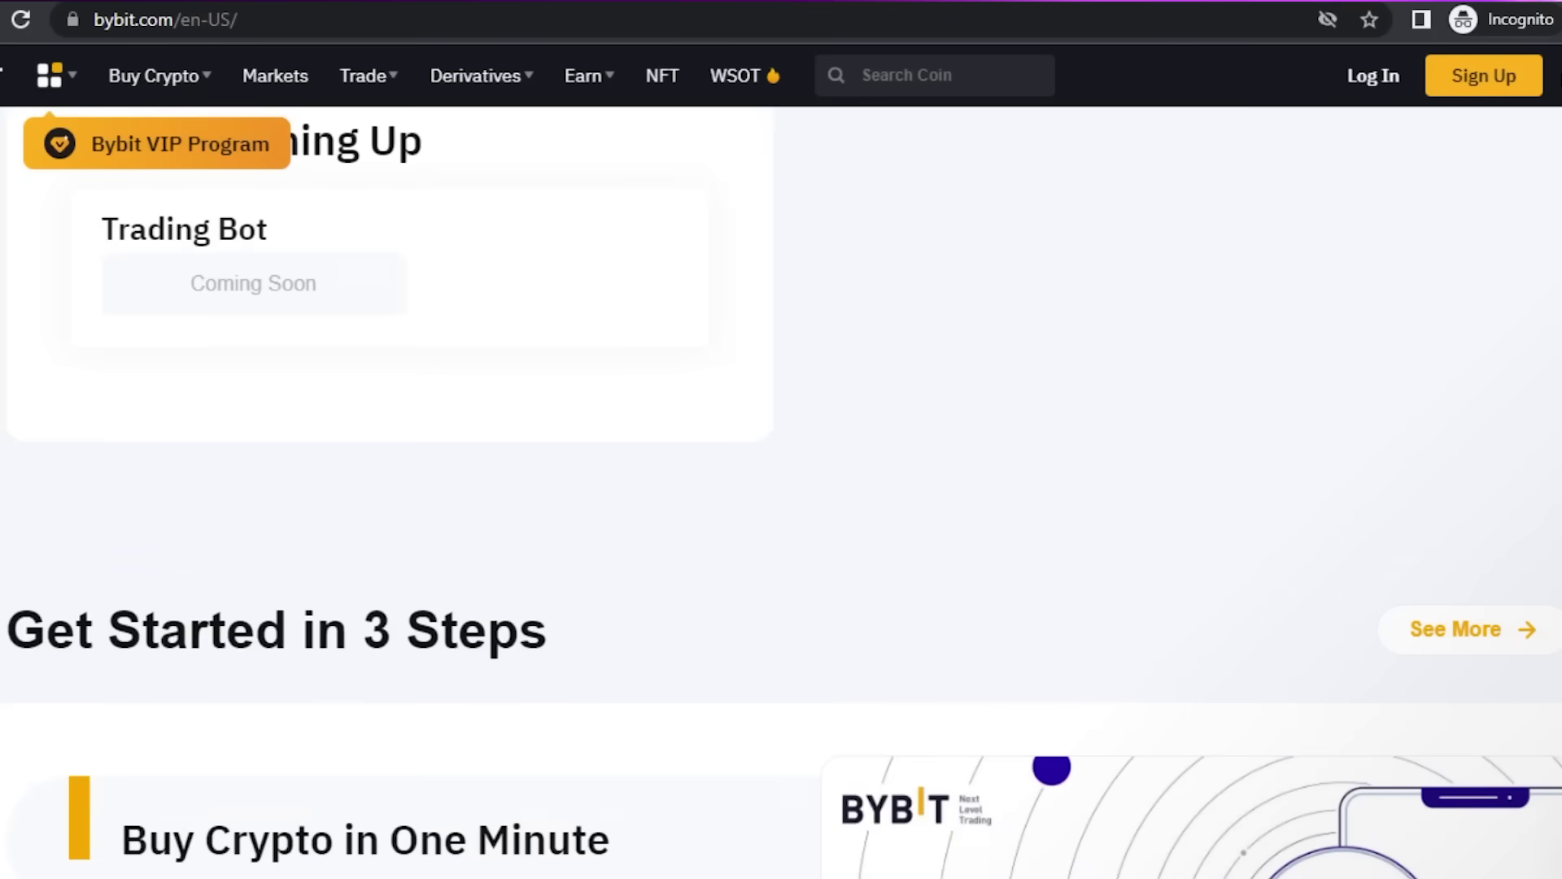
scroll(781, 488, up, 10)
scroll(874, 336, up, 4)
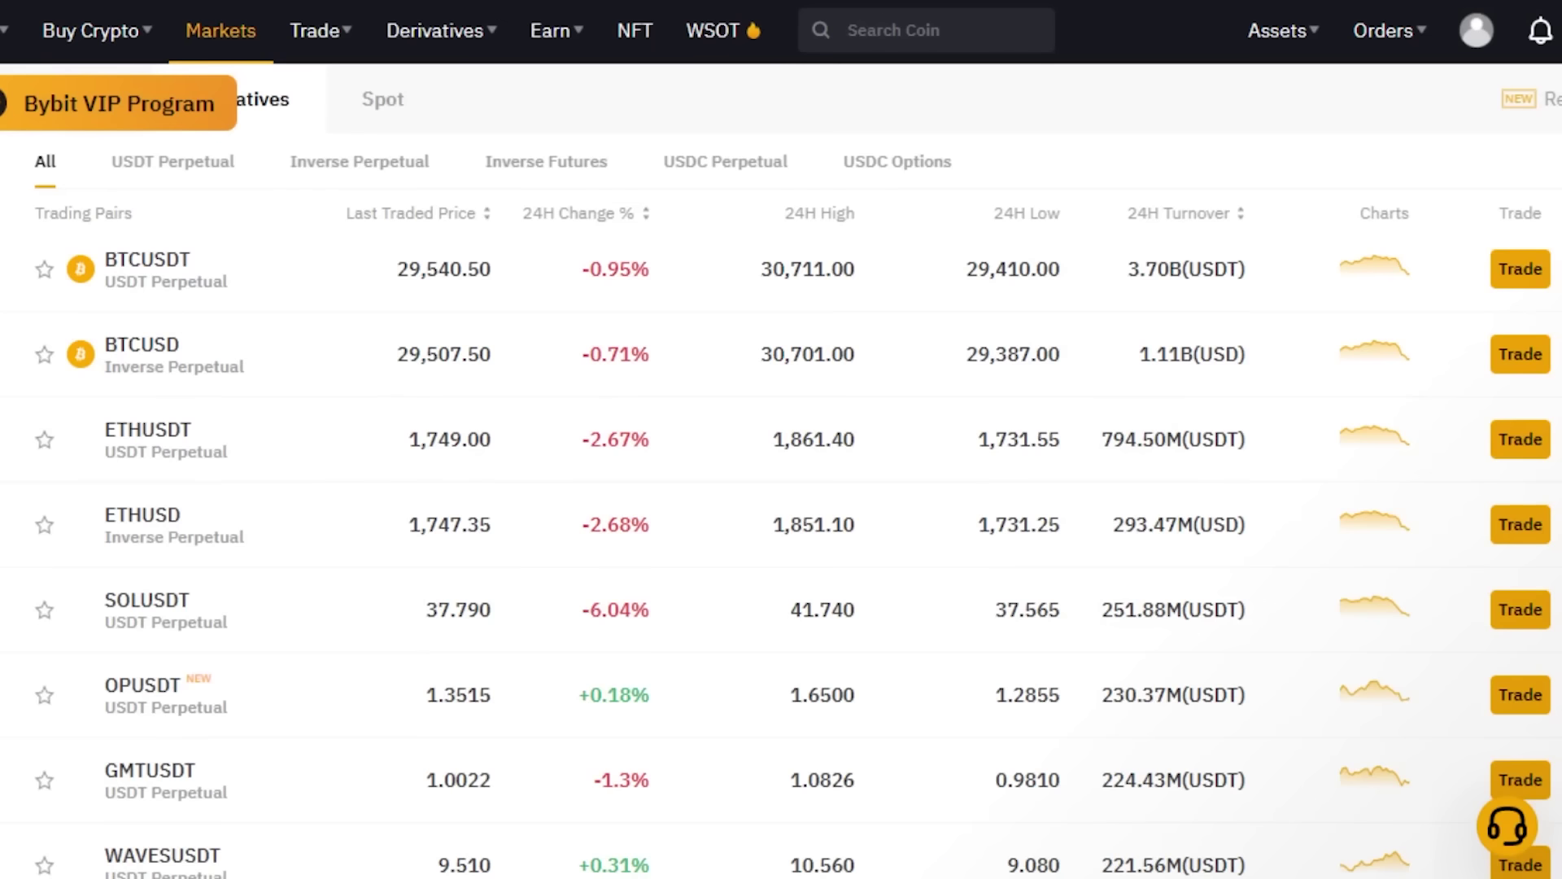
scroll(781, 488, up, 5)
scroll(781, 489, down, 15)
scroll(781, 570, down, 20)
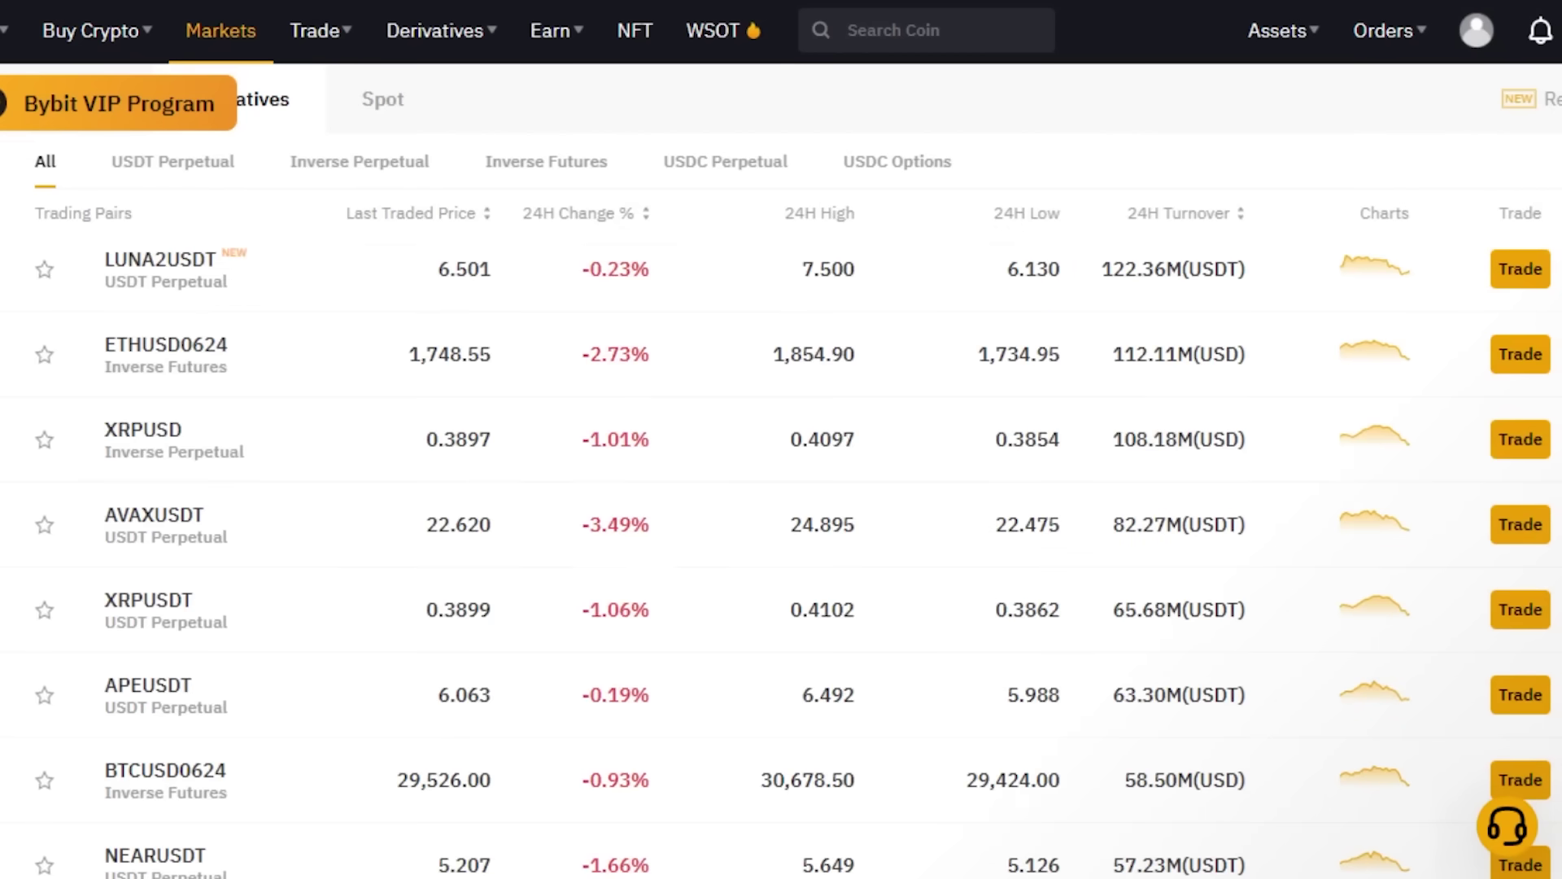
scroll(781, 488, up, 15)
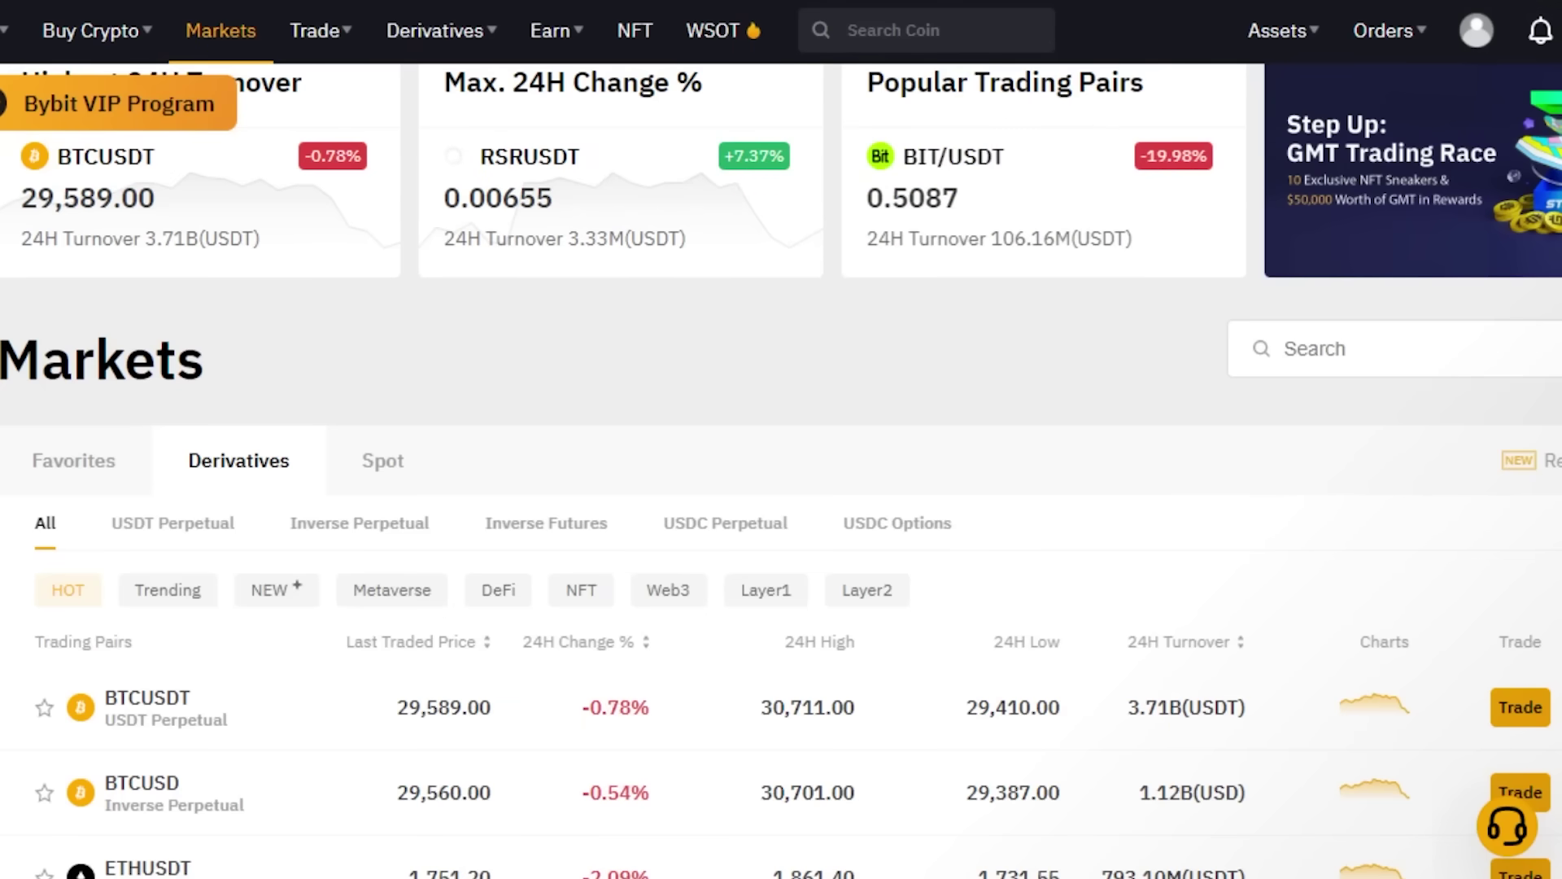
scroll(781, 488, down, 12)
scroll(781, 553, down, 15)
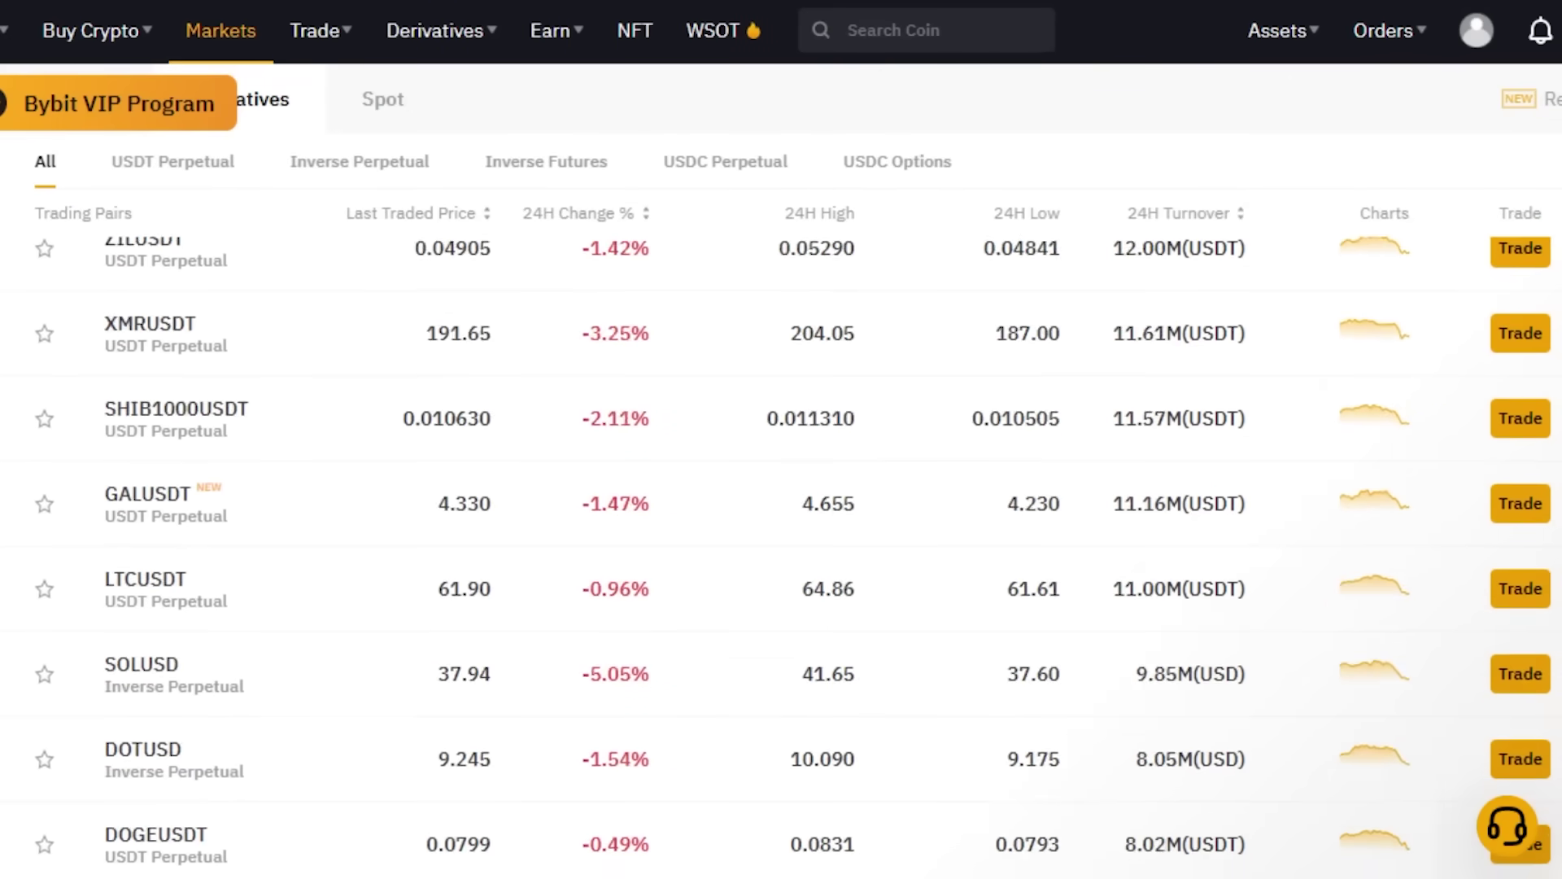
scroll(781, 553, down, 3)
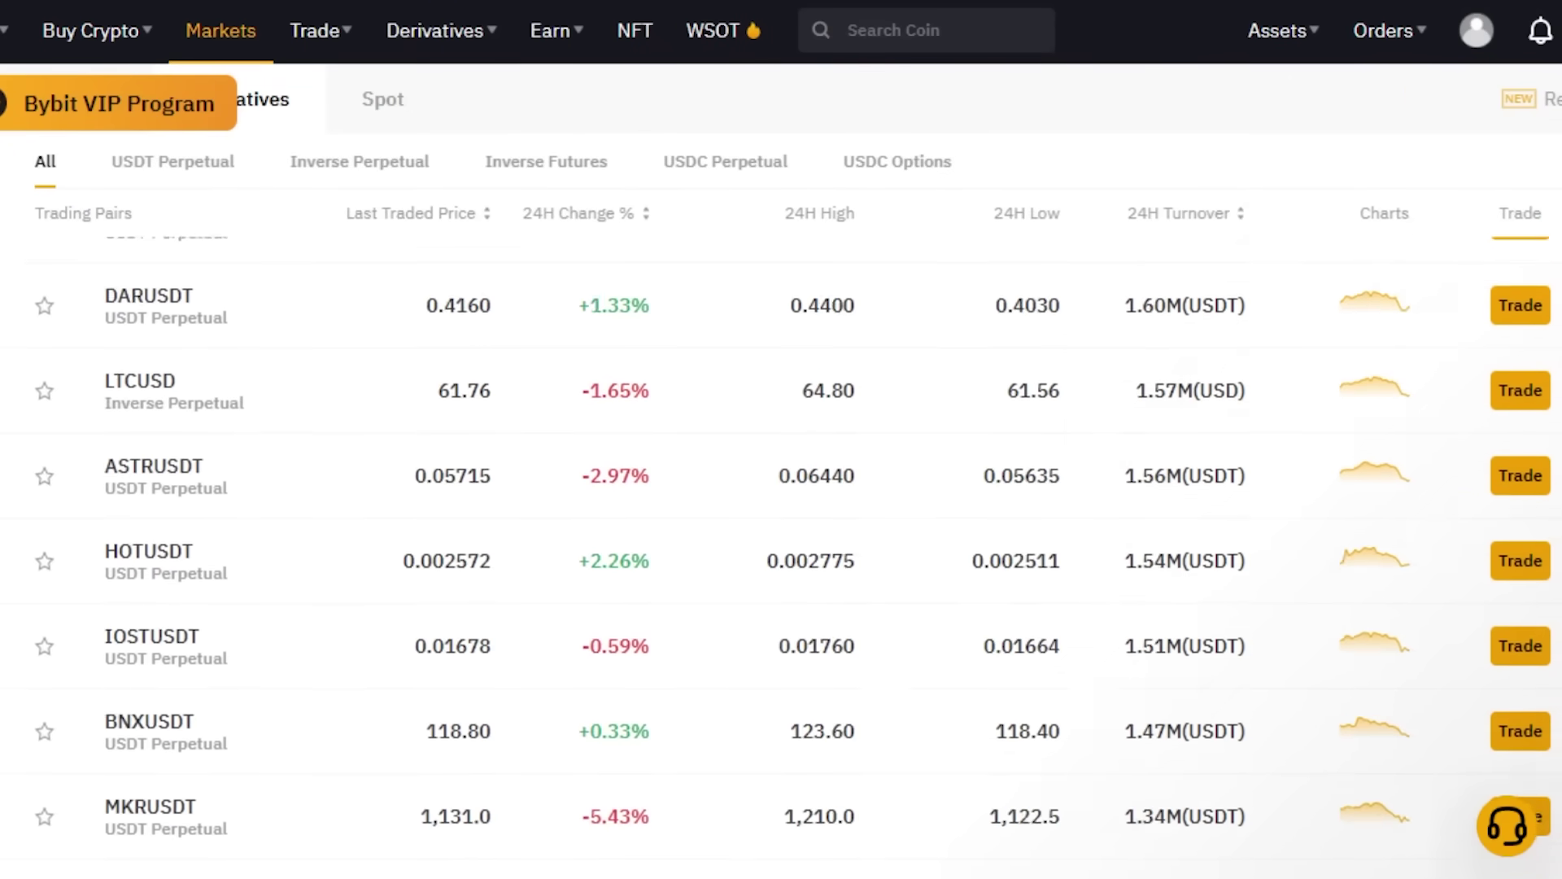
scroll(1341, 4, up, 20)
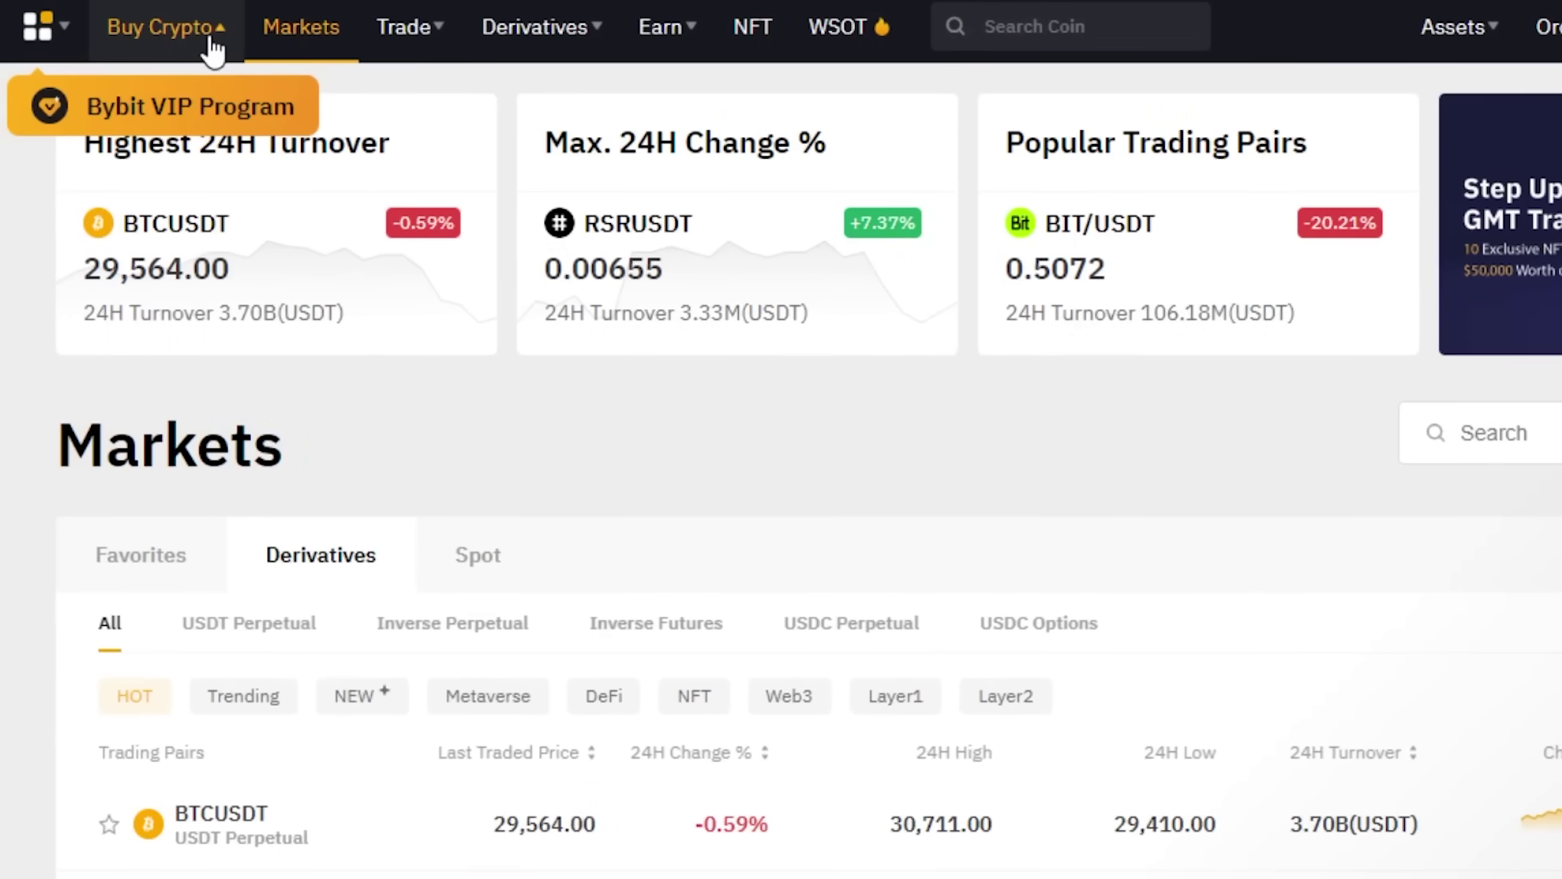
mouse_move(210, 59)
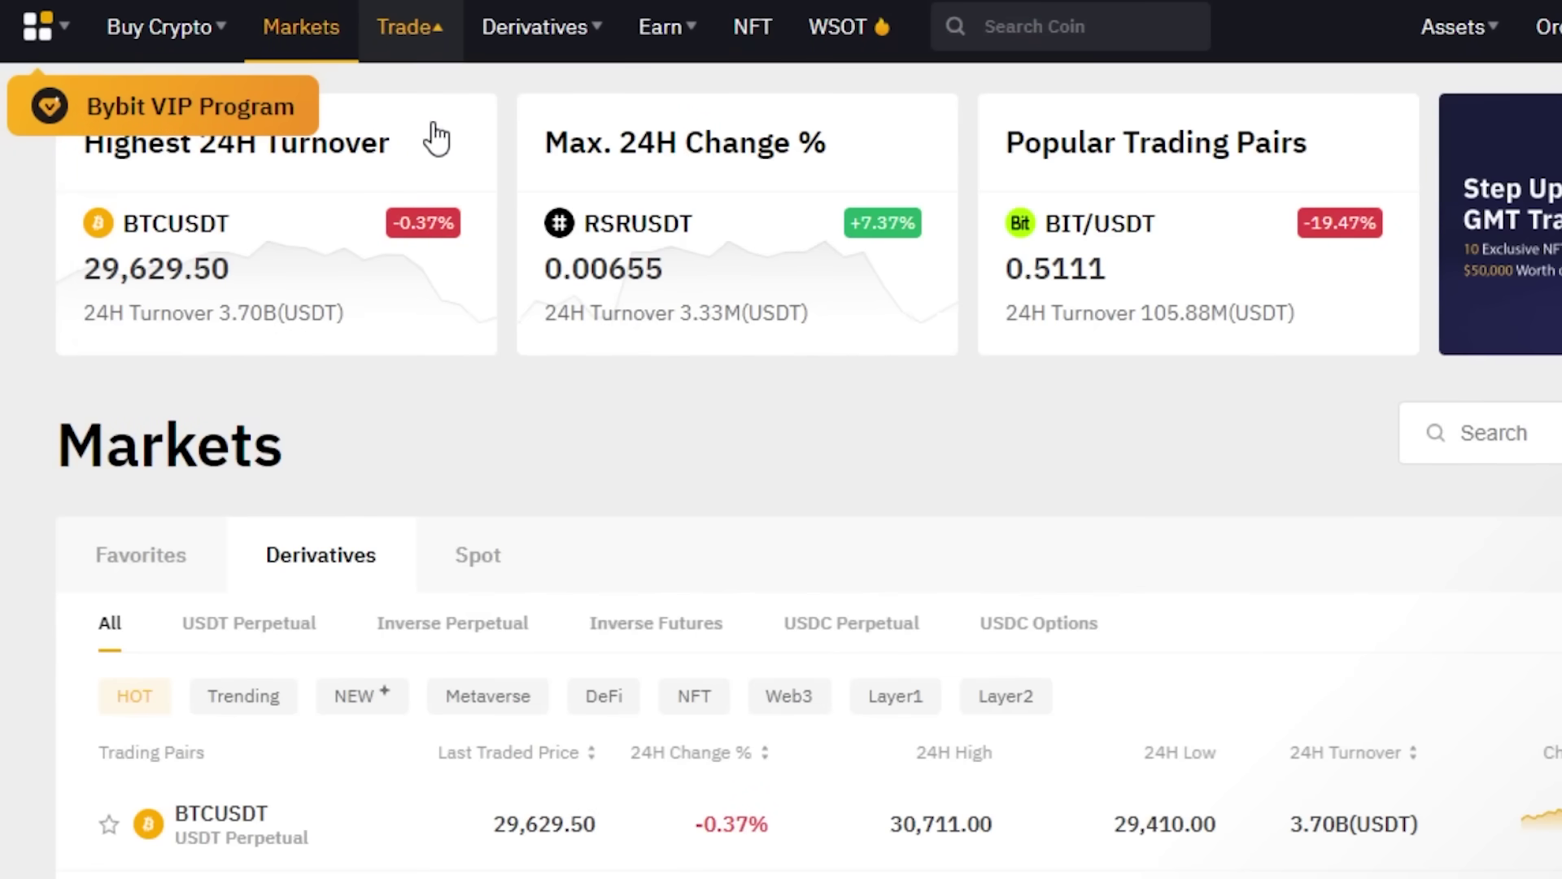
click(407, 31)
mouse_move(423, 328)
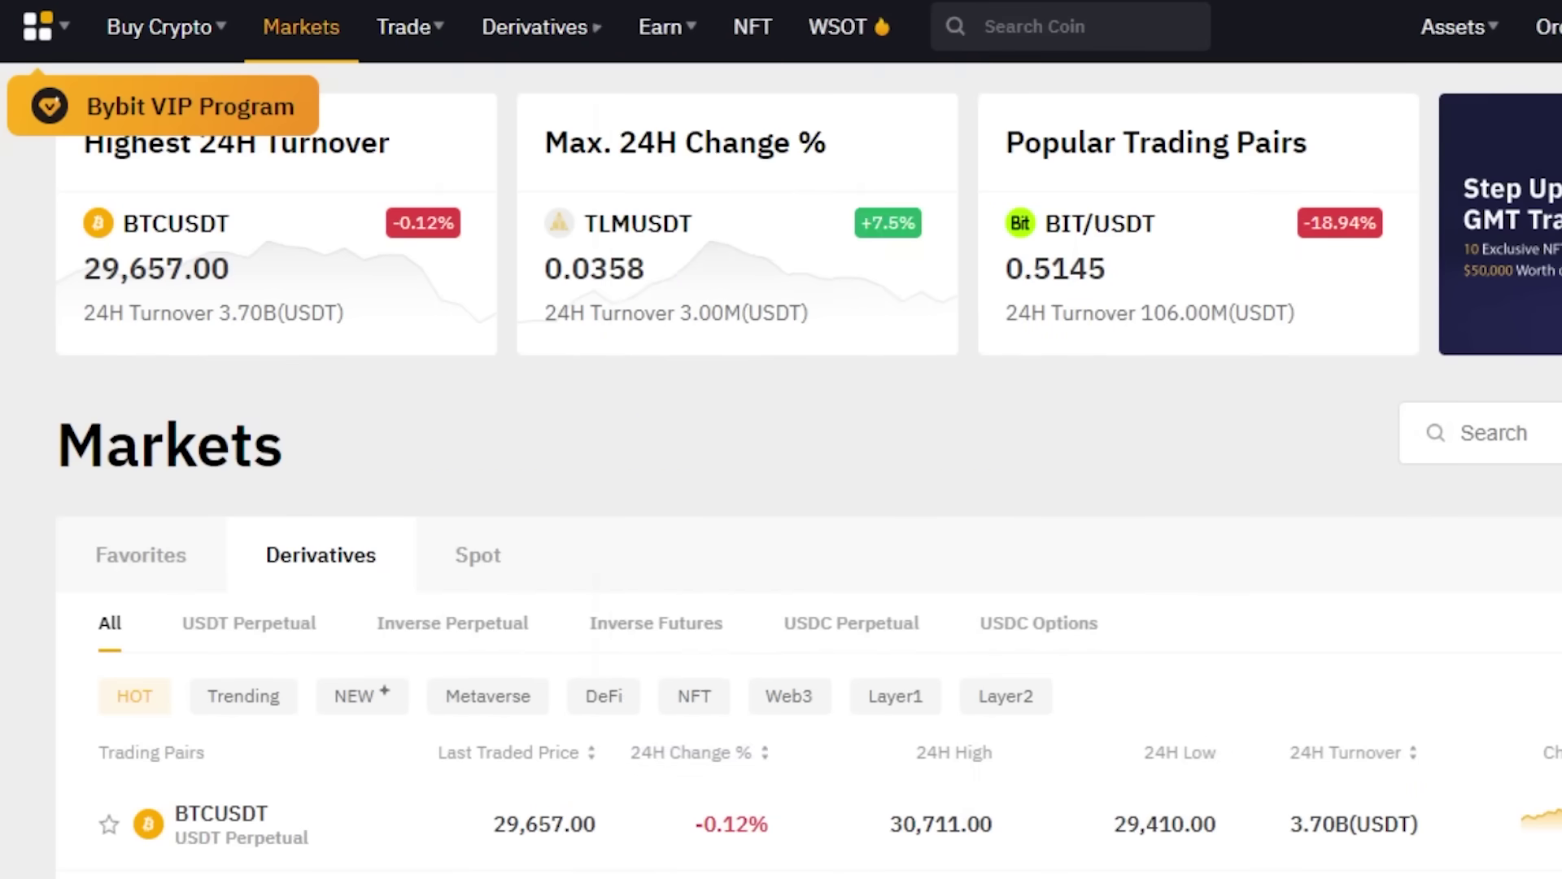
mouse_move(685, 27)
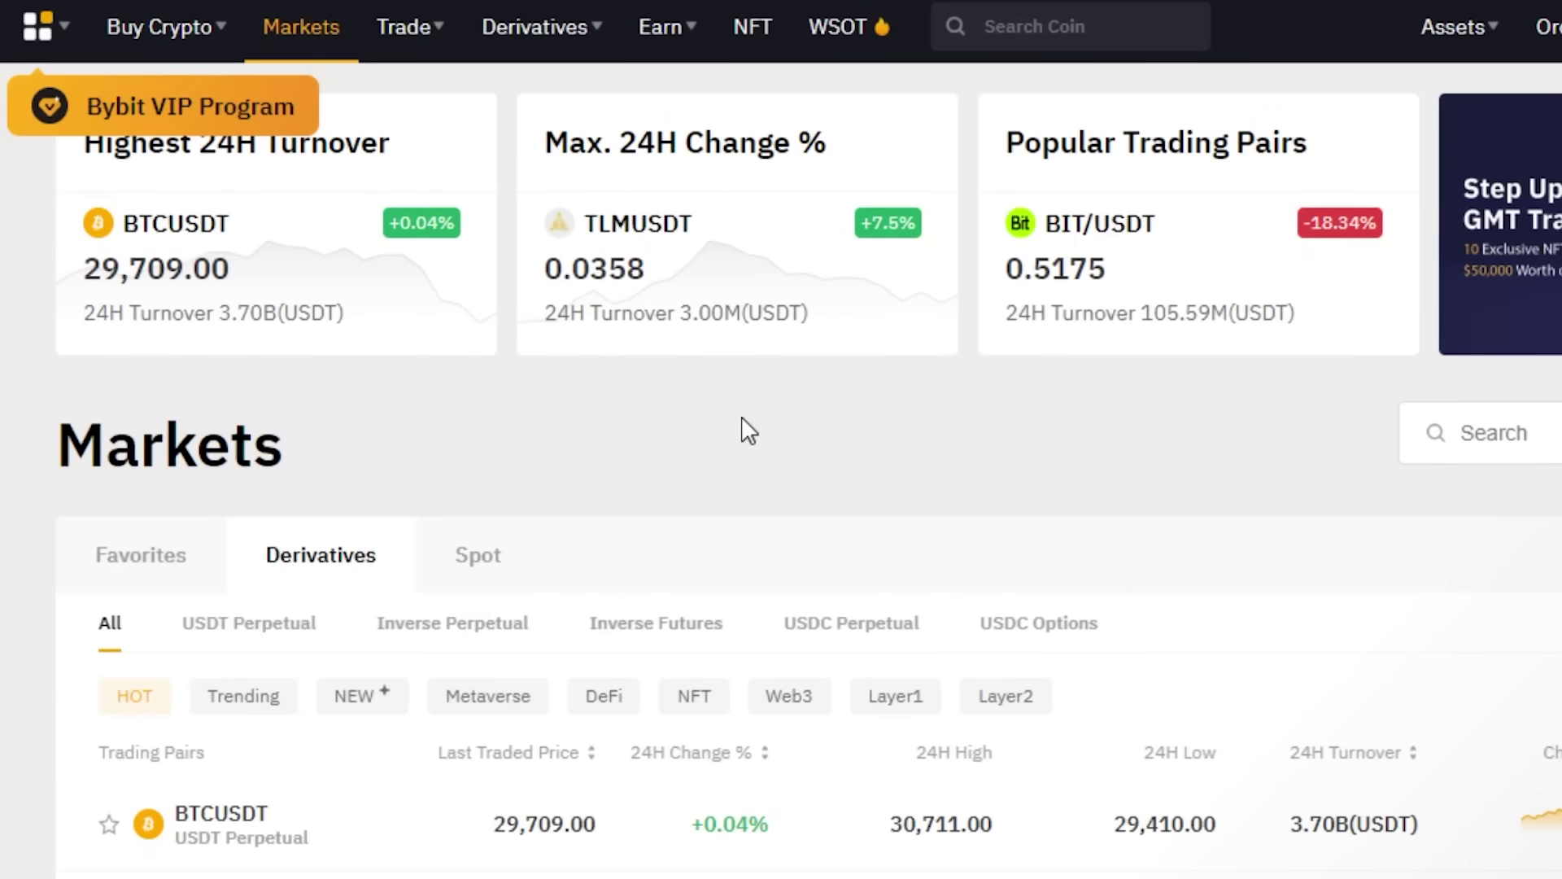
scroll(1511, 327, down, 1)
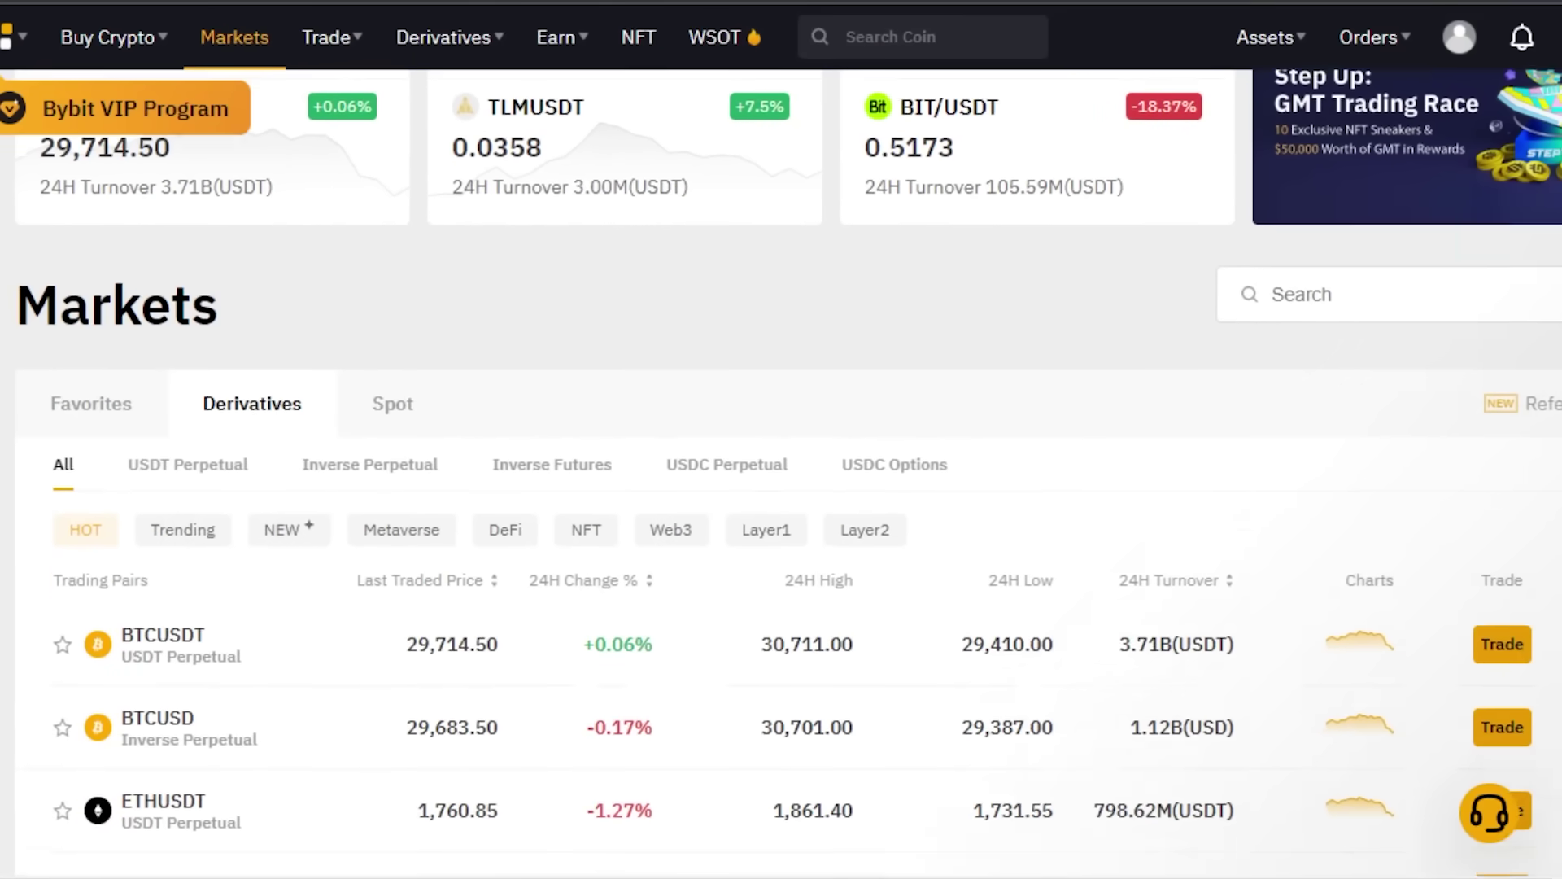
scroll(610, 255, up, 1)
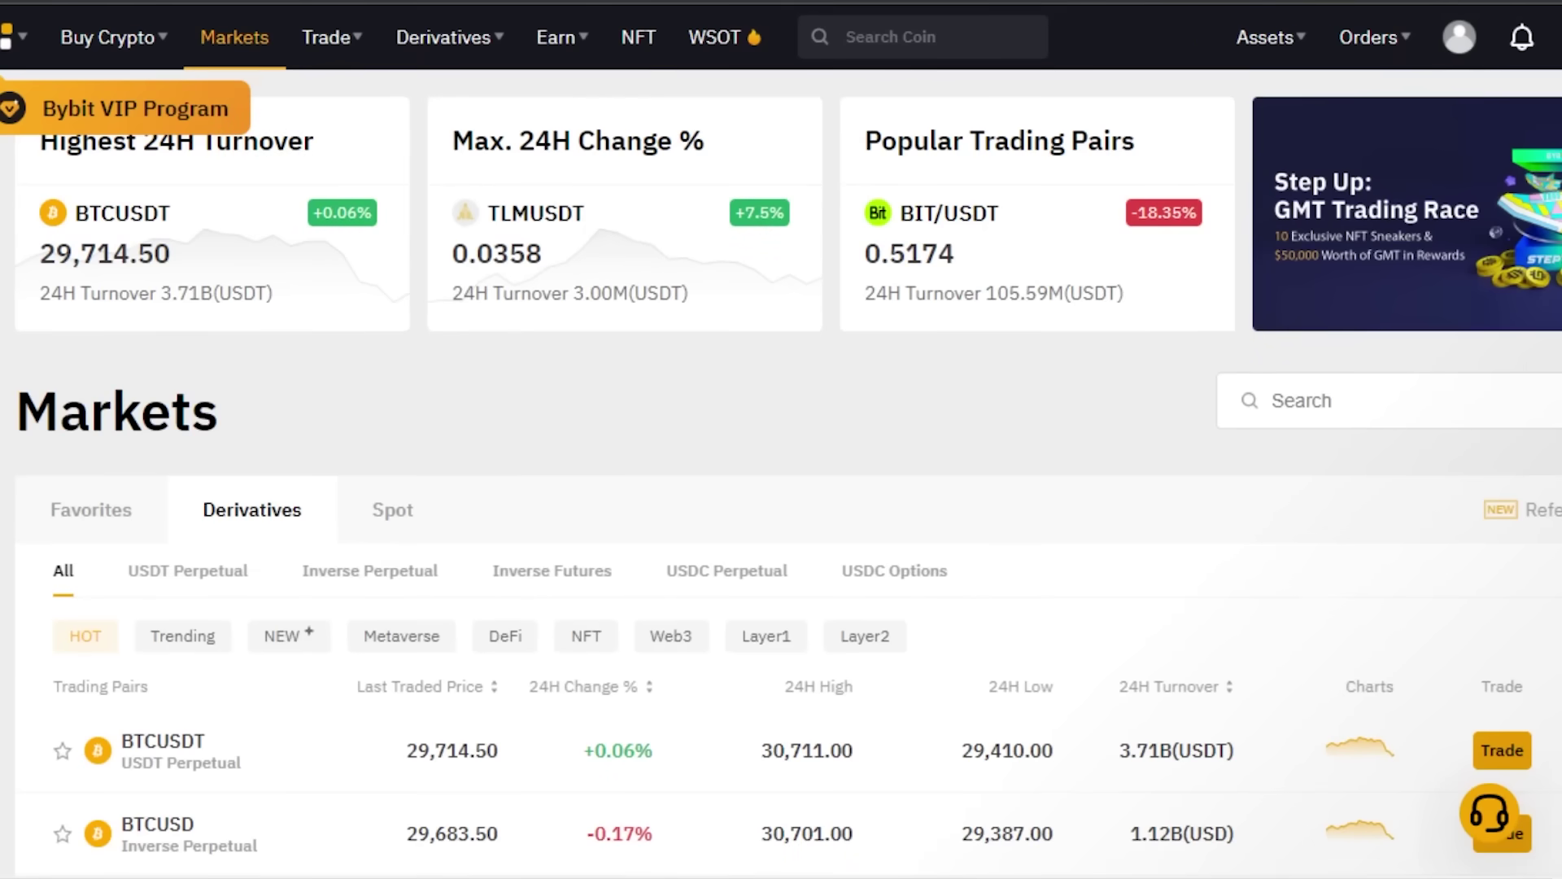
scroll(781, 488, down, 15)
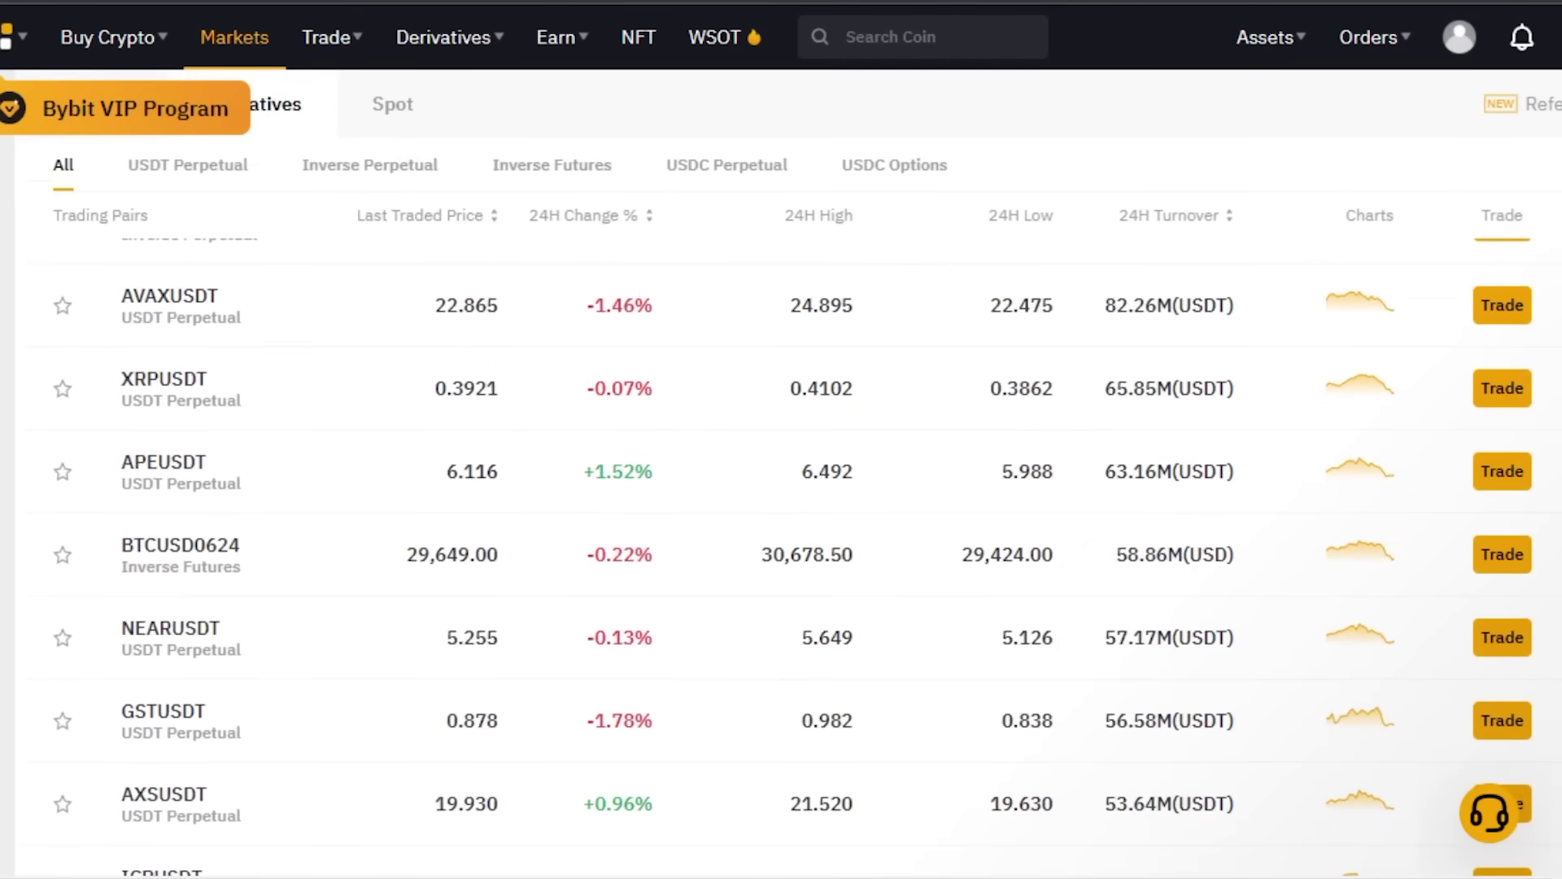
scroll(781, 553, down, 20)
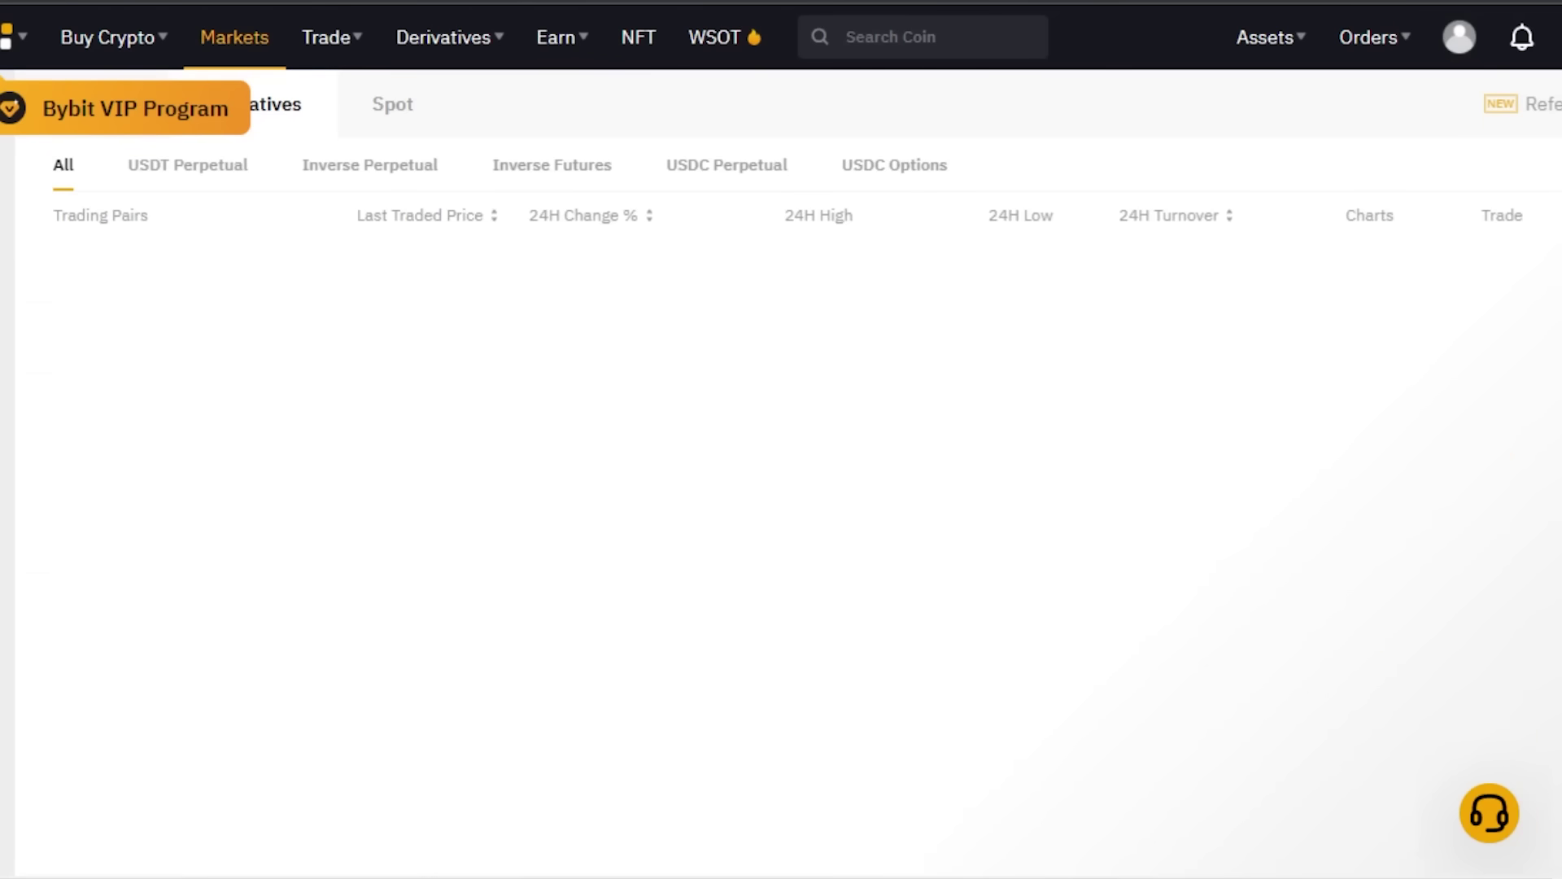
scroll(781, 554, down, 15)
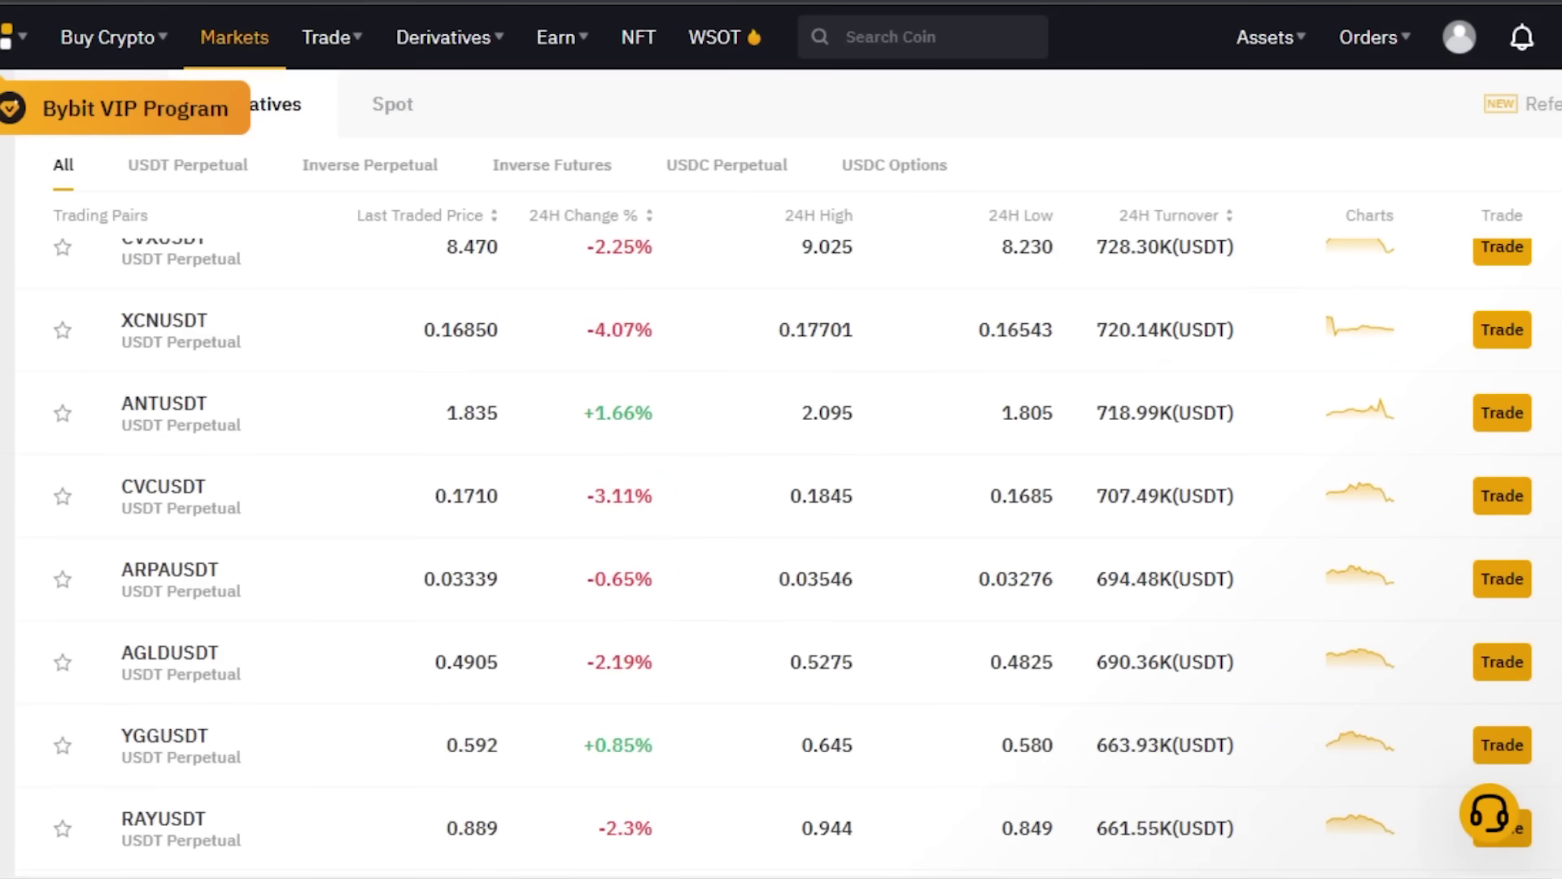
scroll(781, 553, down, 5)
scroll(781, 553, up, 20)
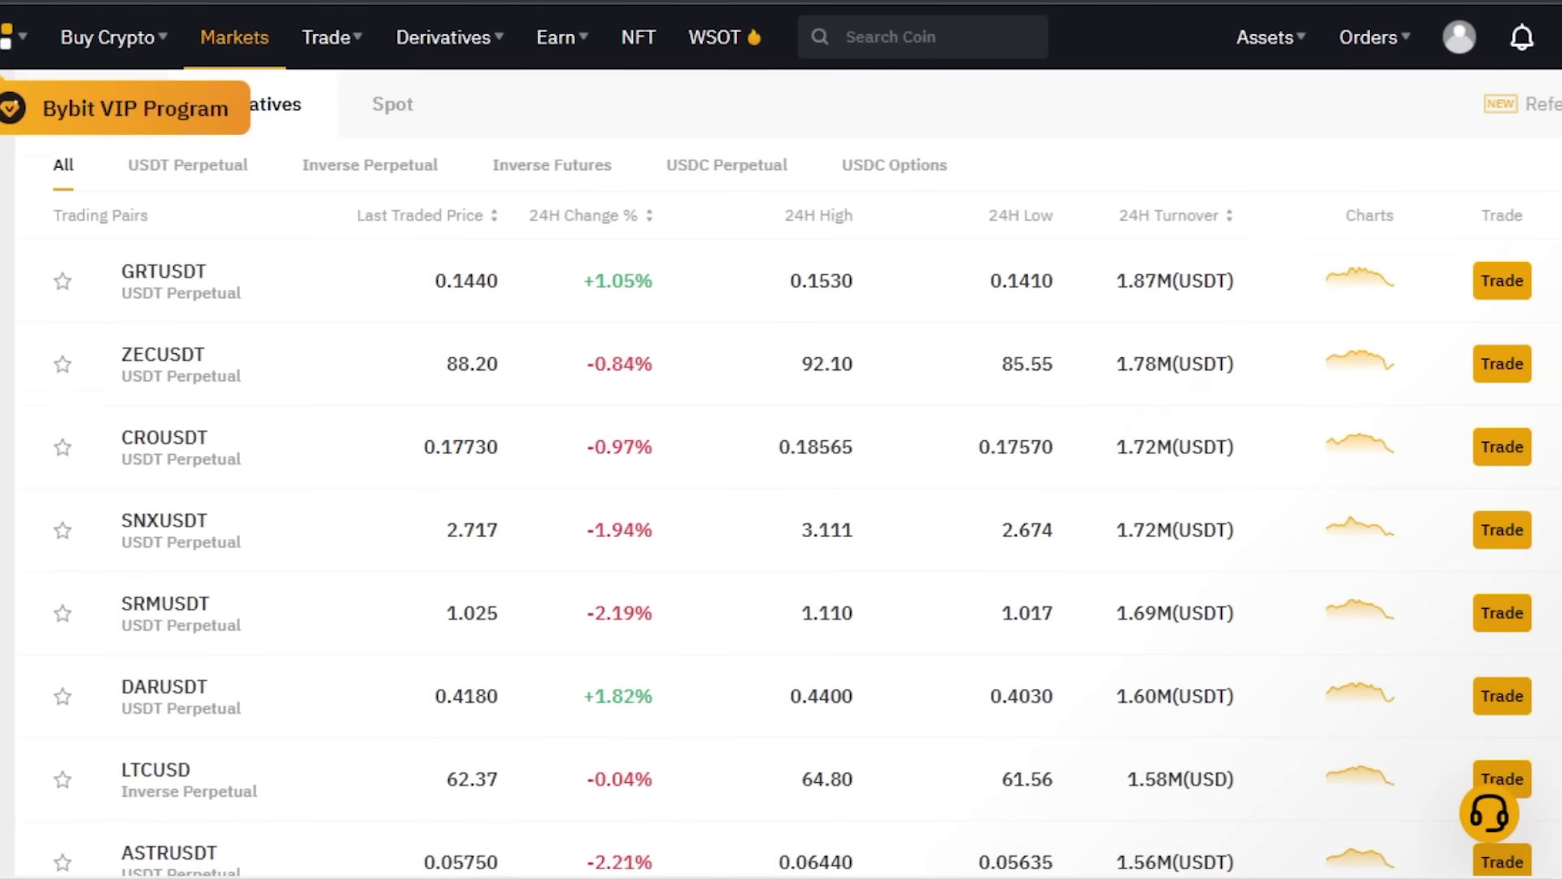
scroll(780, 553, up, 20)
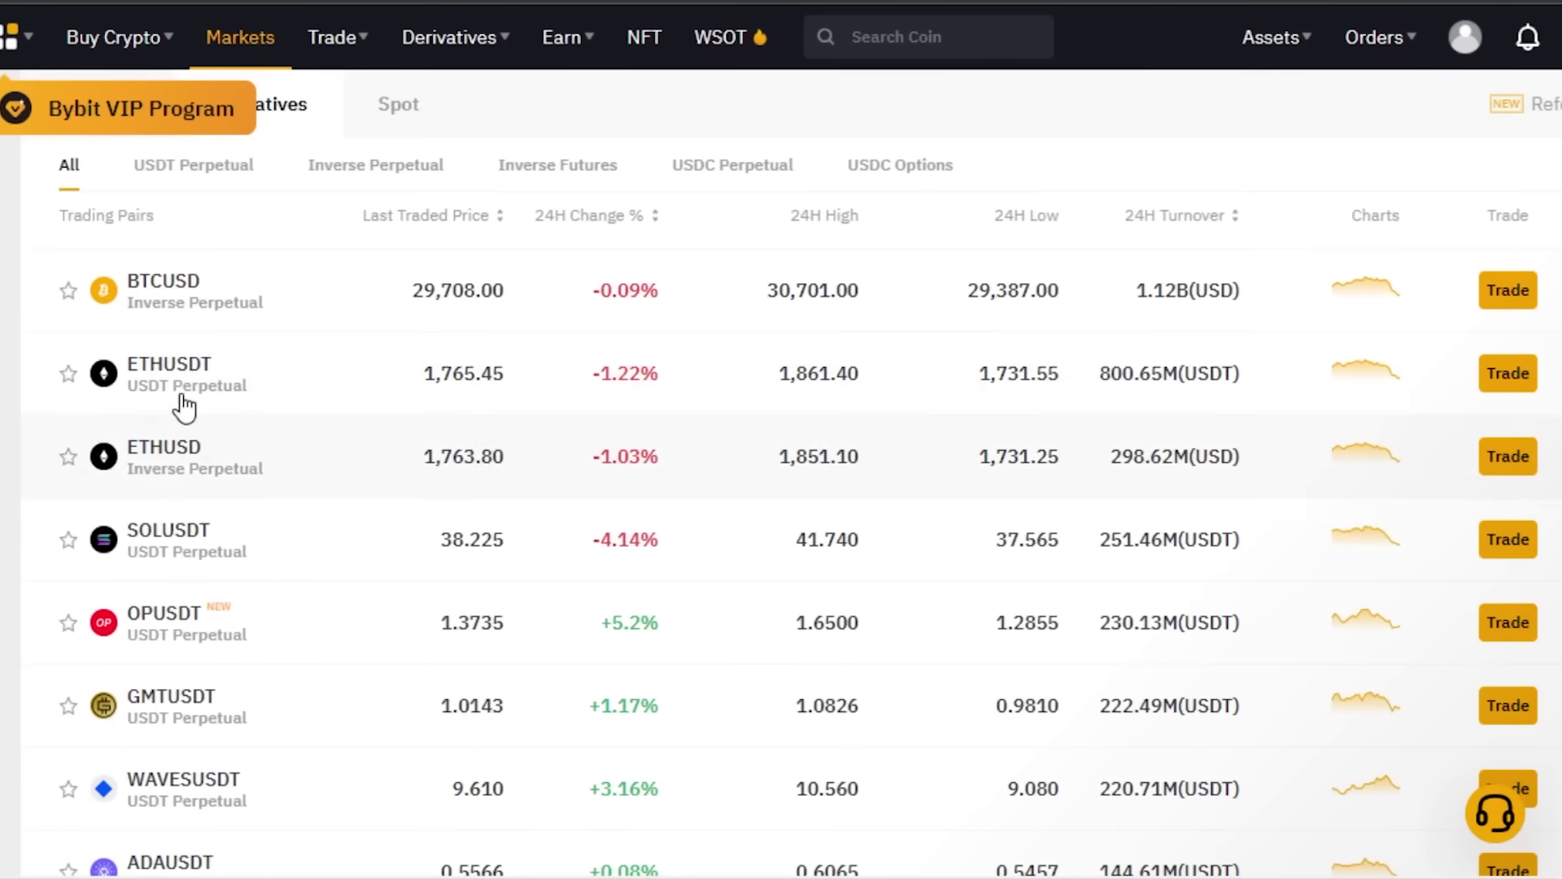
click(321, 308)
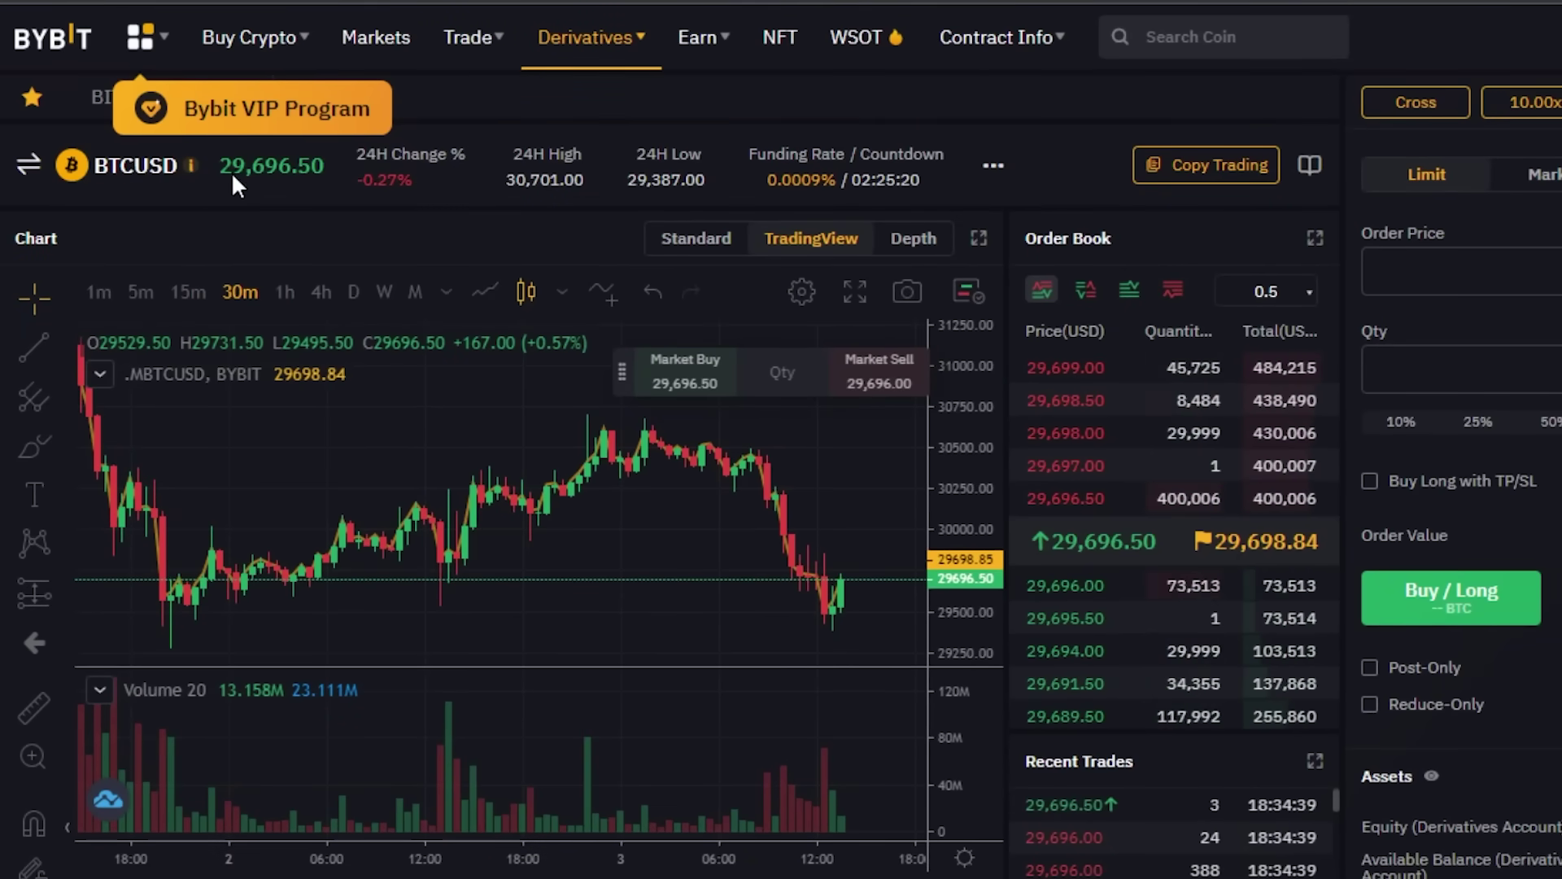
drag(233, 167, 372, 167)
click(382, 155)
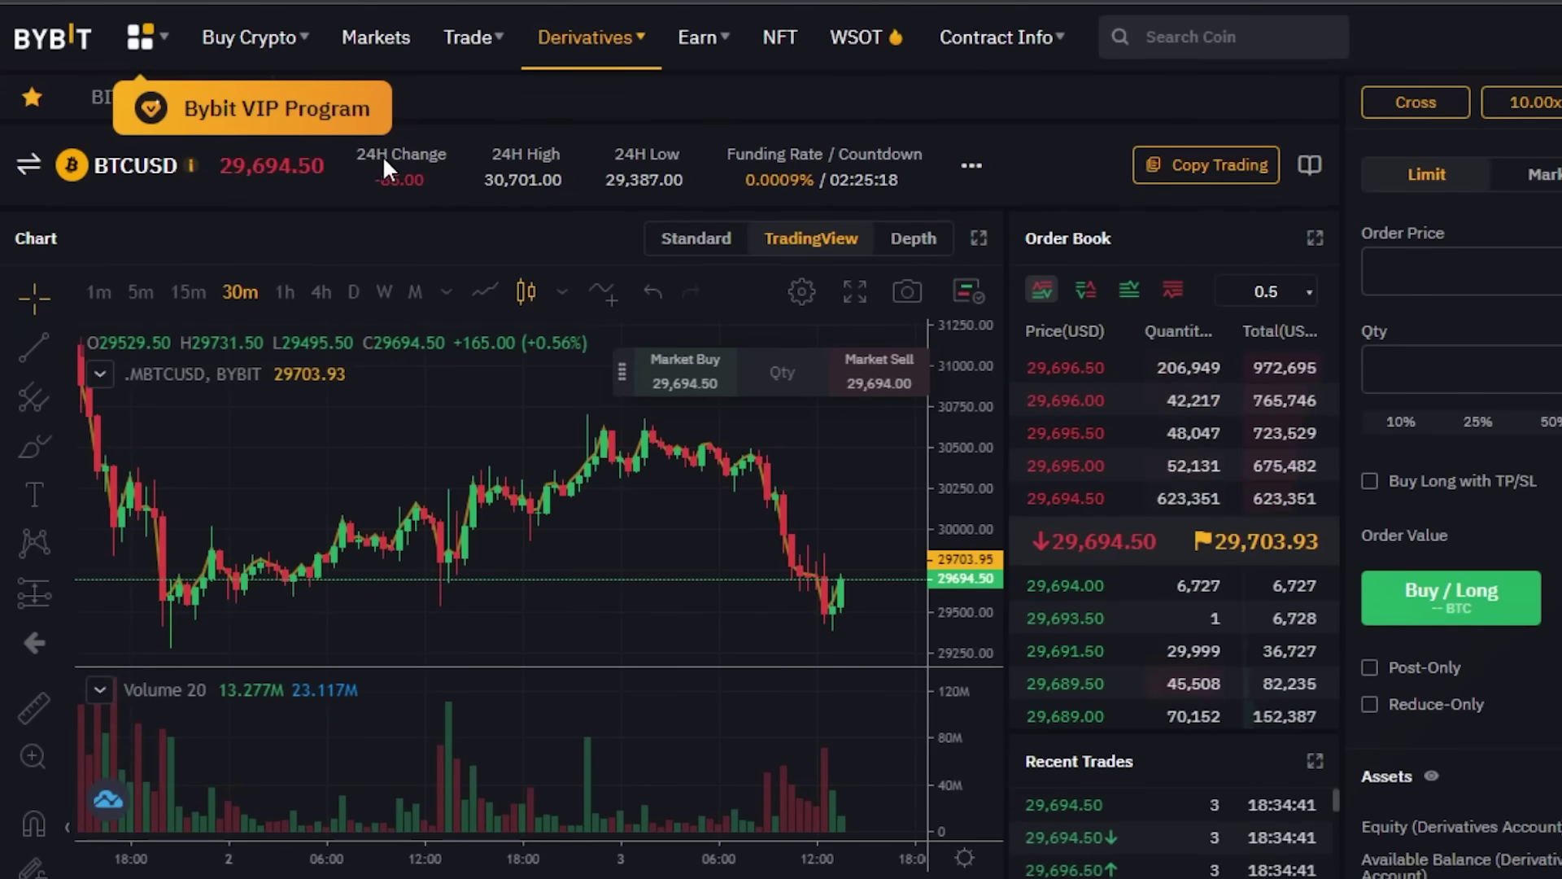
click(415, 174)
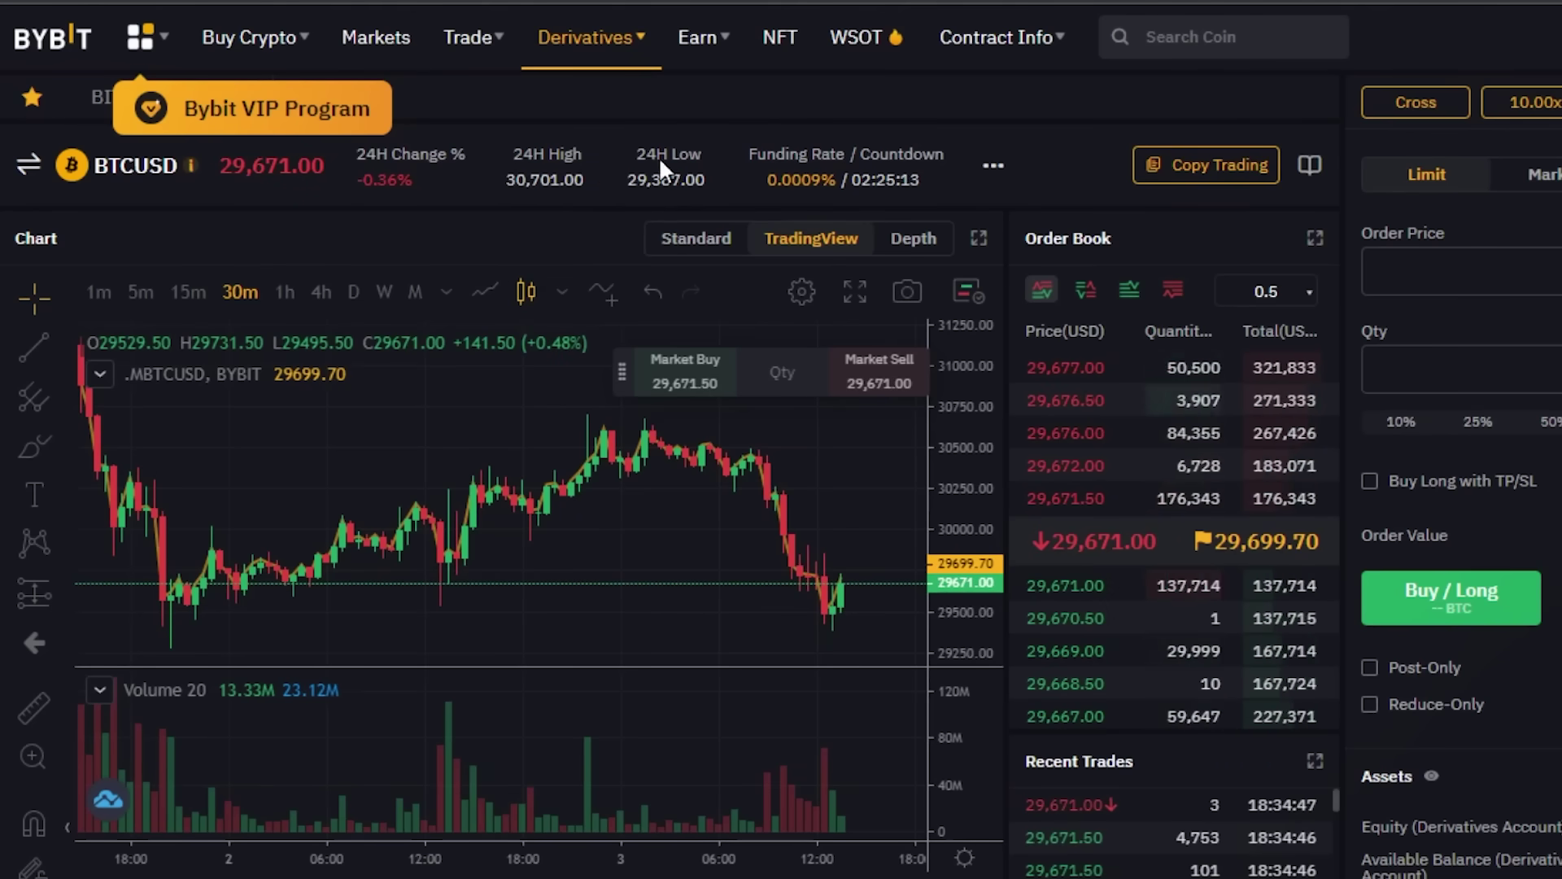
click(787, 177)
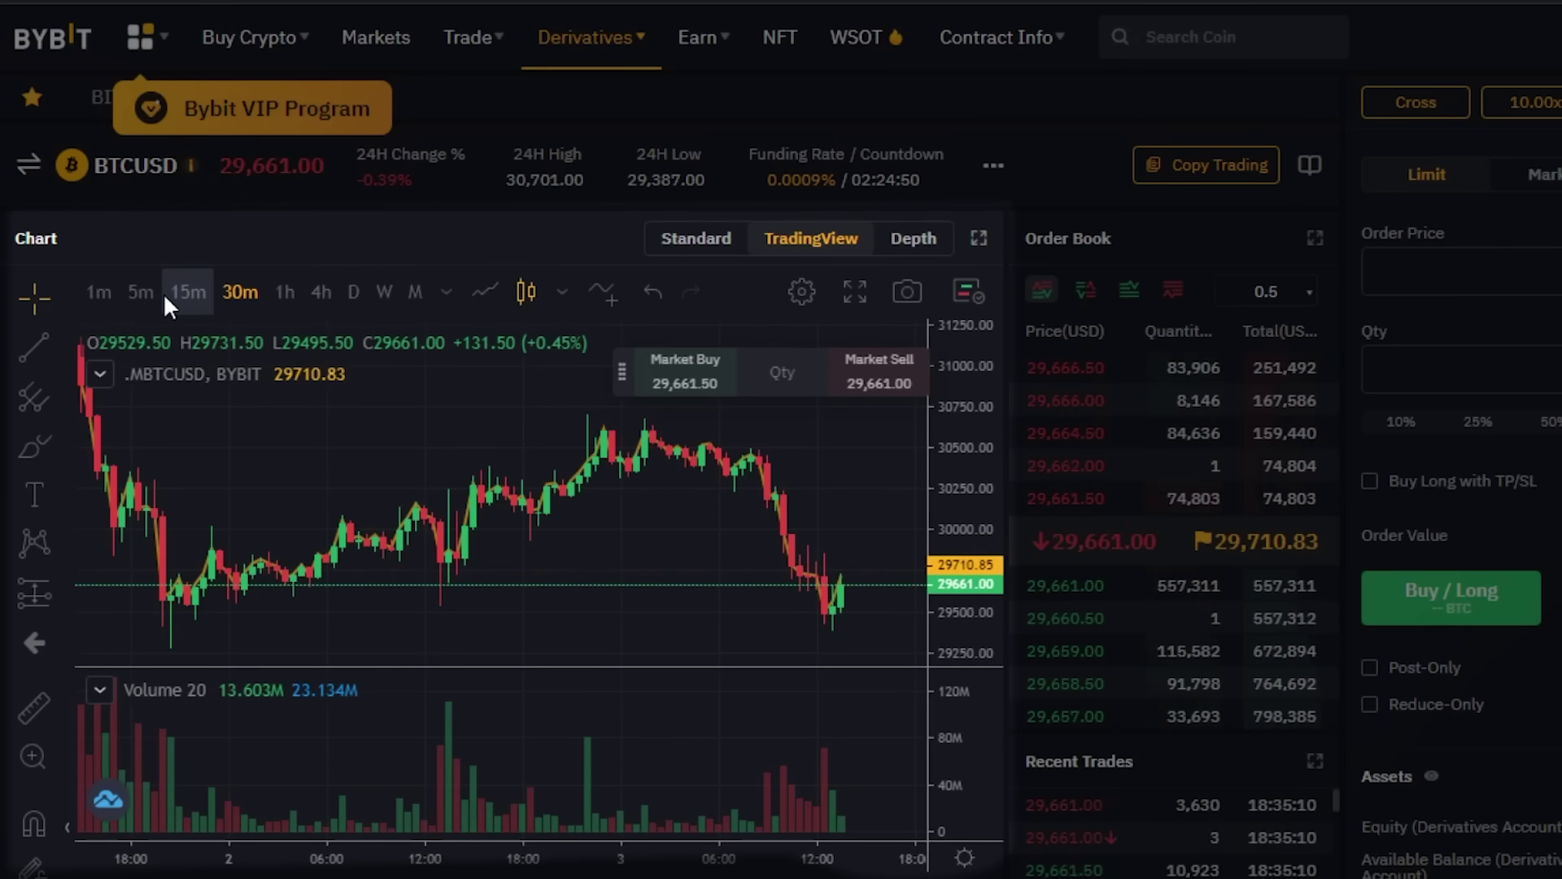
click(108, 291)
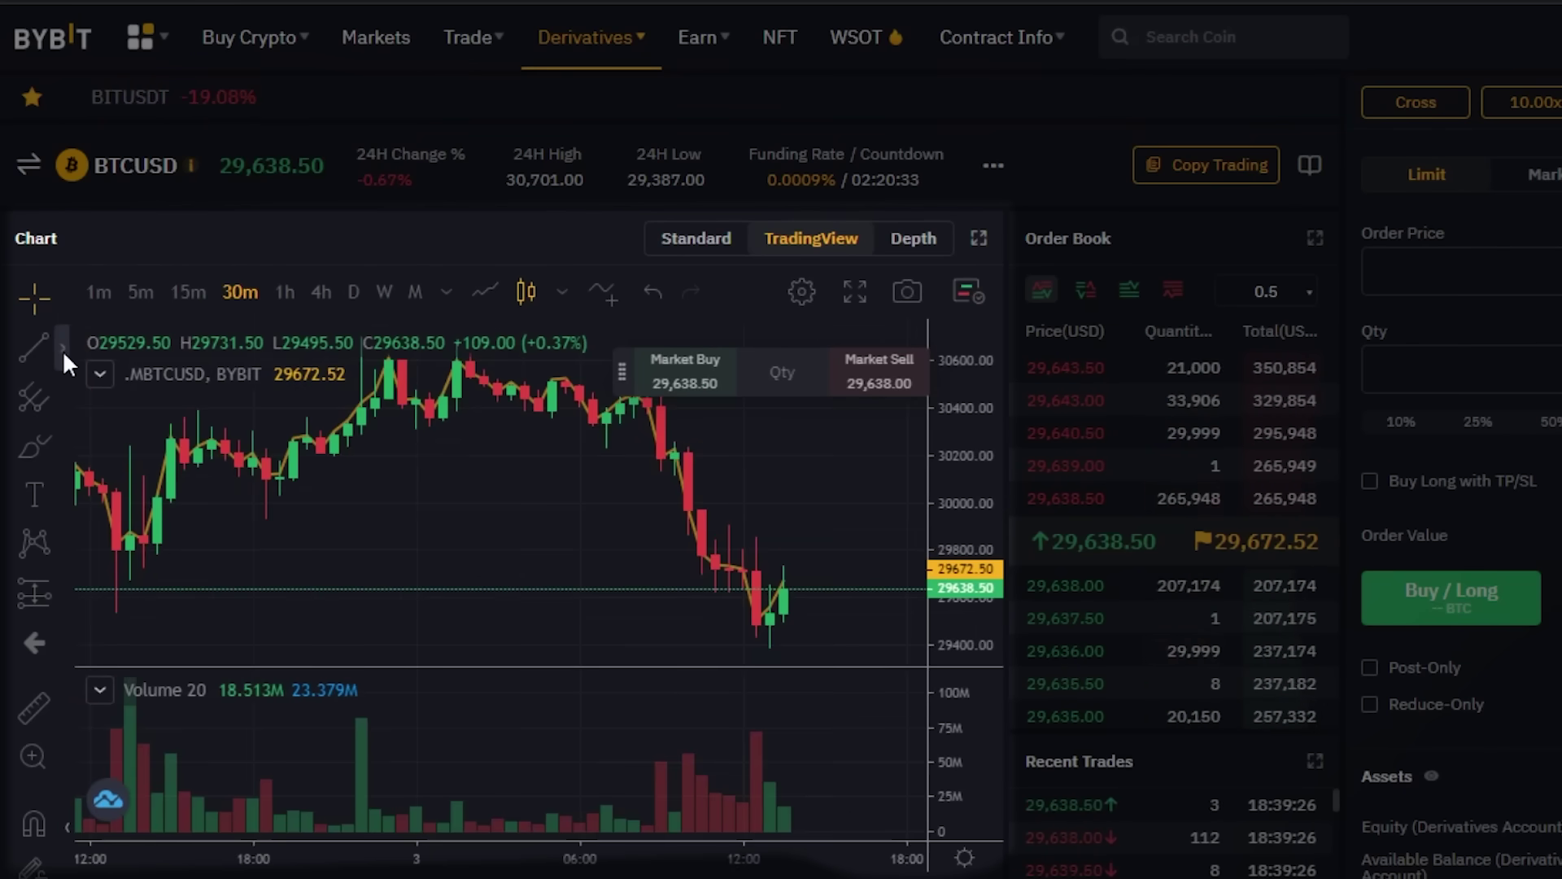
click(62, 349)
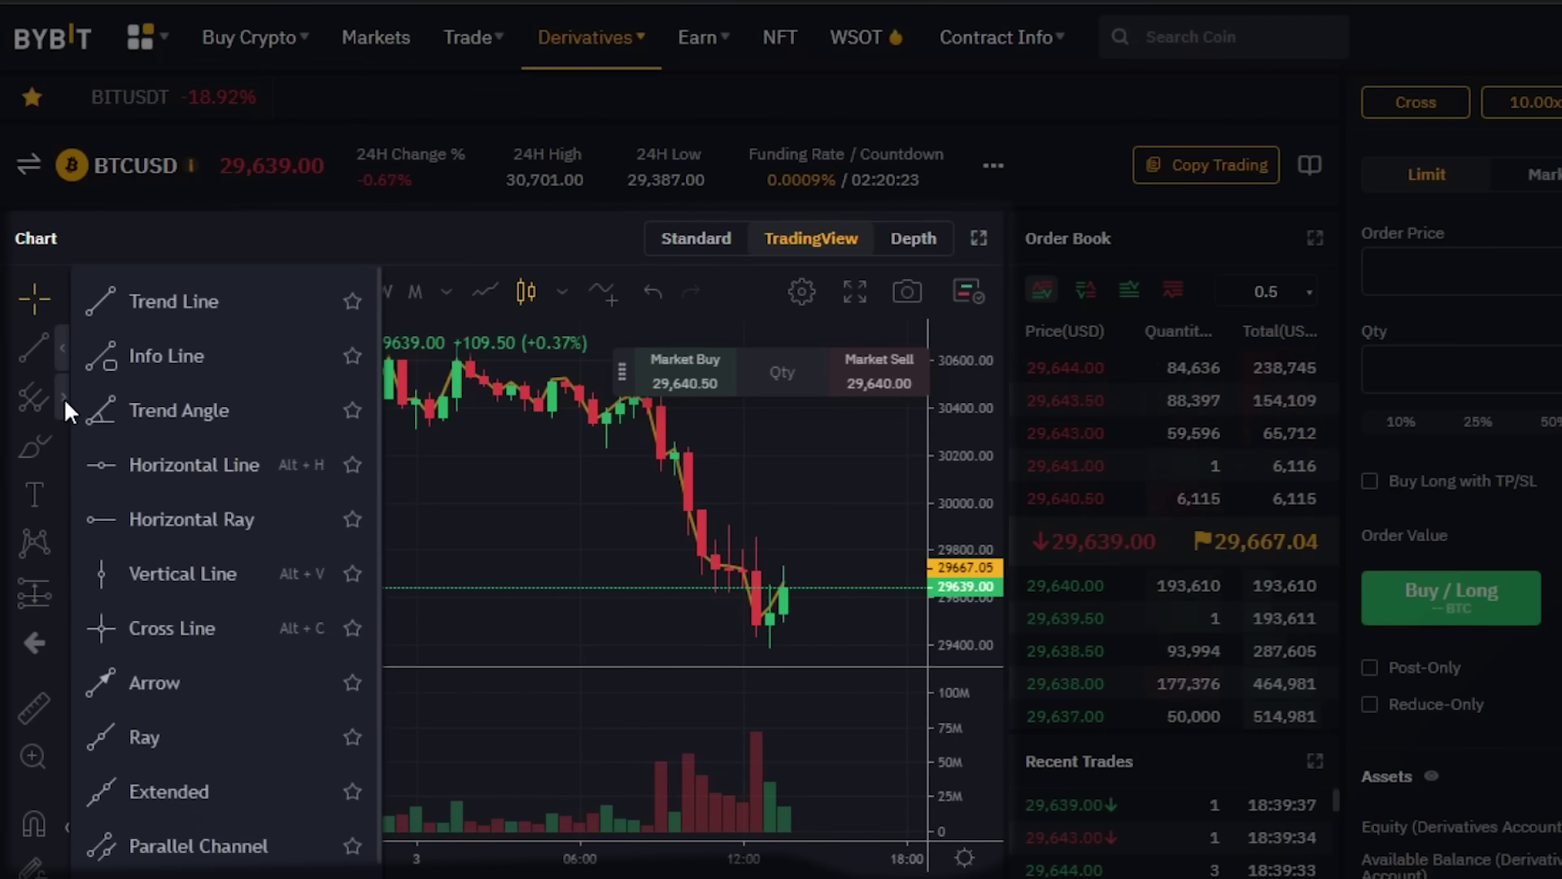
click(64, 397)
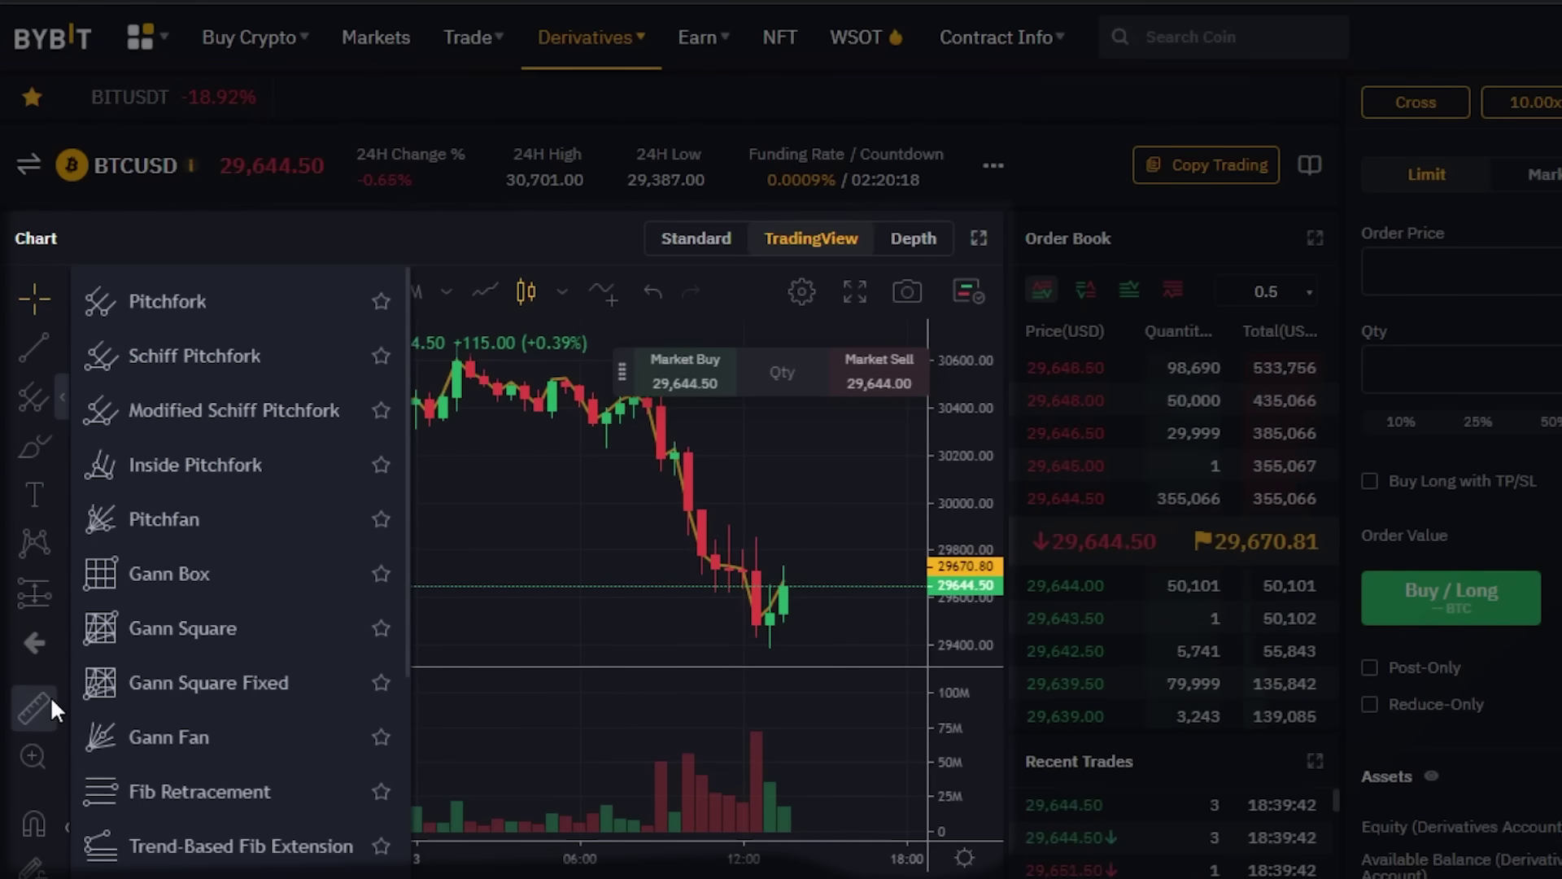
click(42, 760)
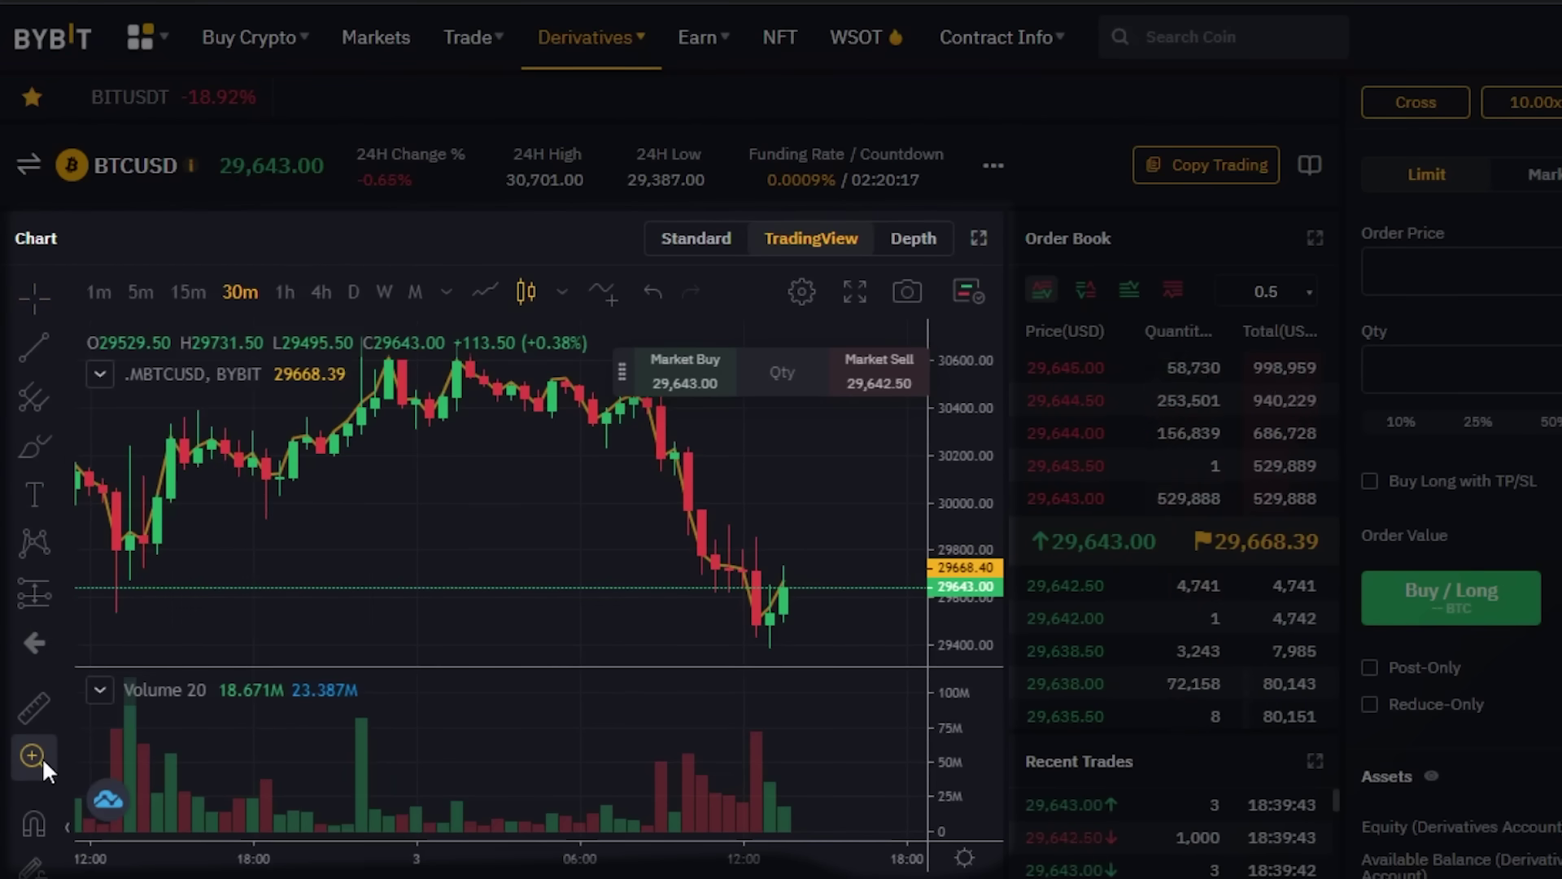
key(Escape)
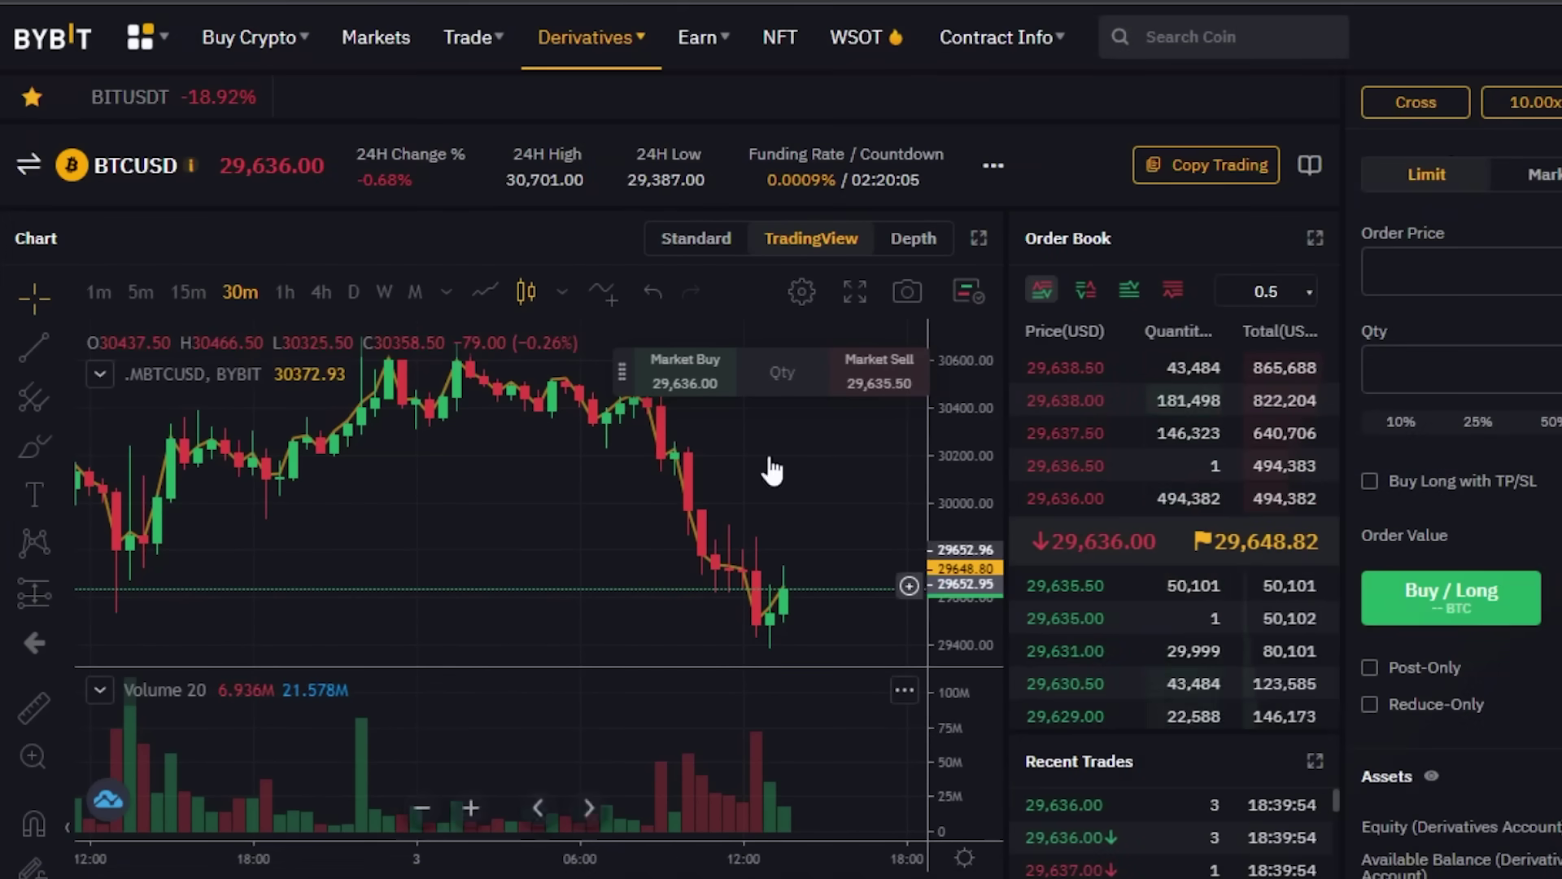
click(1501, 606)
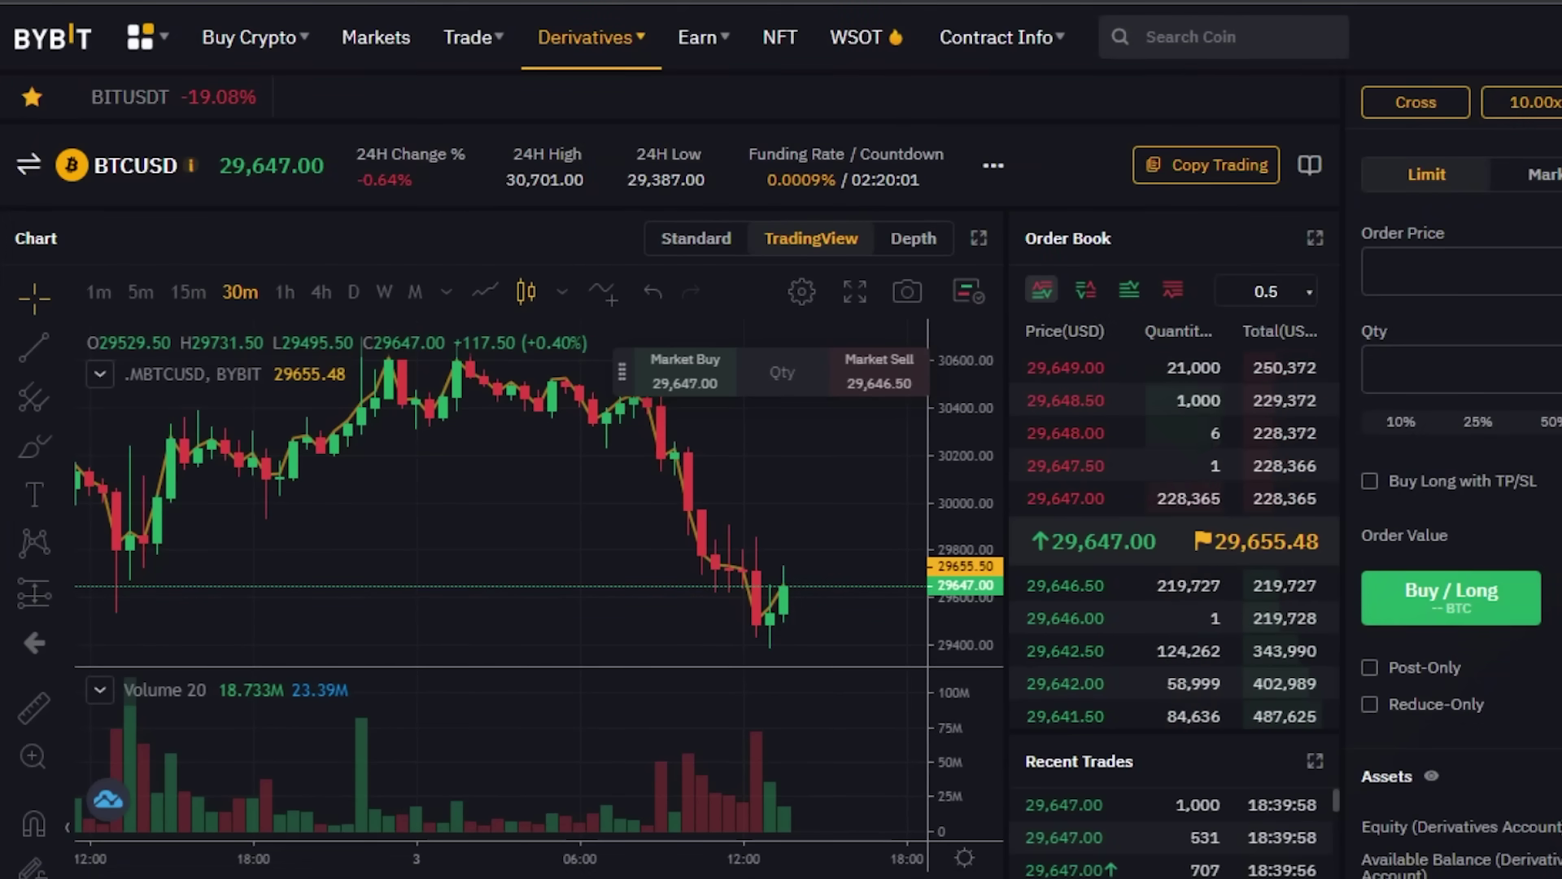
scroll(781, 439, down, 5)
scroll(780, 439, down, 3)
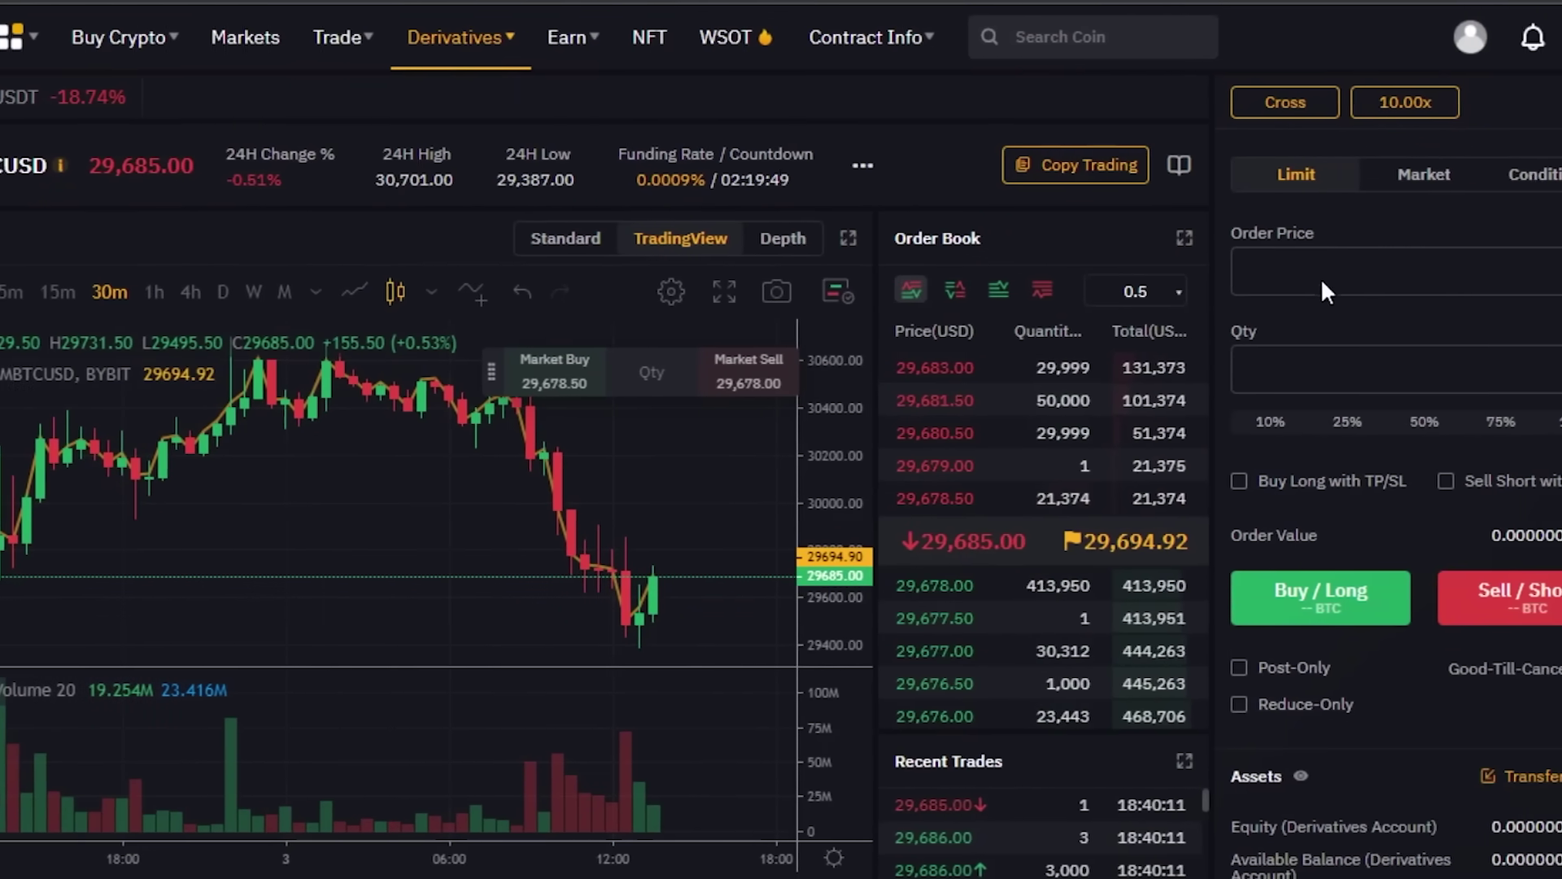
Step: Enter a BTCUSD limit order with the price stepped up by 5 and quantity 10000 USD
click(1464, 285)
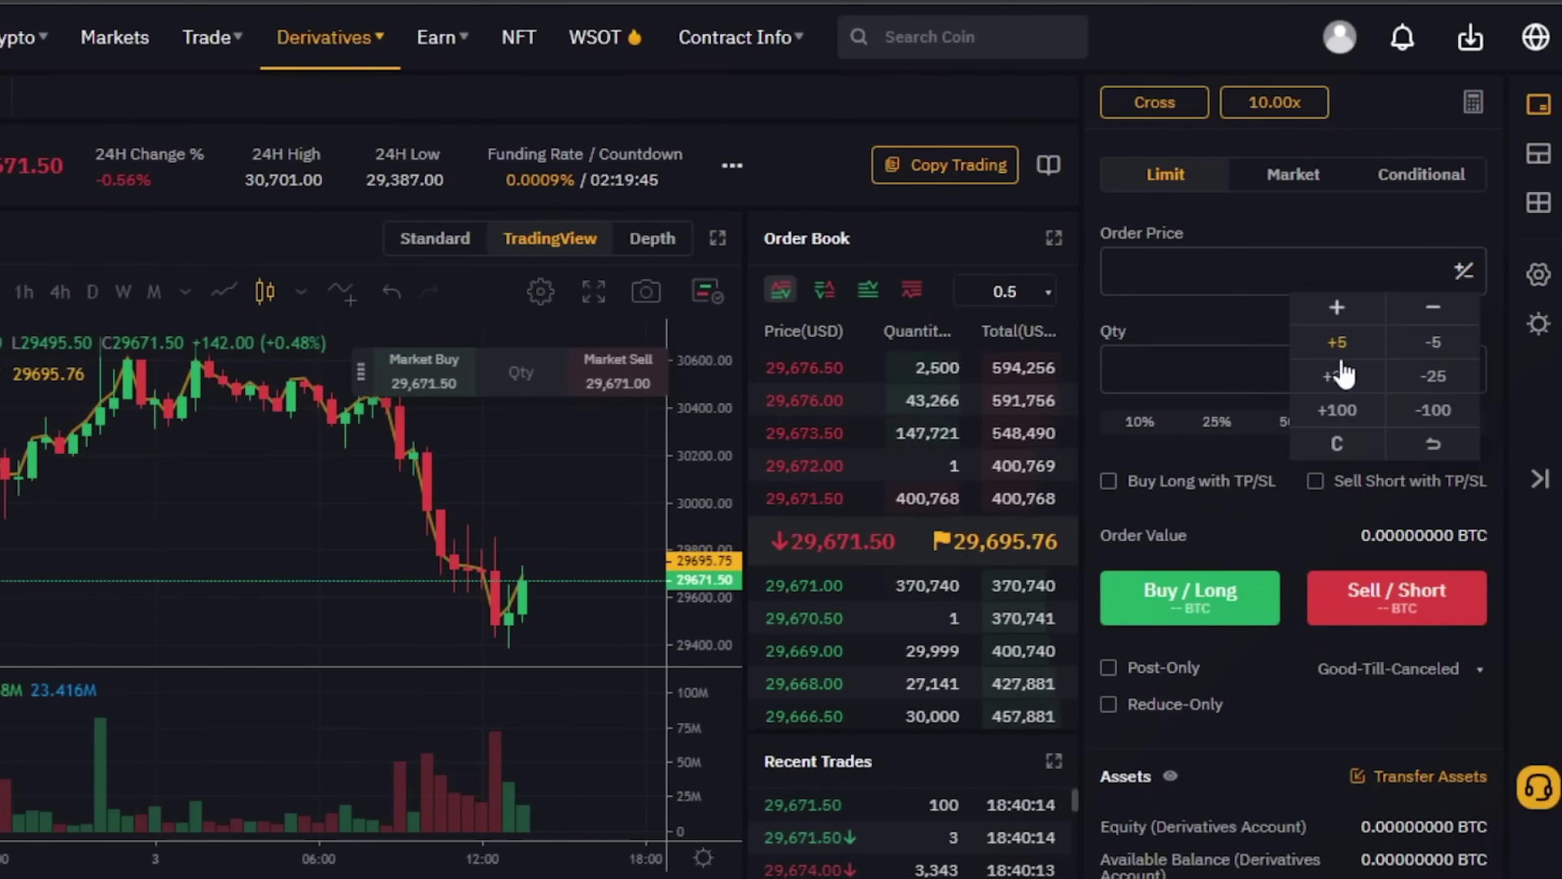
click(1336, 348)
click(1272, 377)
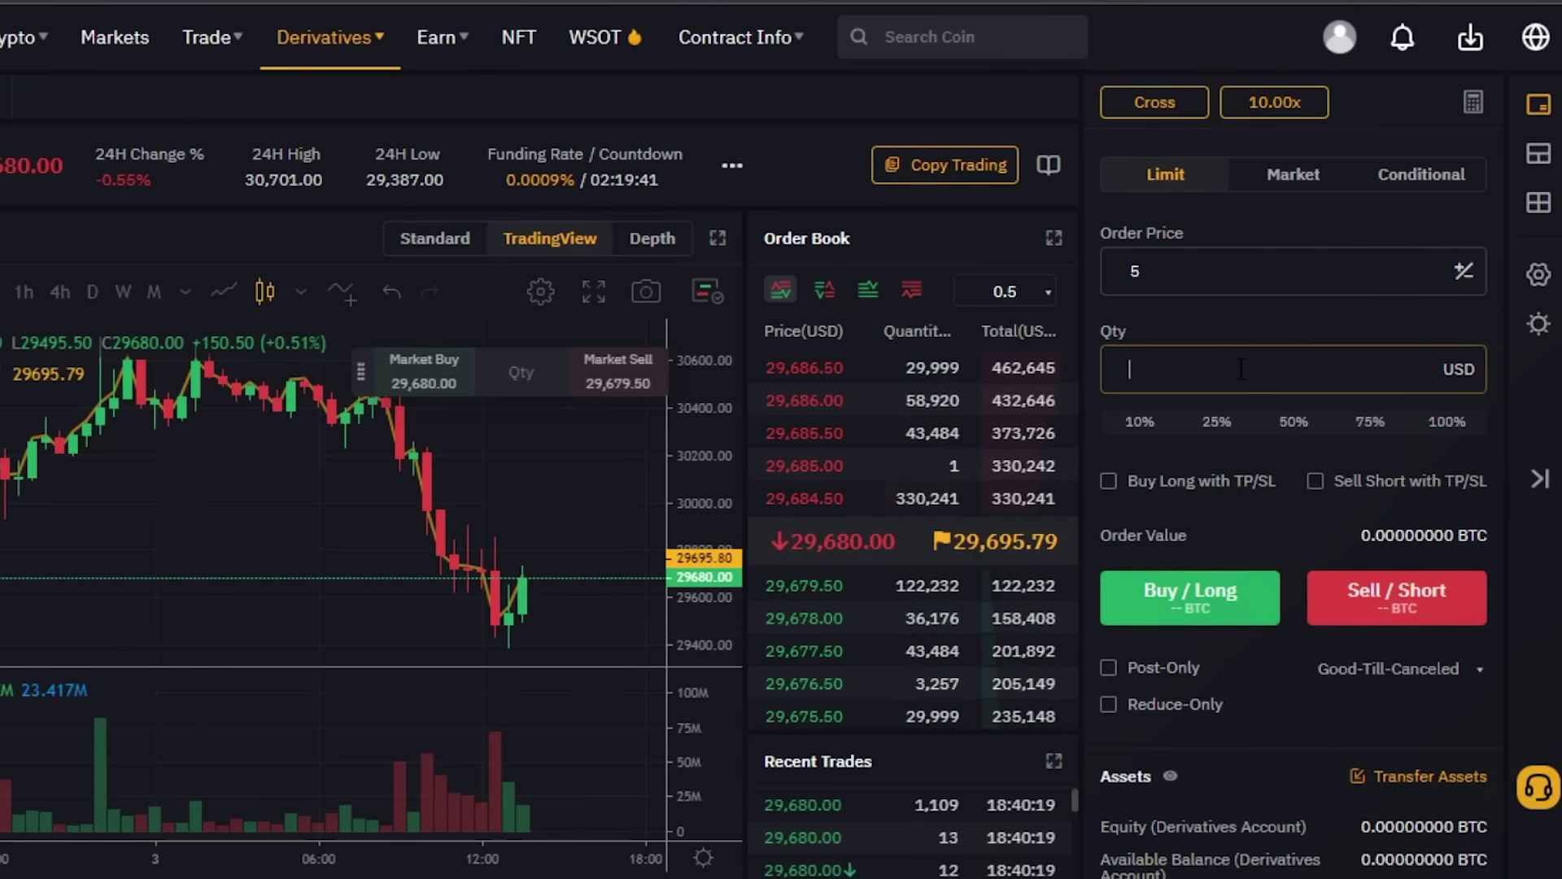
text(50)
key(BackSpace)
key(BackSpace)
text(10000)
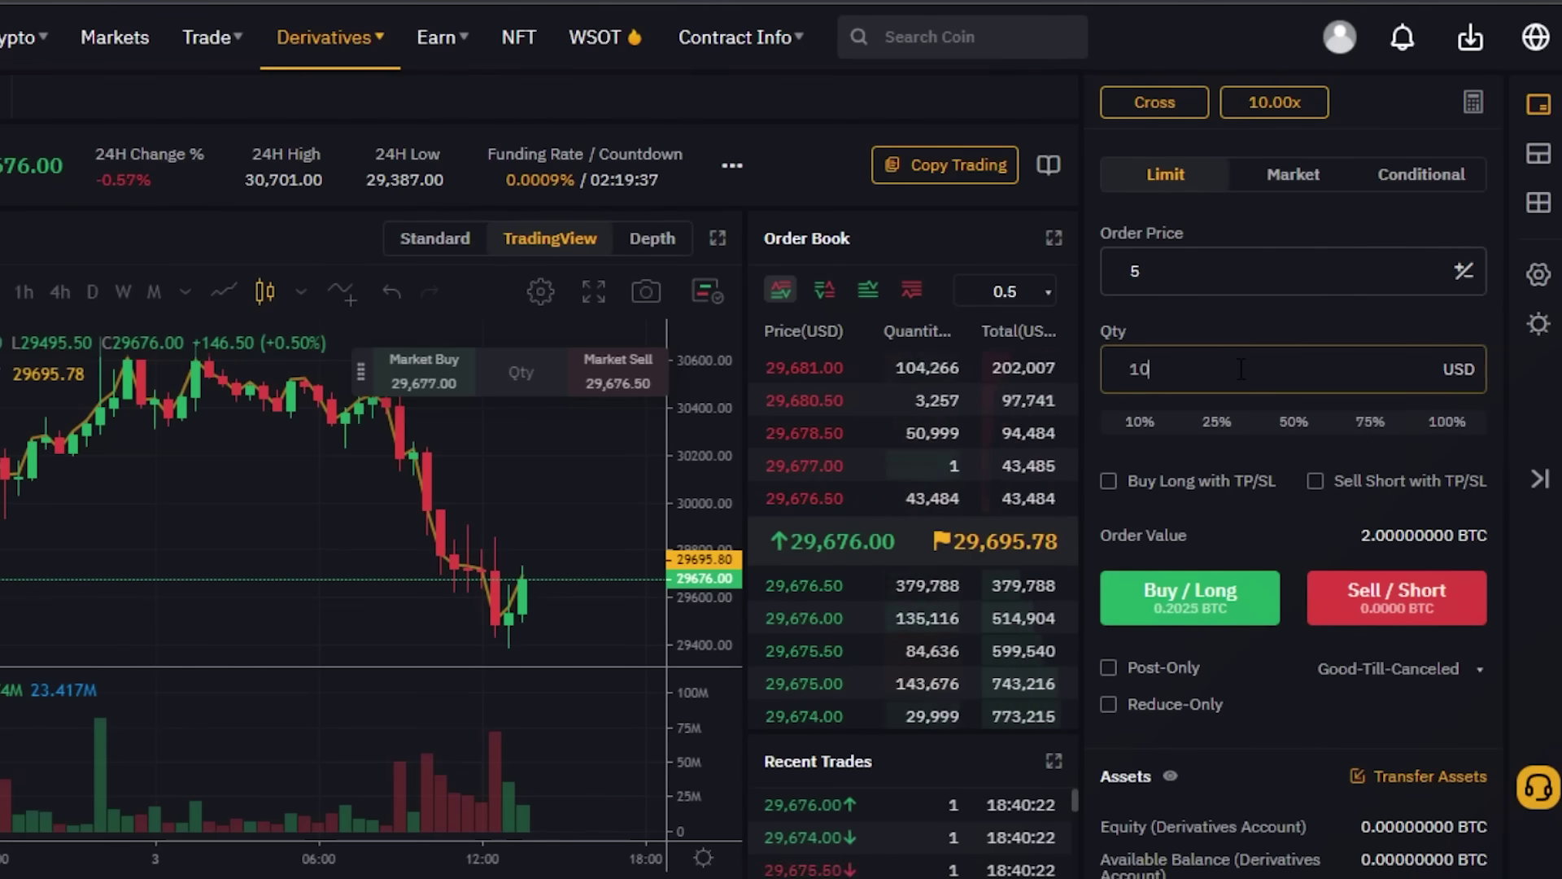
click(1331, 534)
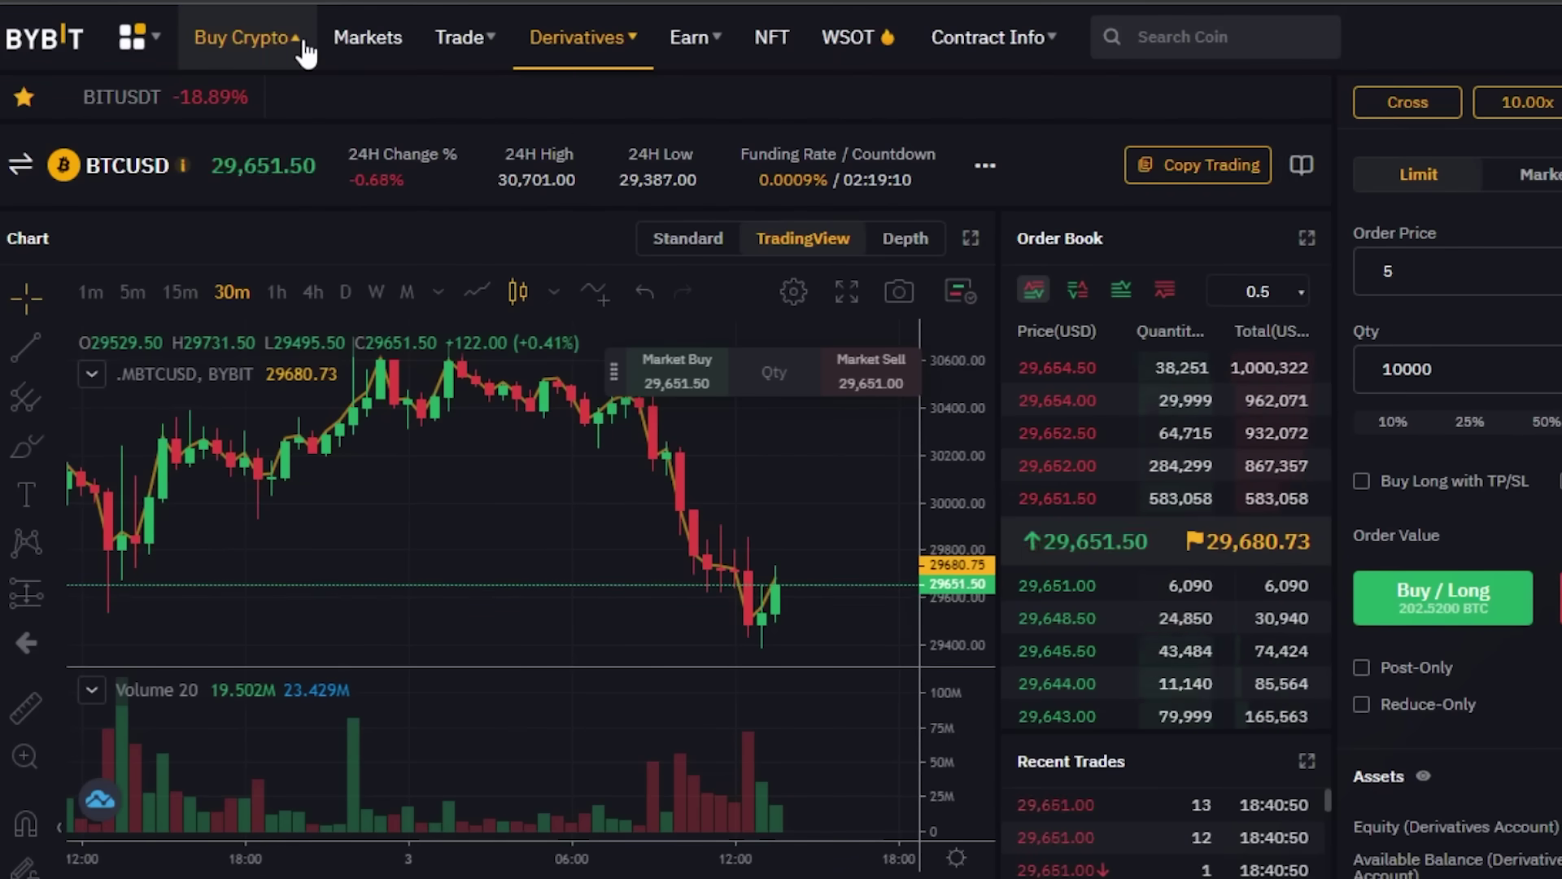
mouse_move(303, 44)
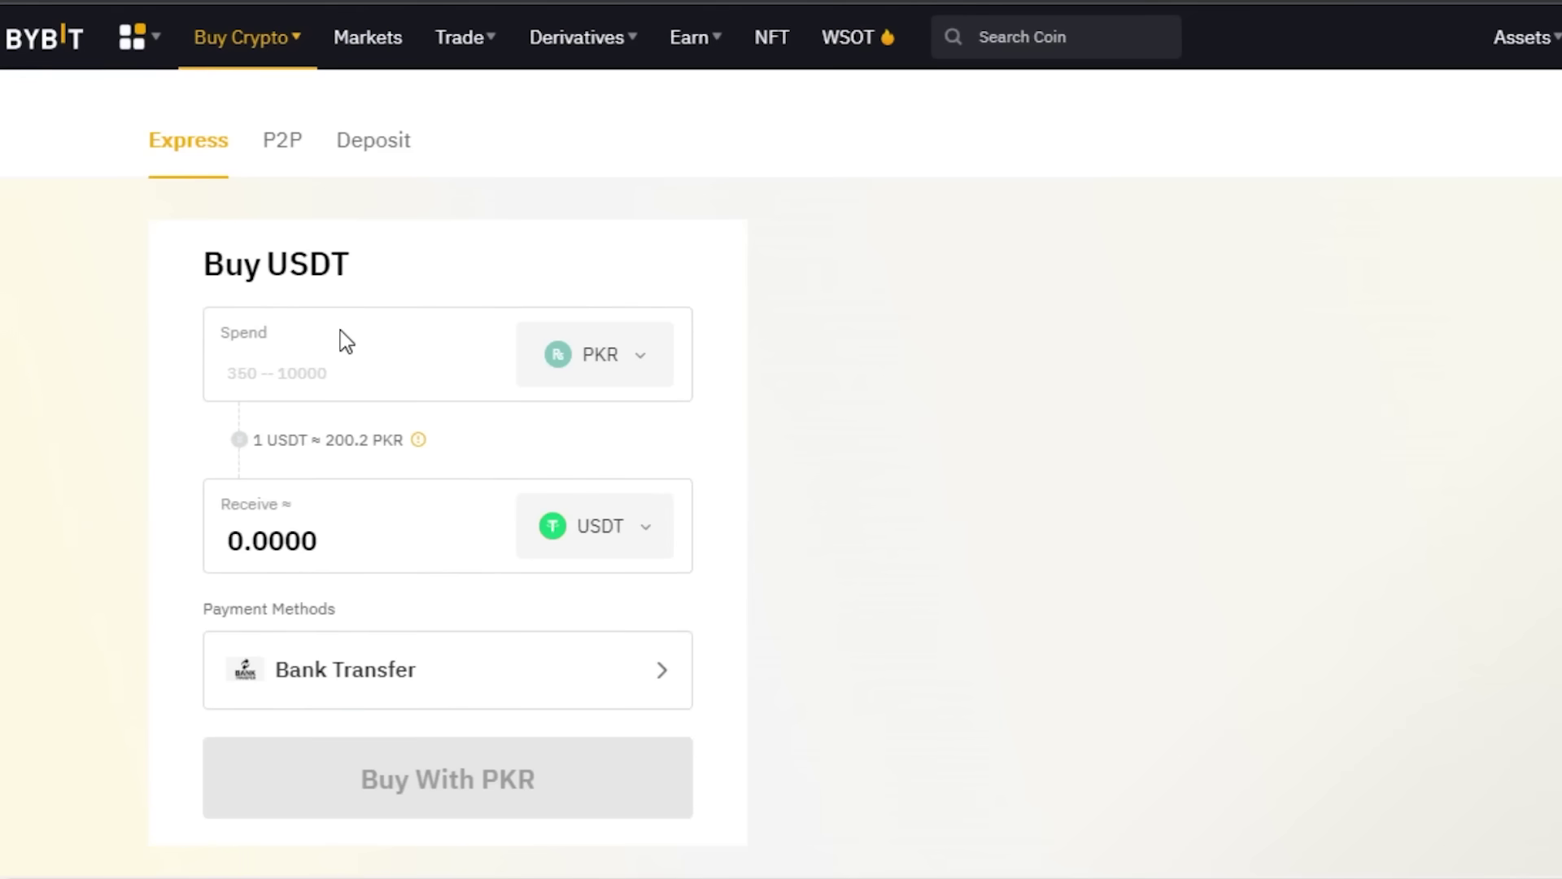
Step: On Buy Crypto Express, enter a 10,000 spend and scroll the spend currency list toward USD
click(340, 334)
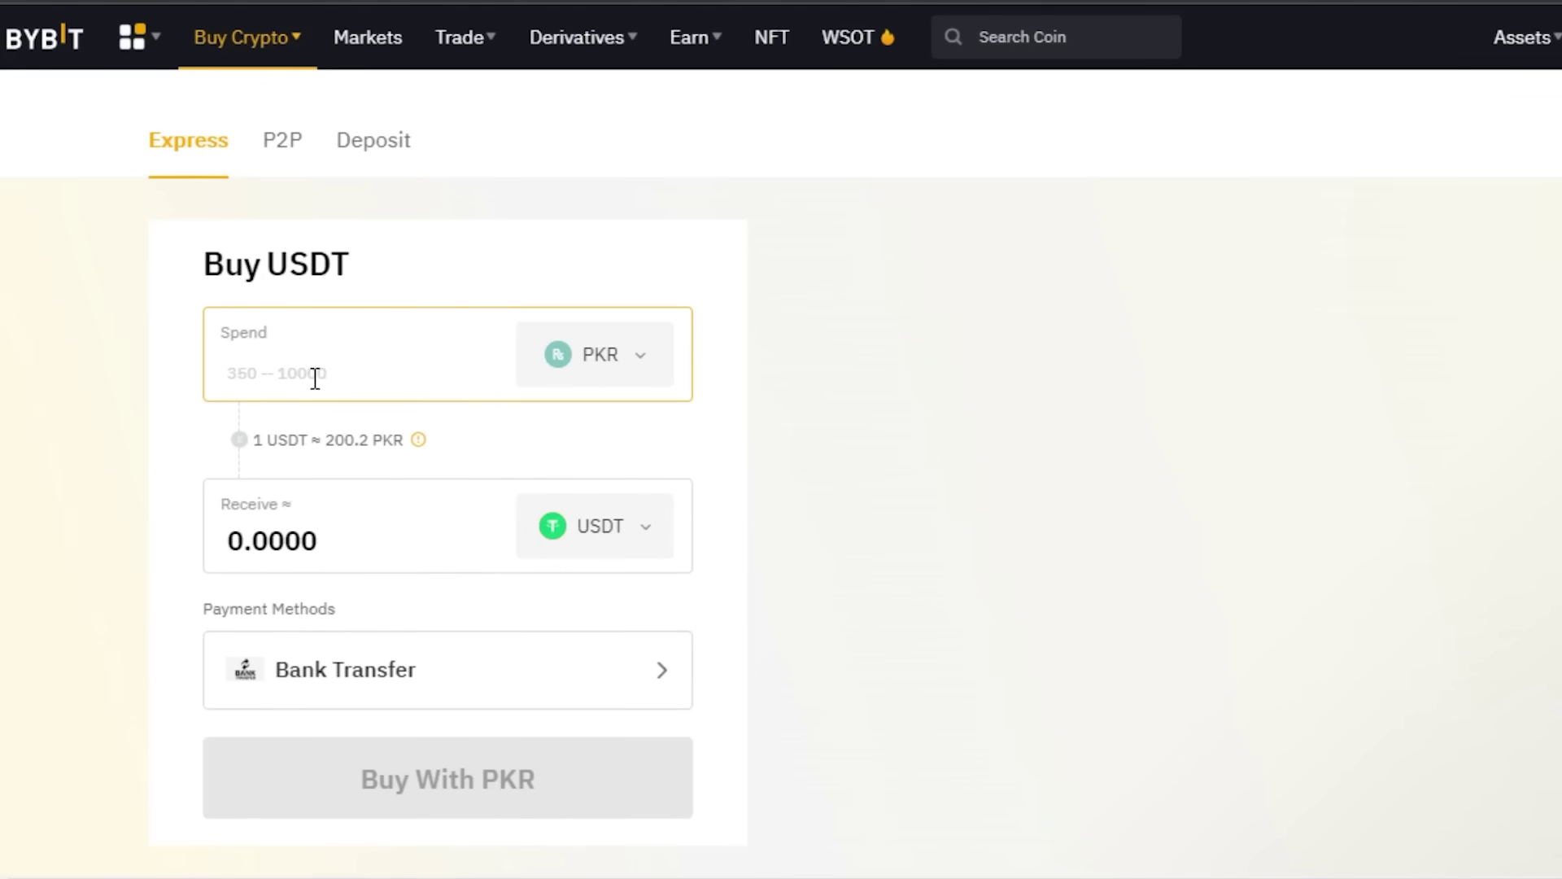
text(1)
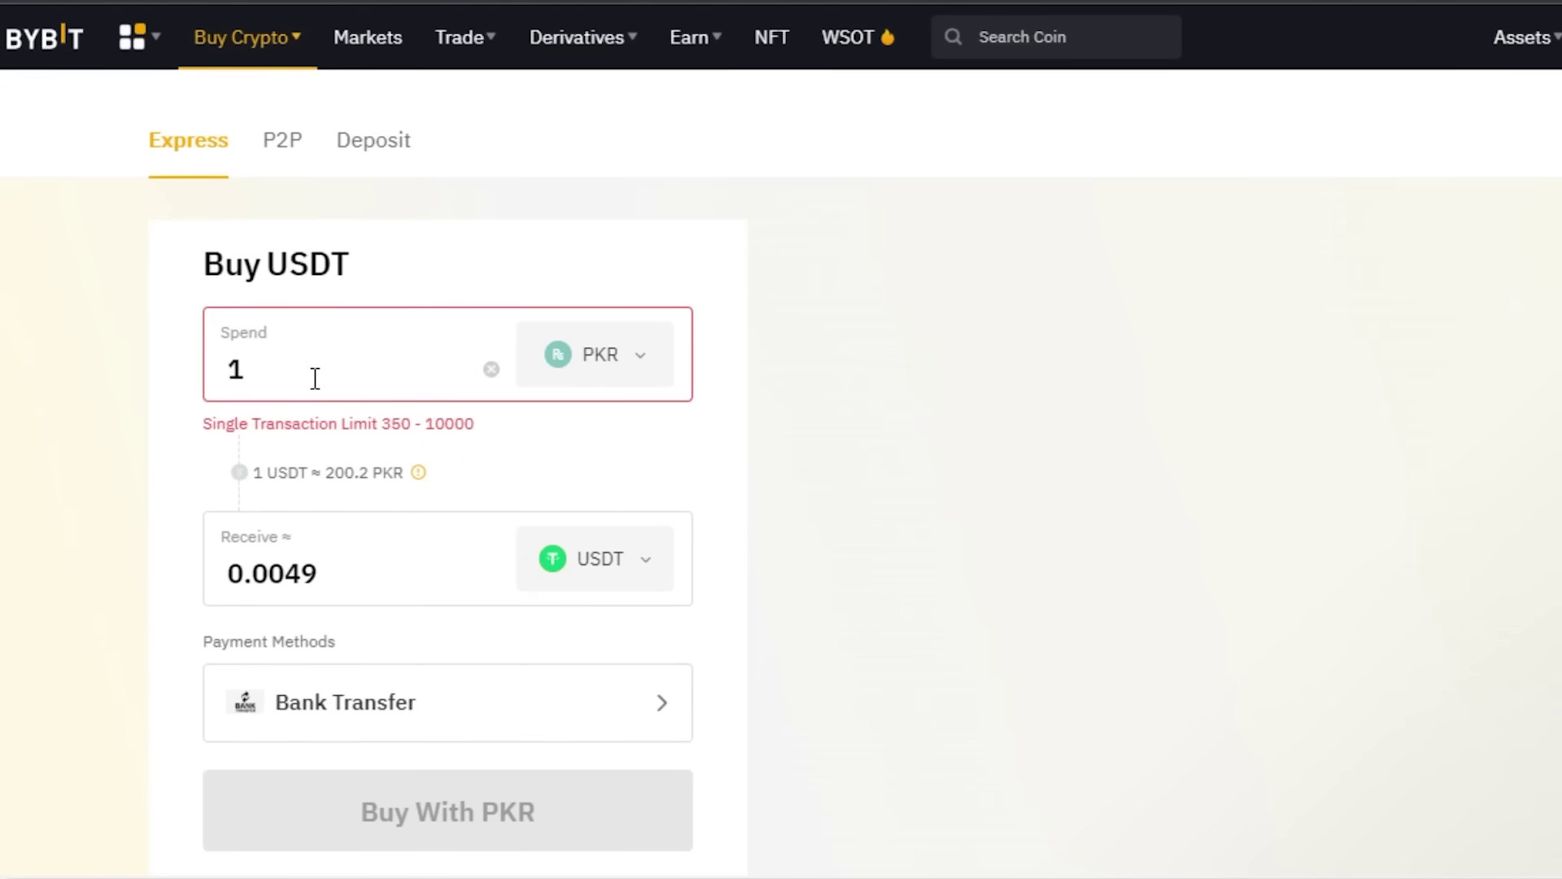
text(,000)
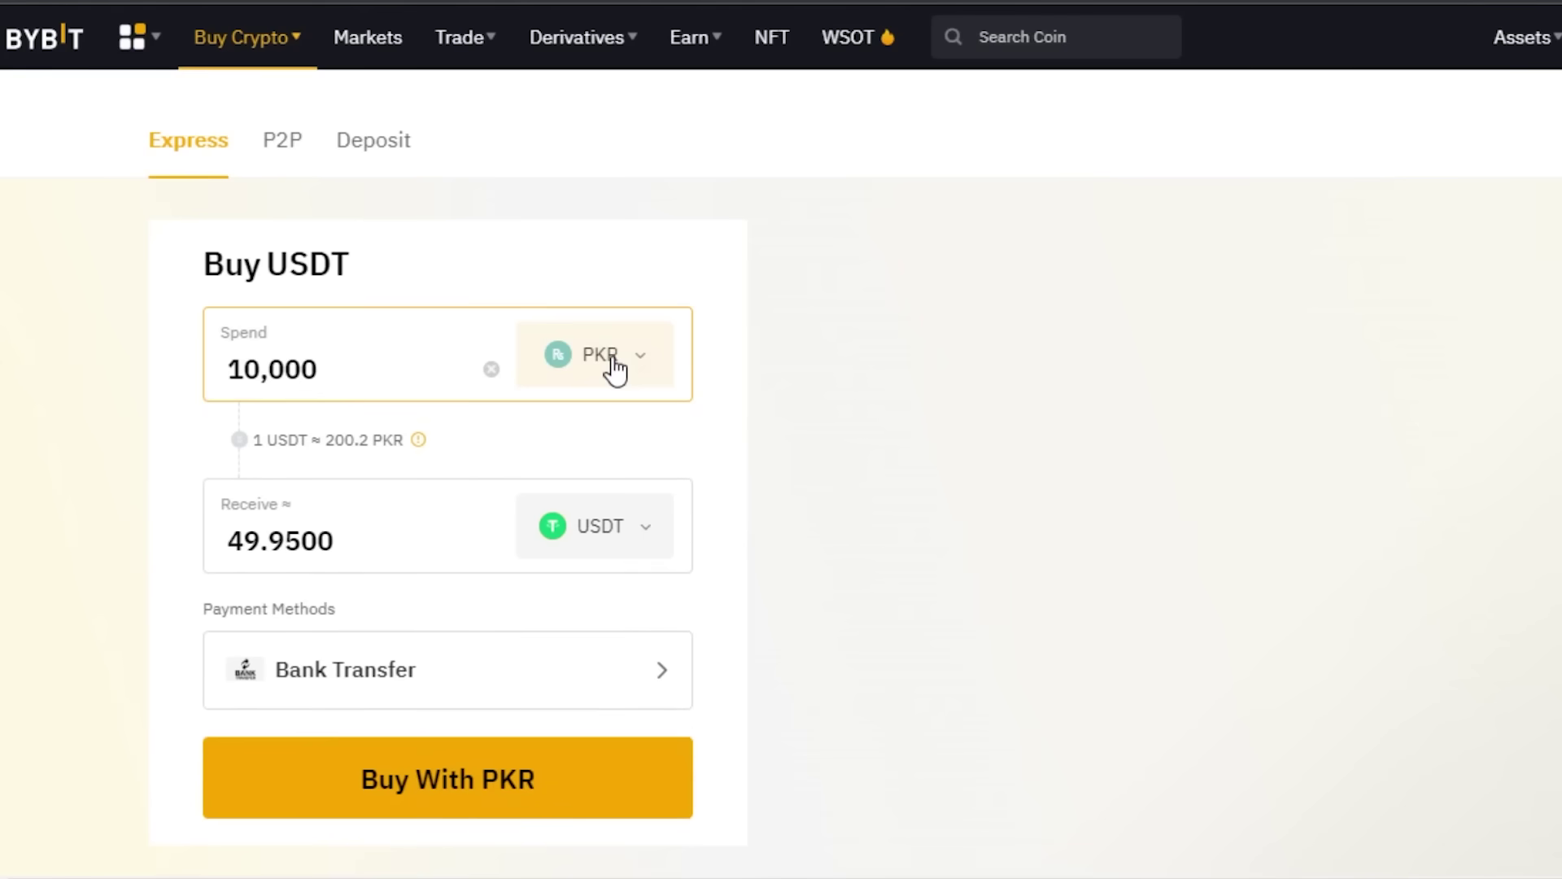
click(616, 368)
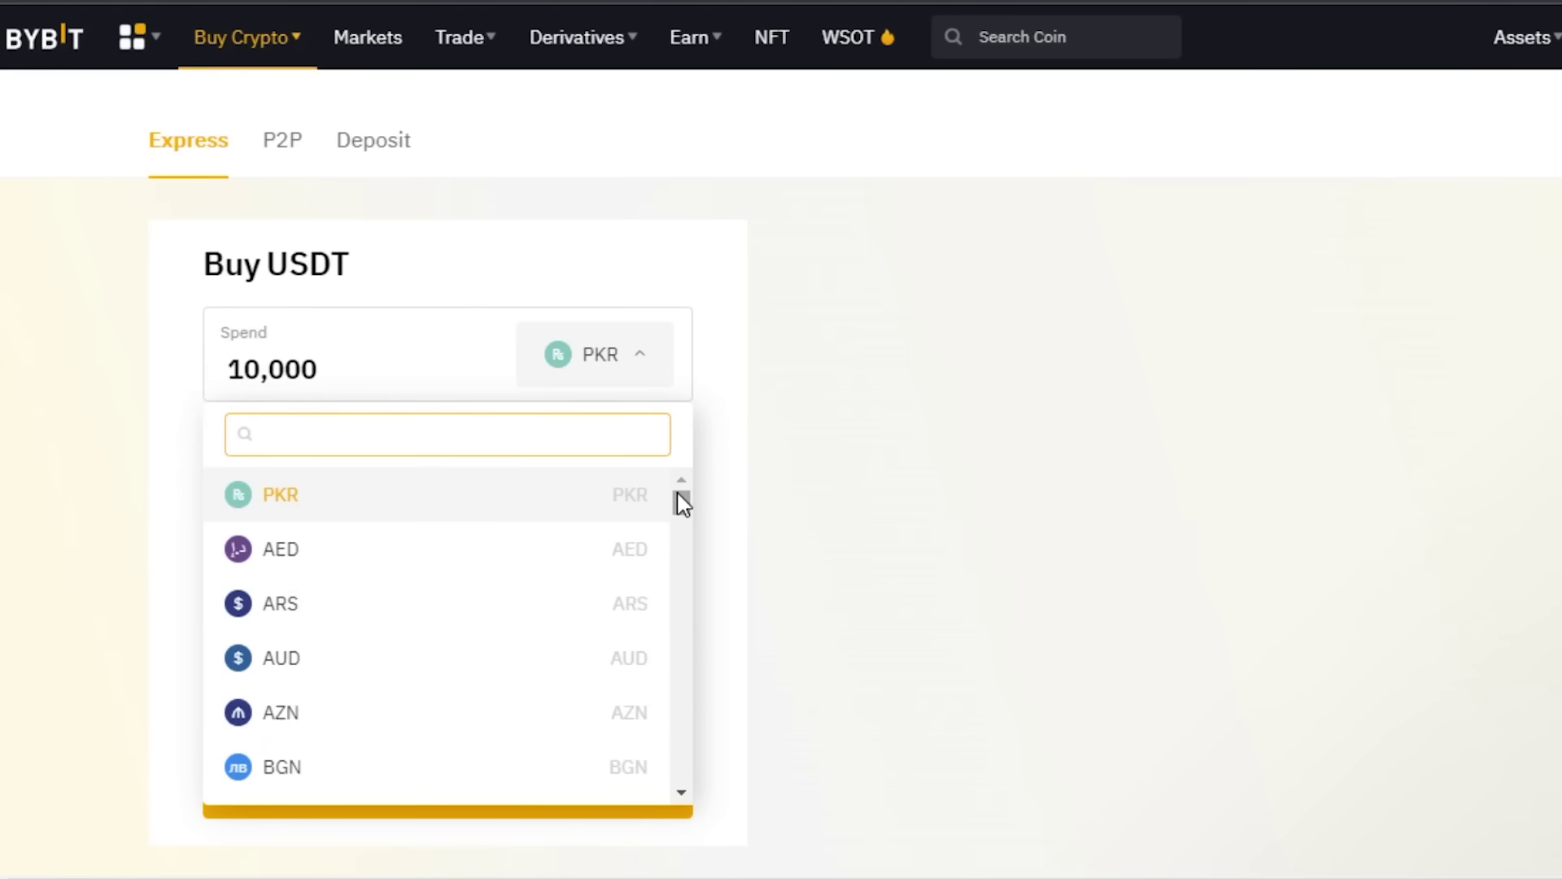
drag(681, 503, 670, 761)
Step: Pay in USD and try BTC, ETH and USDT as the receive coin, ending on BTC
click(329, 604)
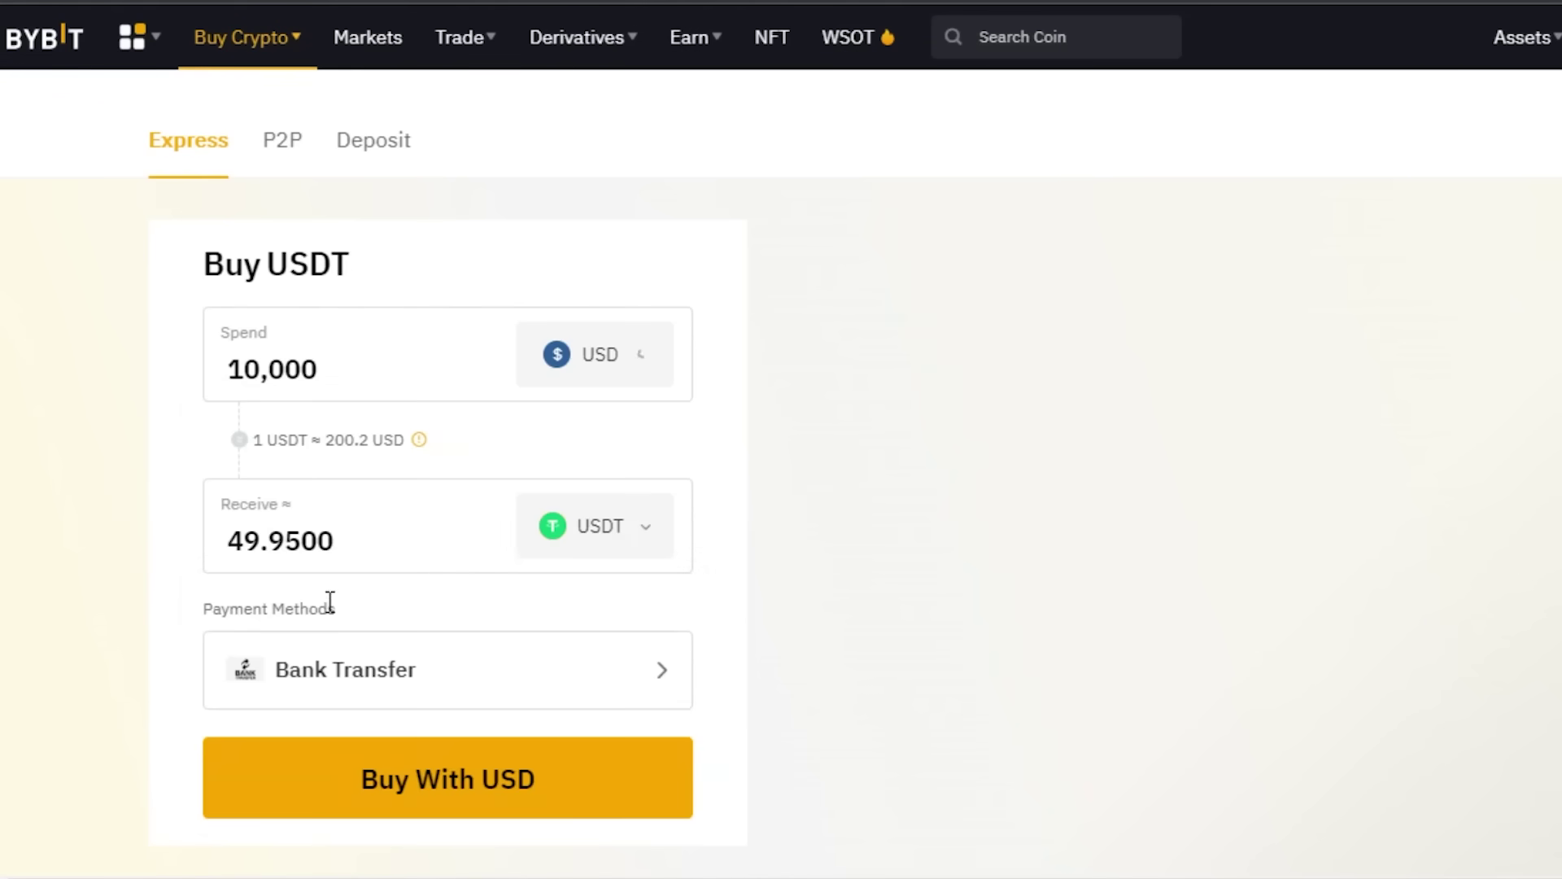
click(612, 524)
click(375, 732)
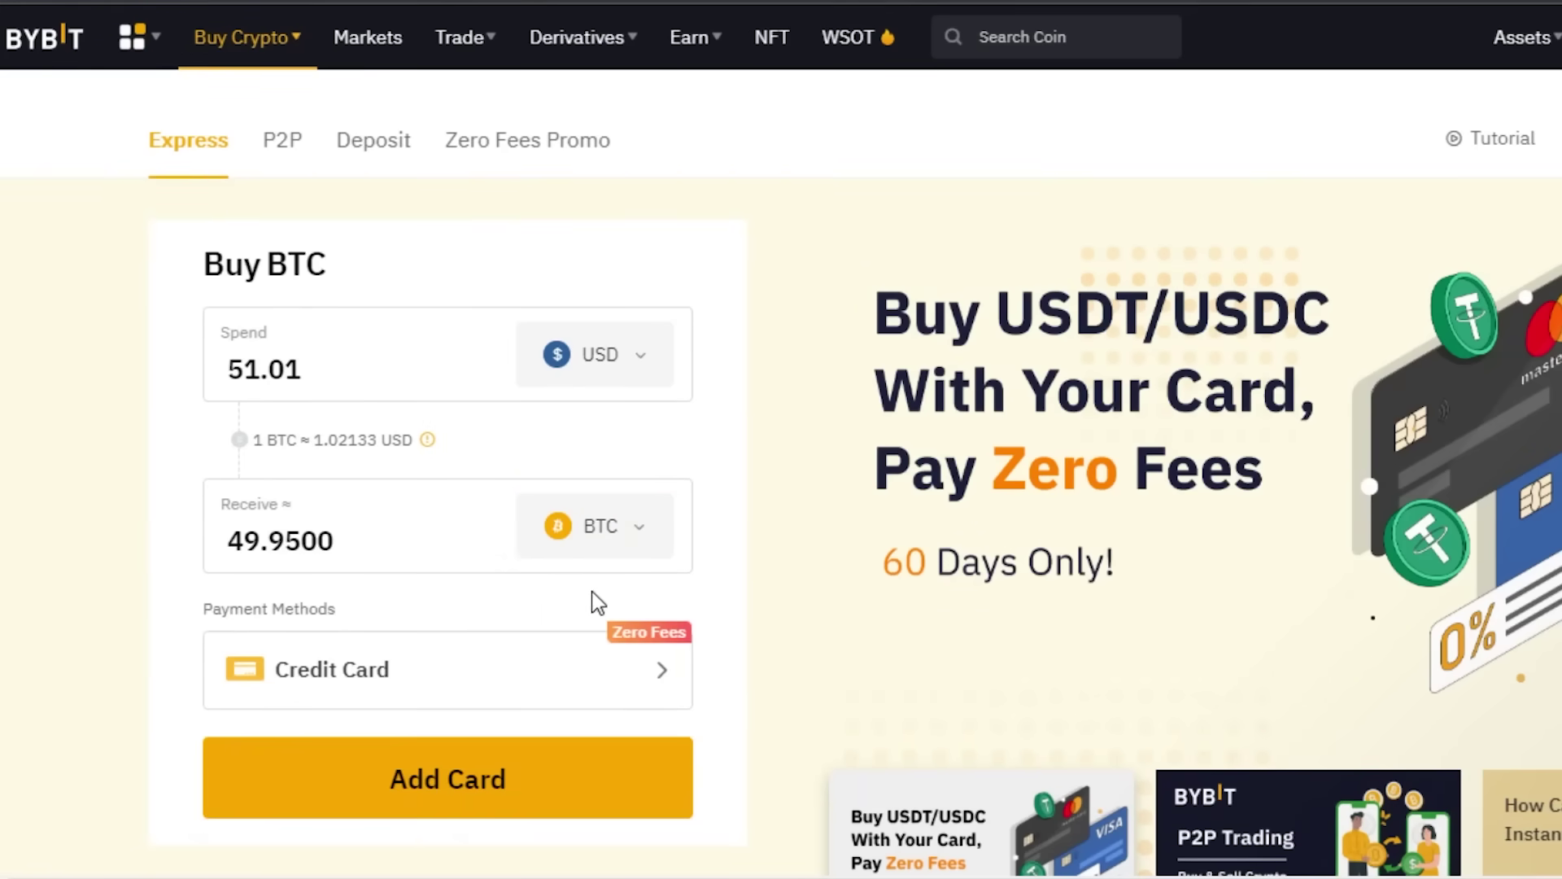
click(601, 544)
click(394, 797)
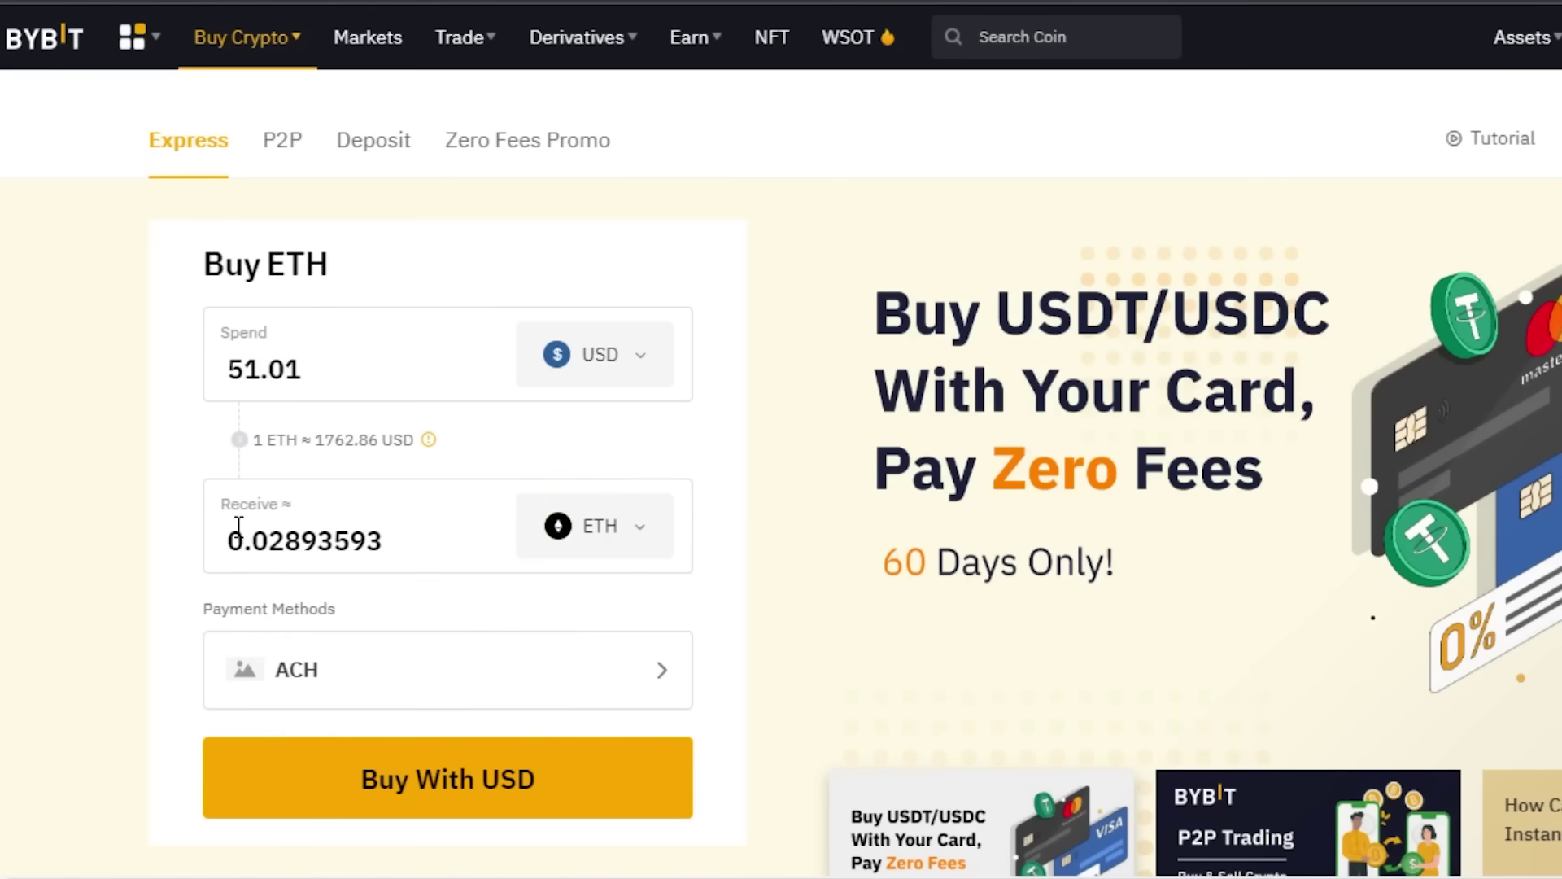
click(599, 543)
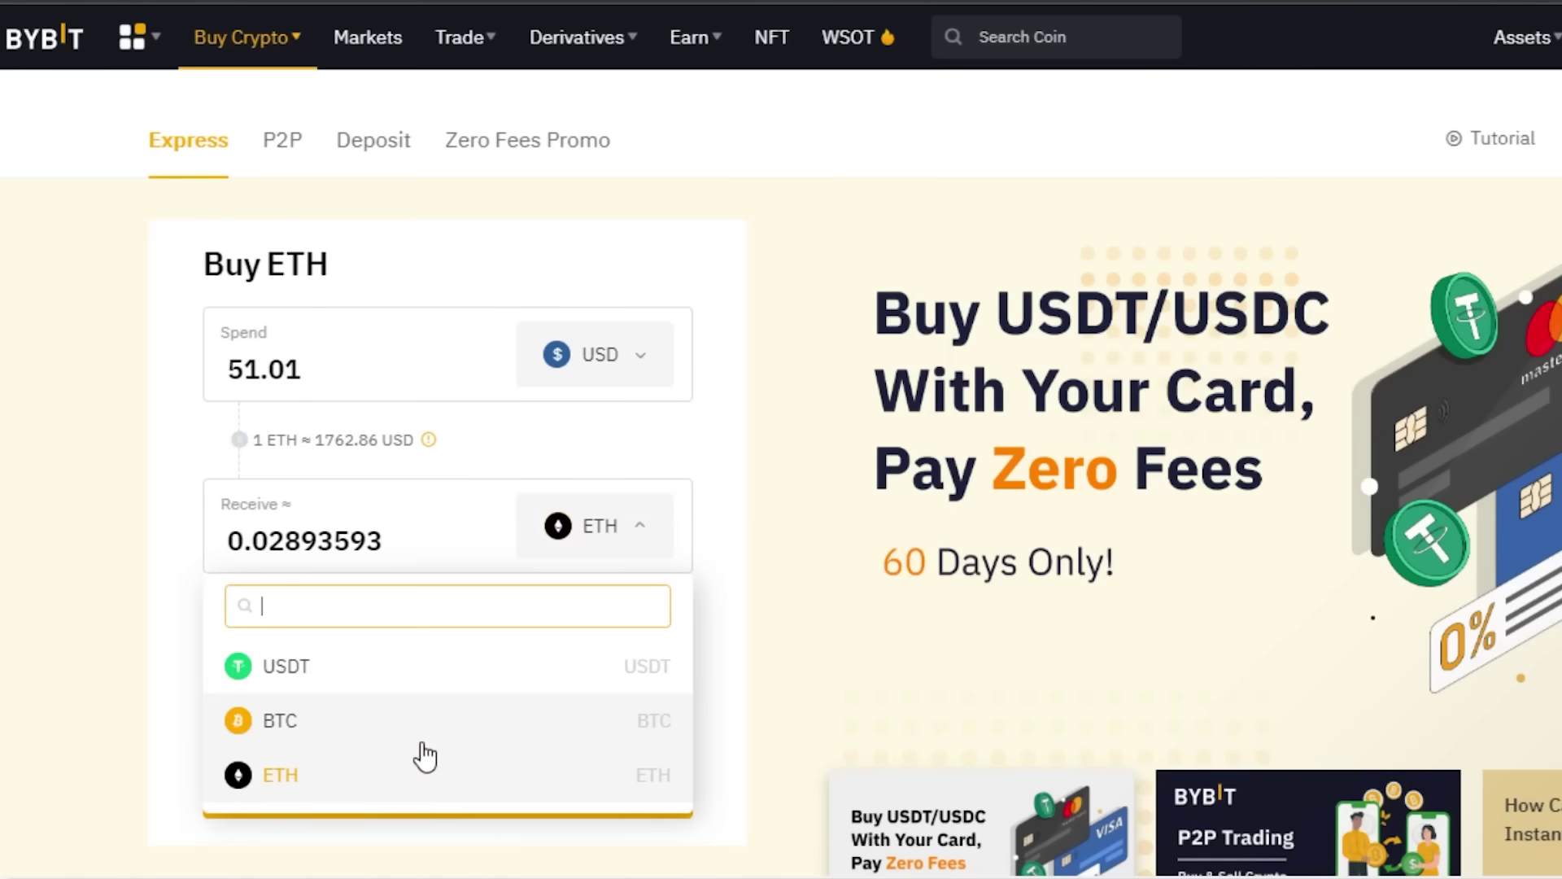
click(379, 739)
click(586, 537)
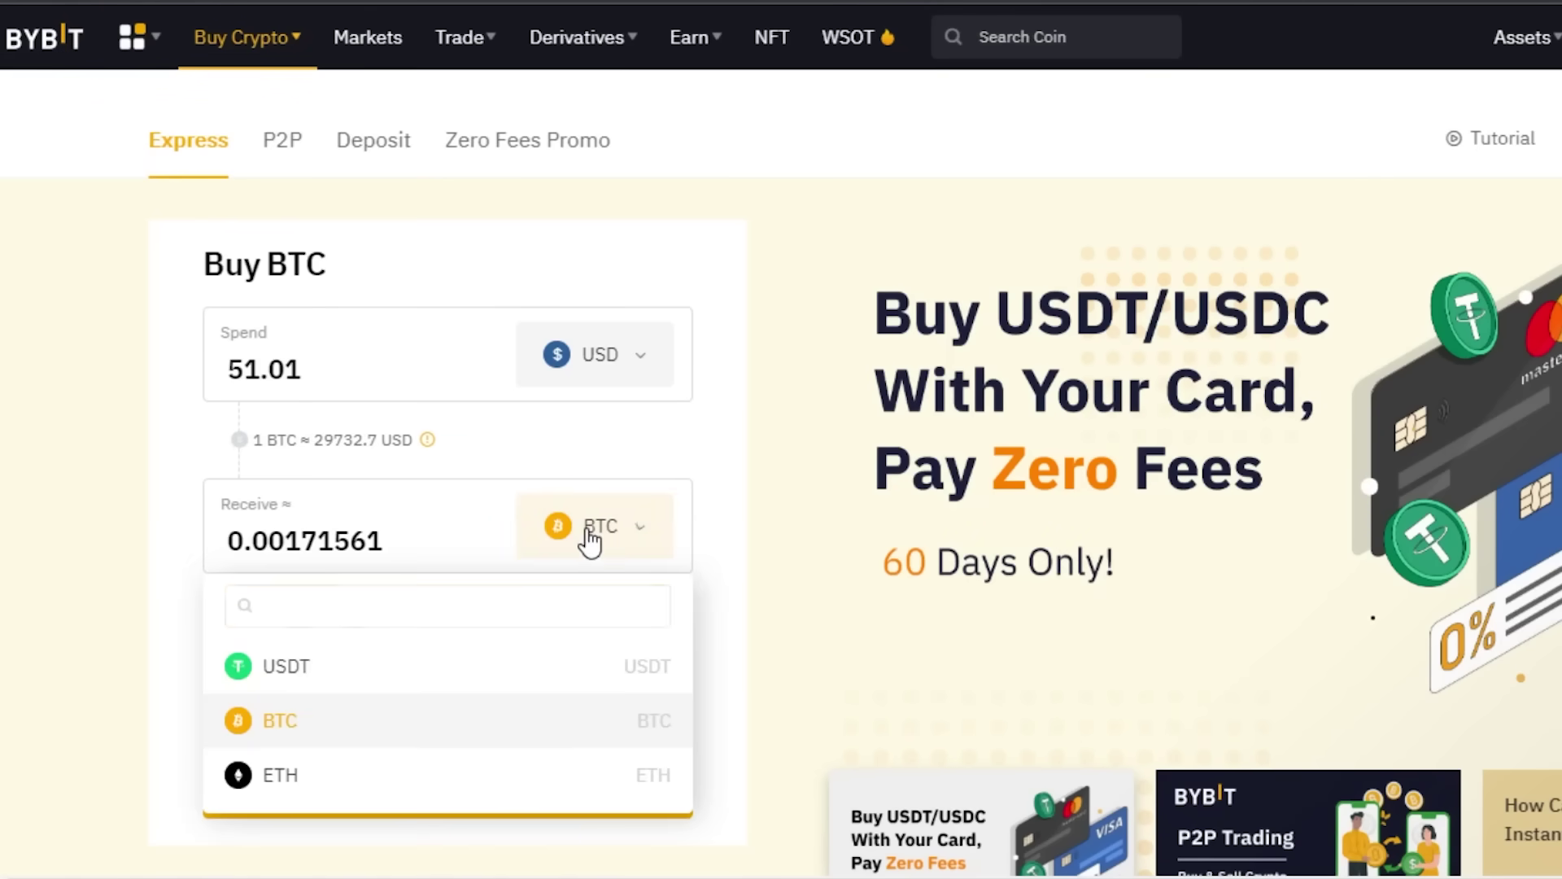
click(325, 692)
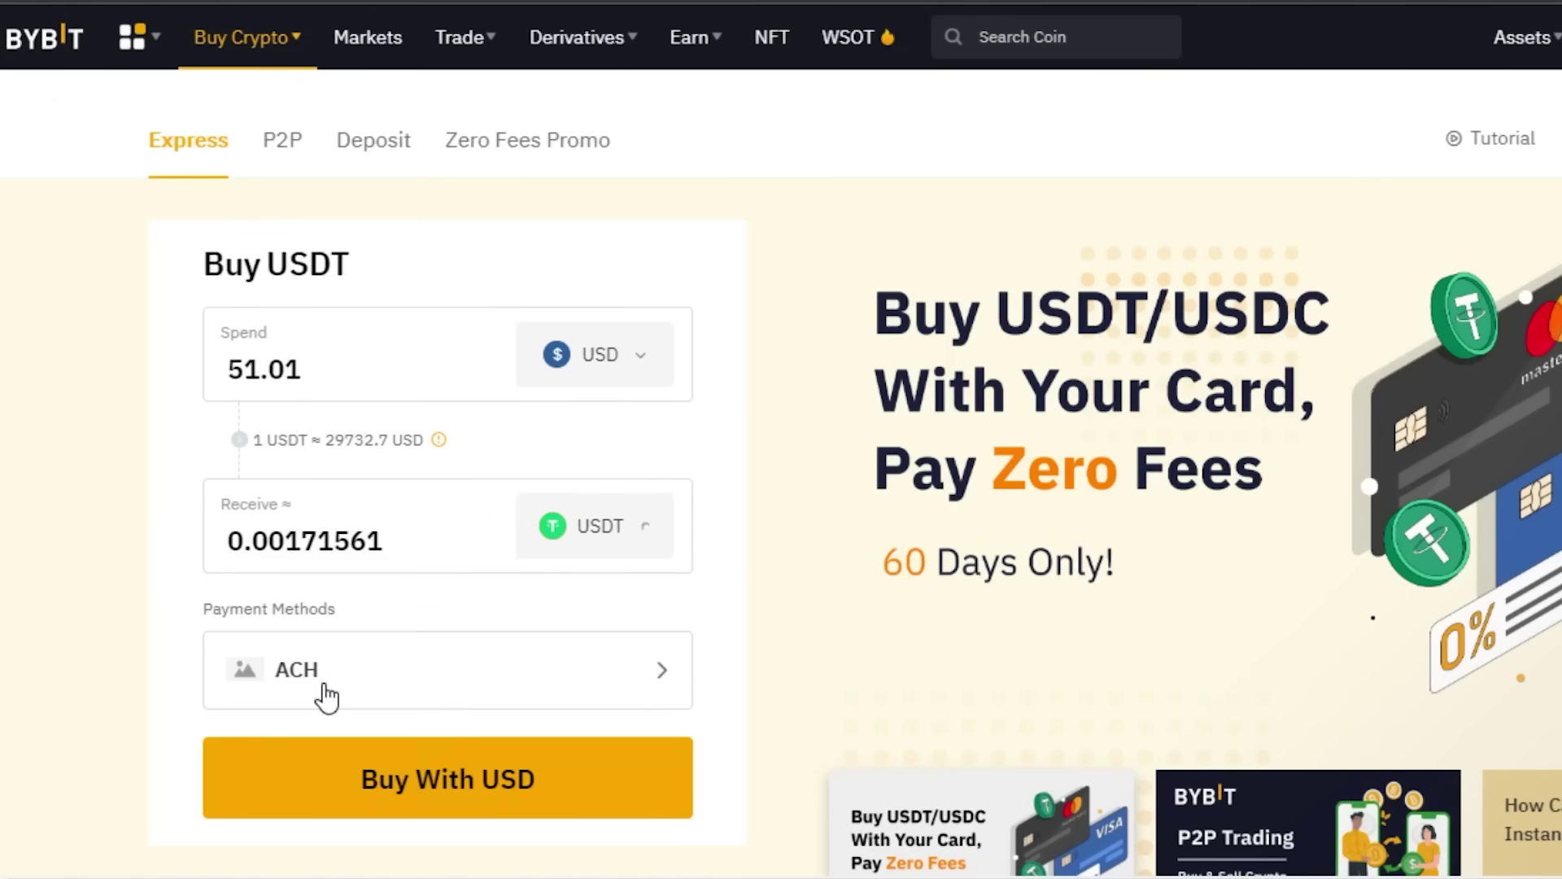
click(616, 549)
click(306, 716)
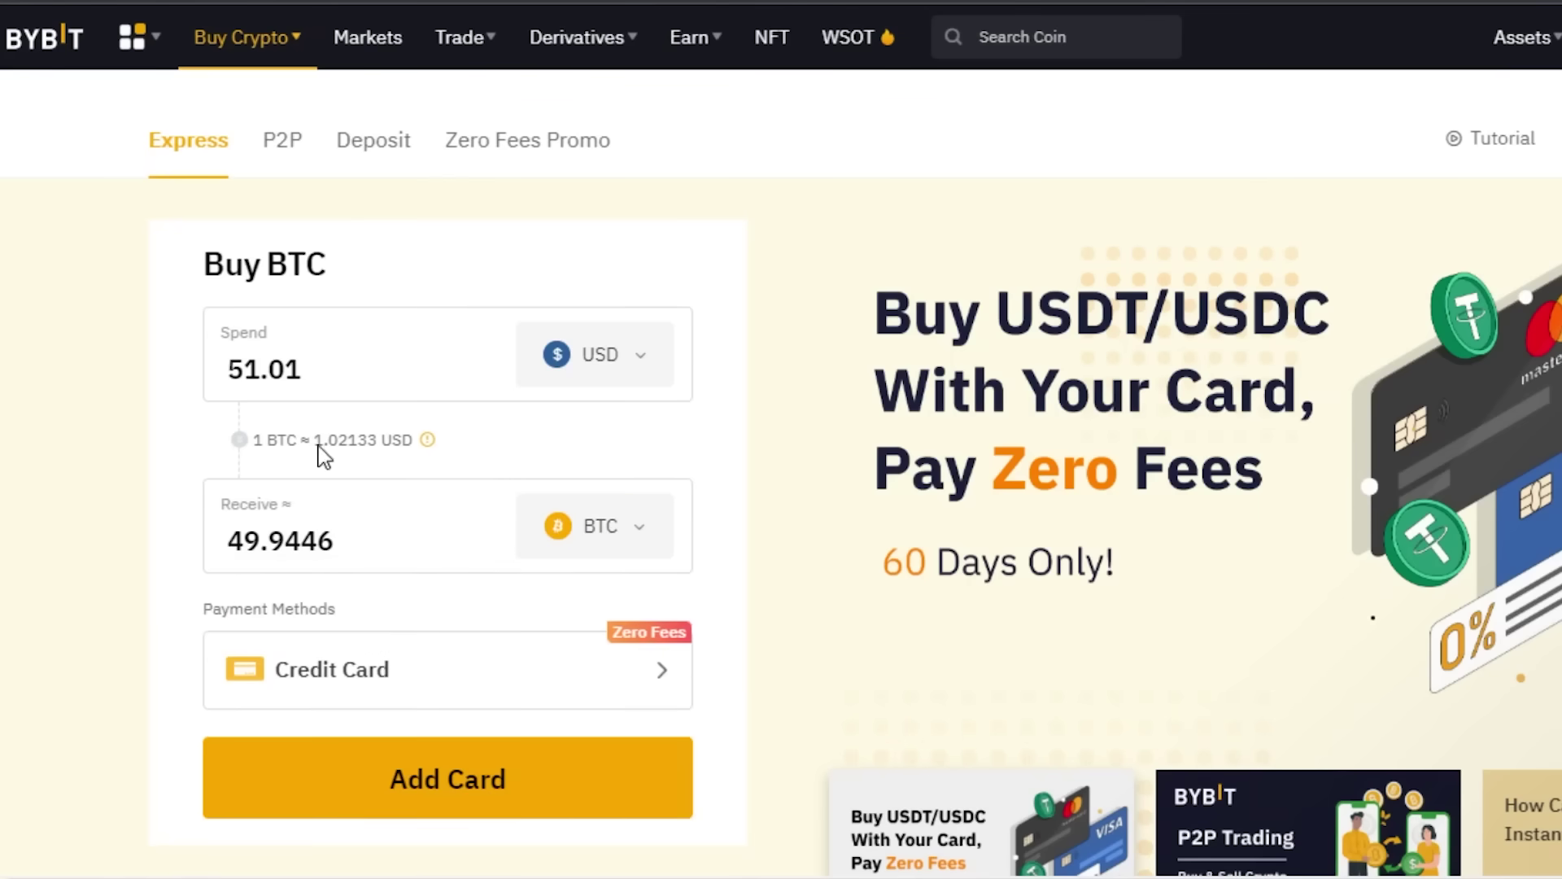
Step: Replace the 51.01 spend with 20000 USD for a 0.67266006 BTC quote via ACH
triple_click(254, 383)
text(200000)
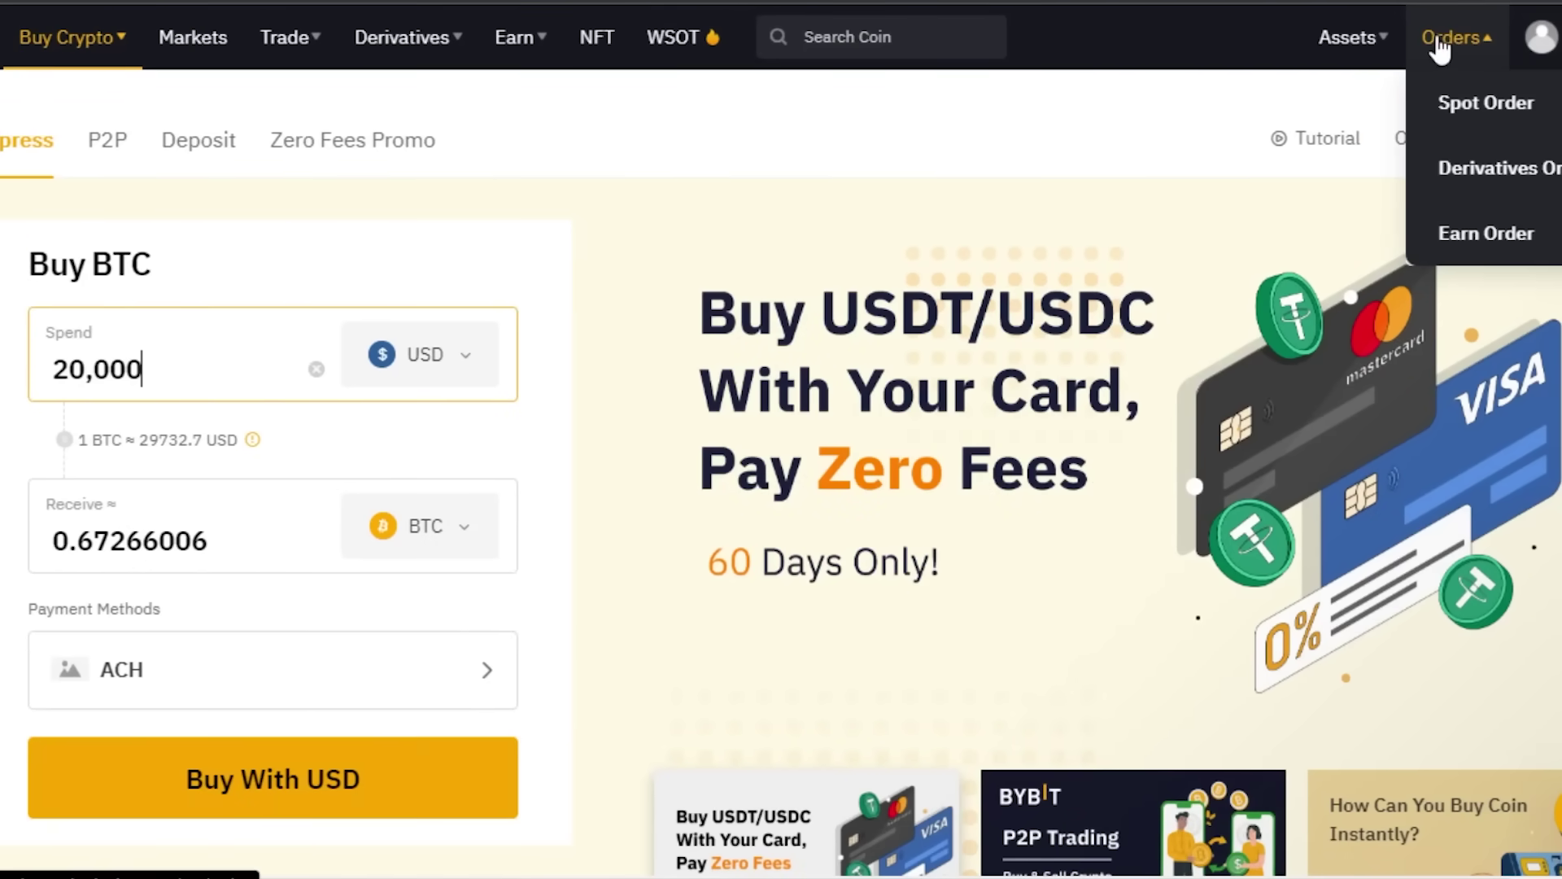
mouse_move(1375, 57)
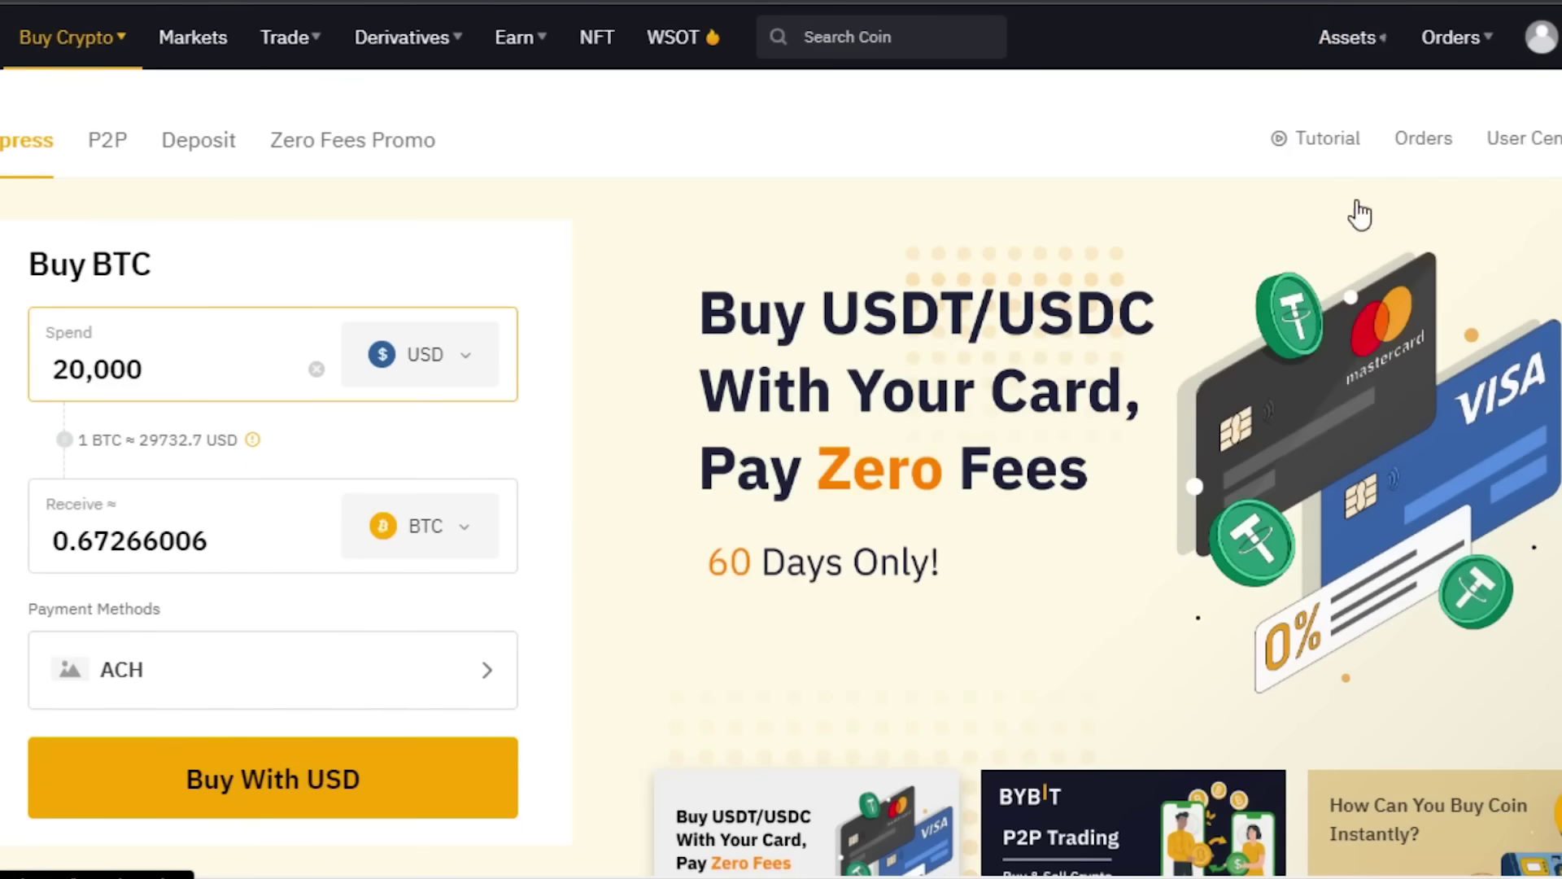
mouse_move(1540, 37)
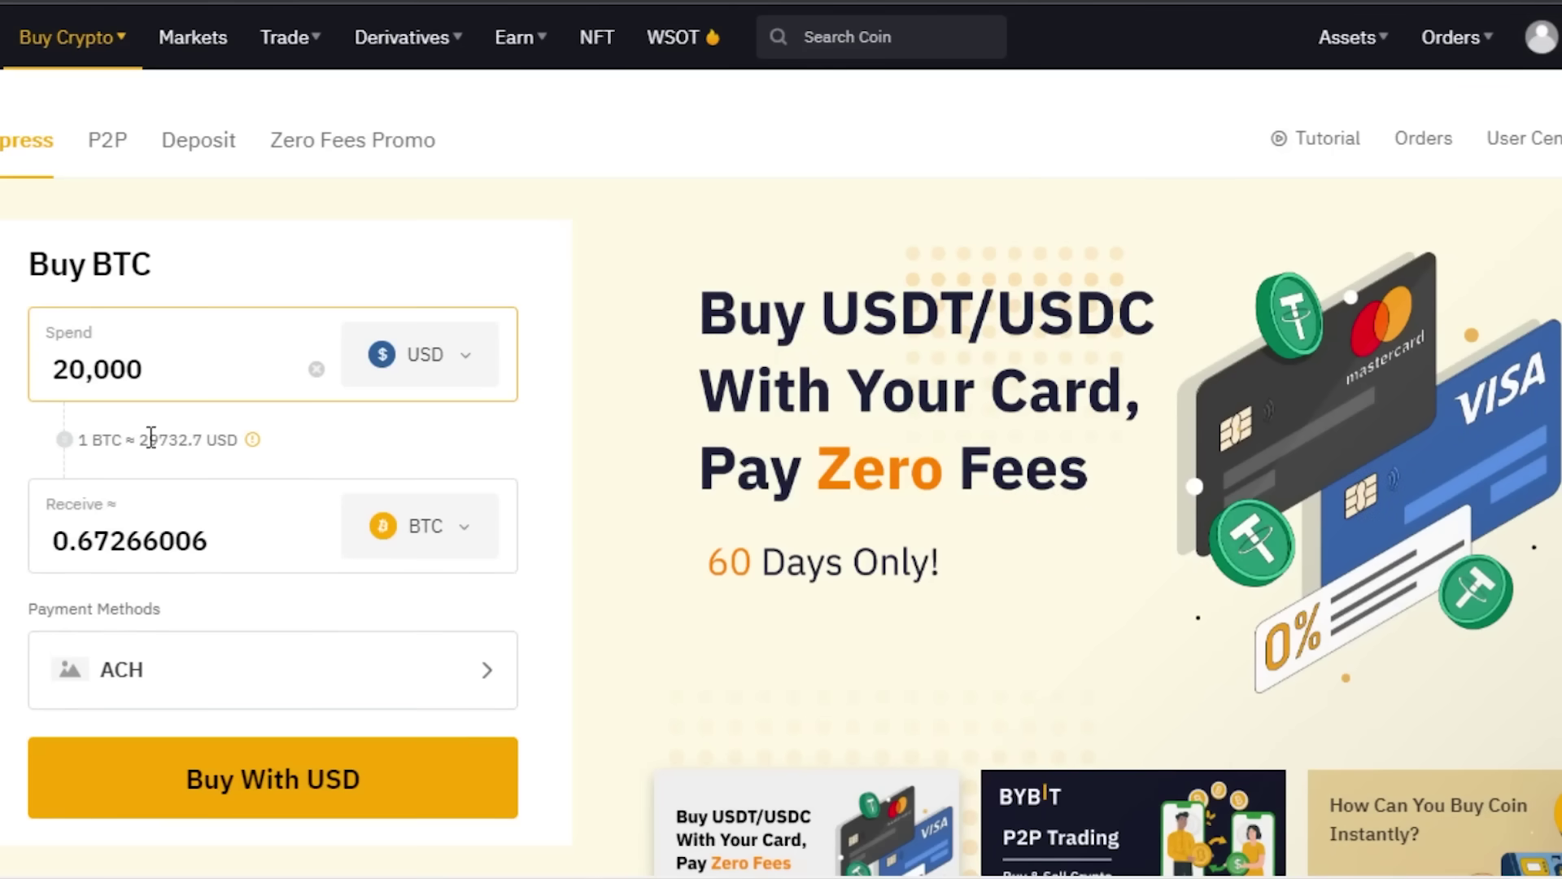
Step: Open P2P, dismiss the merchant reward popup and inspect the first offer's amount and limits
click(105, 158)
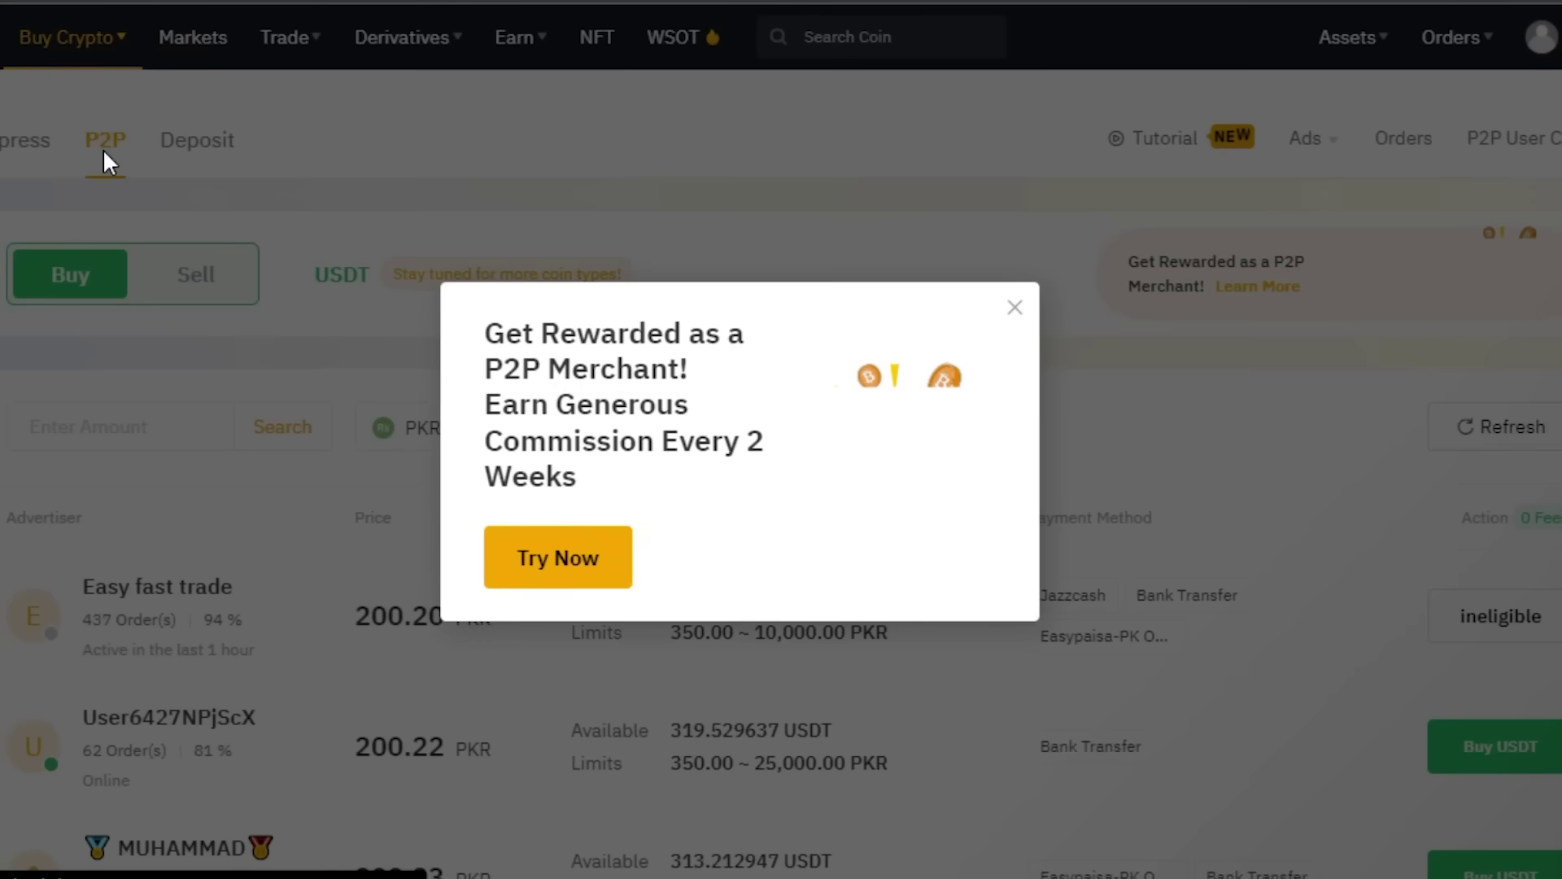
click(1015, 310)
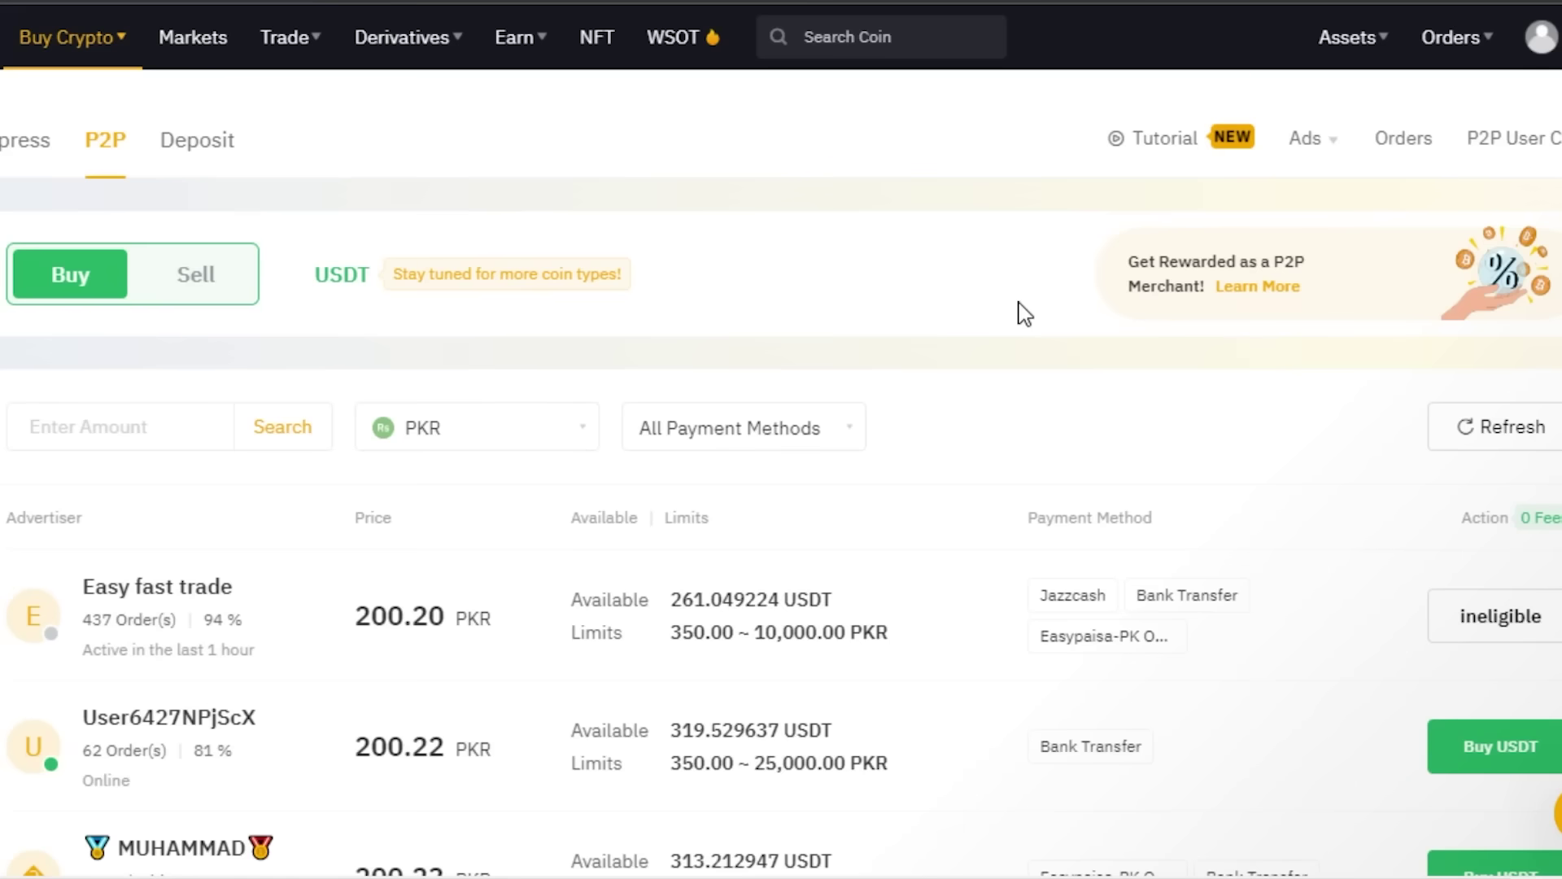
scroll(781, 440, down, 10)
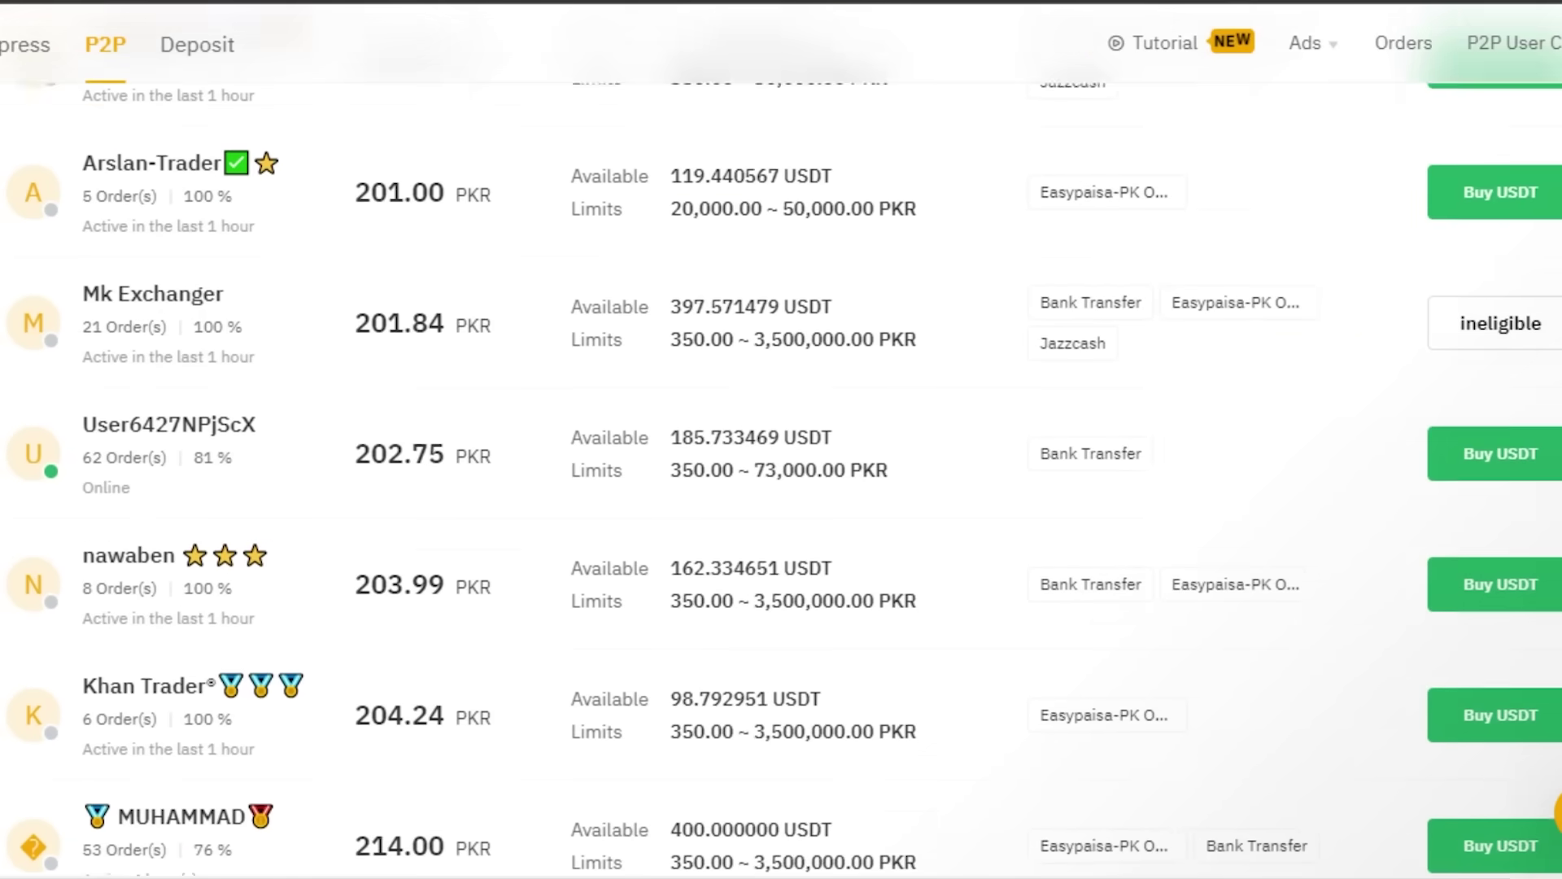
scroll(781, 440, up, 10)
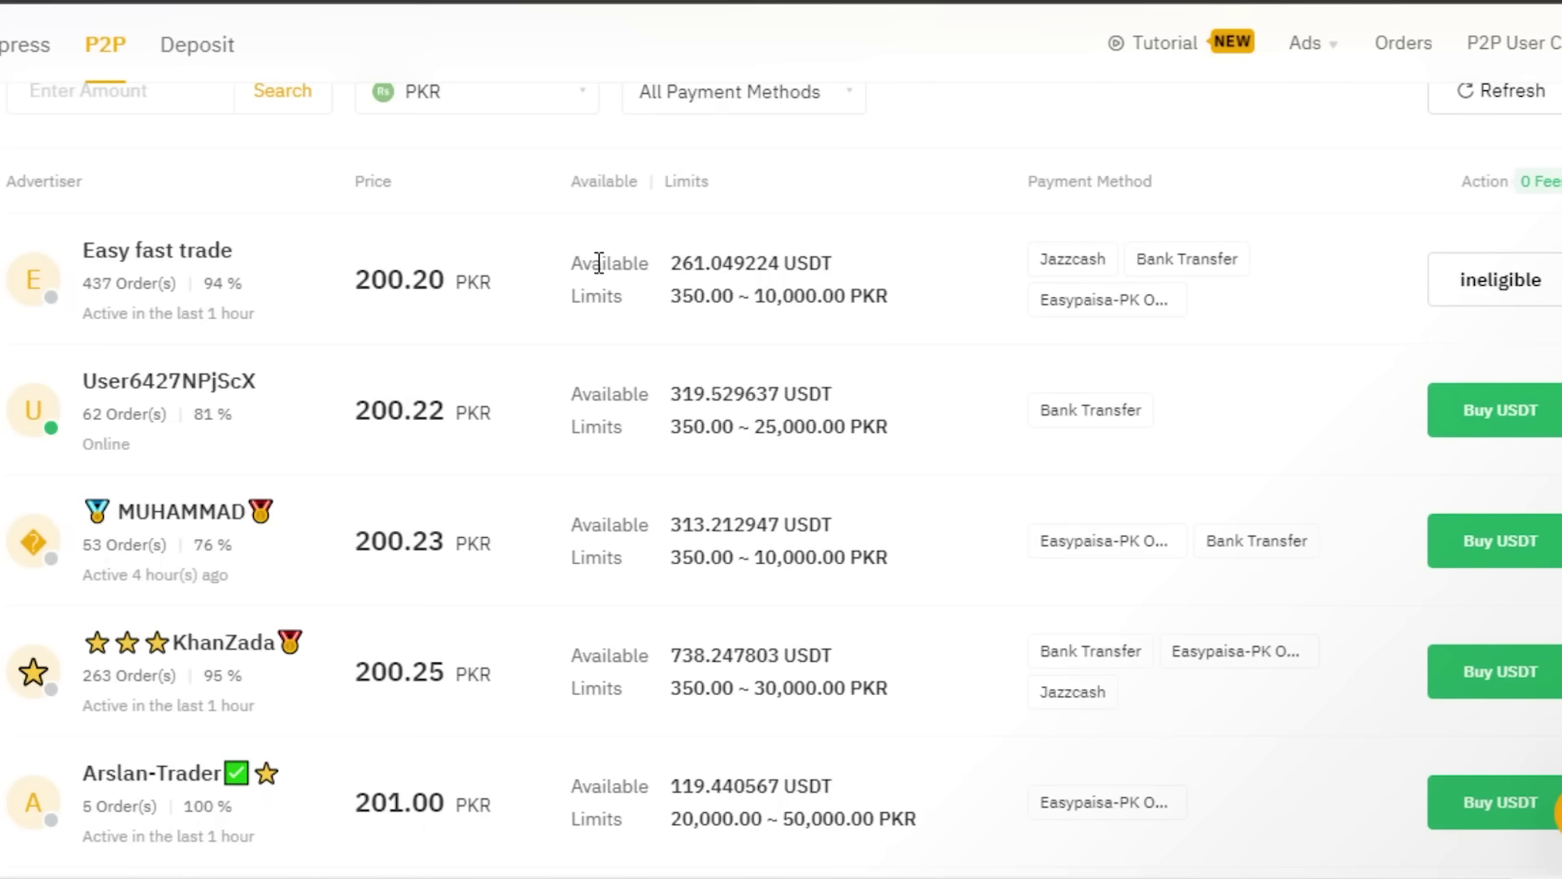
drag(598, 262, 859, 262)
click(859, 262)
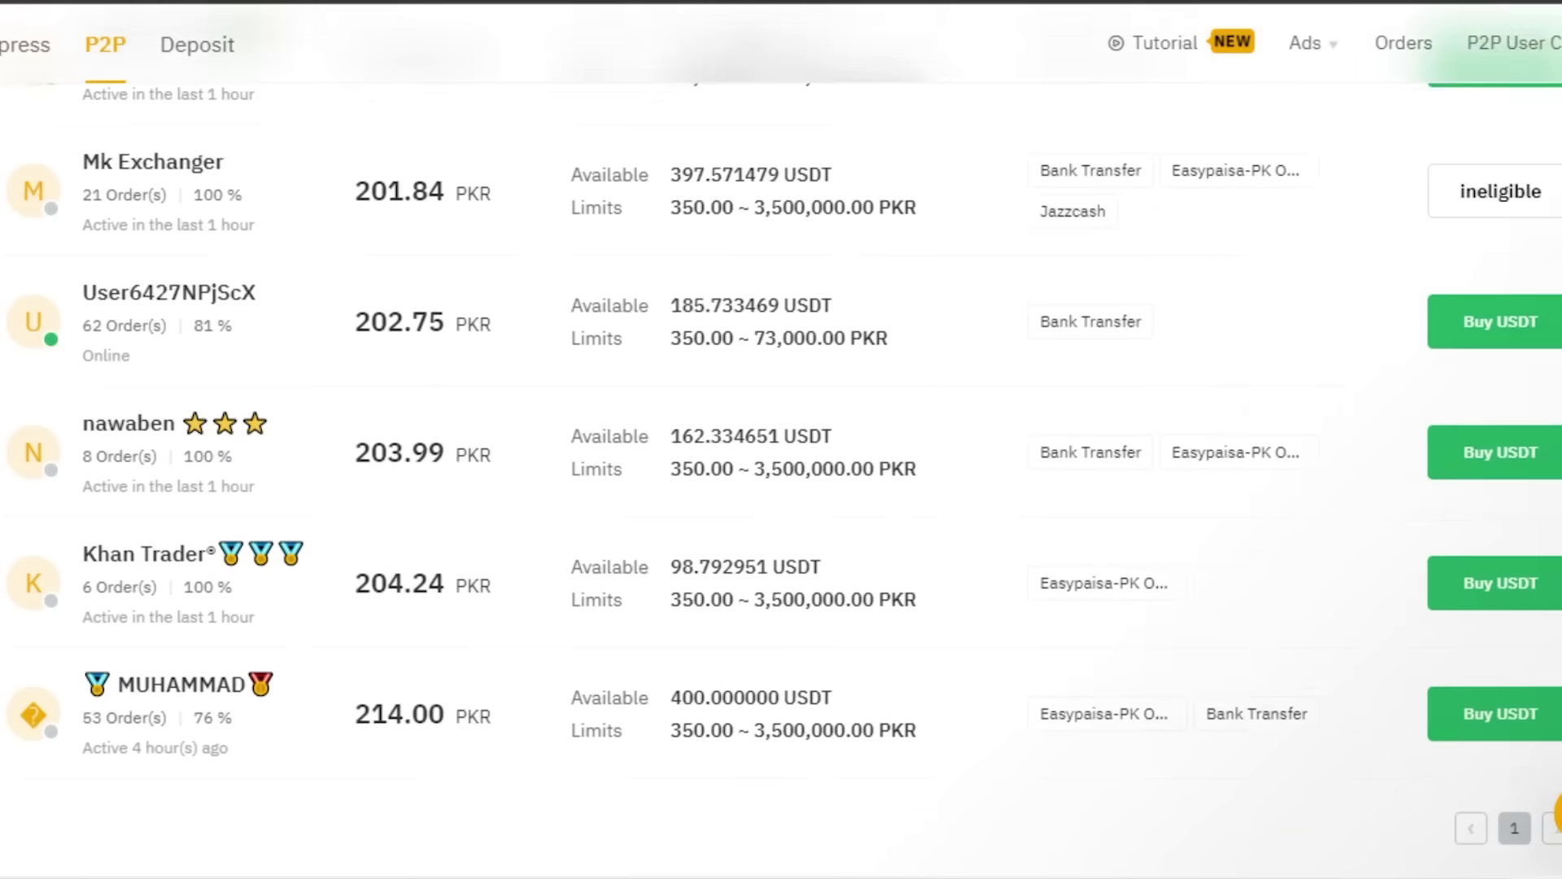
Step: Scroll through the USDT offers priced from 201.00 to 214.00 PKR
scroll(781, 439, down, 3)
scroll(781, 440, down, 4)
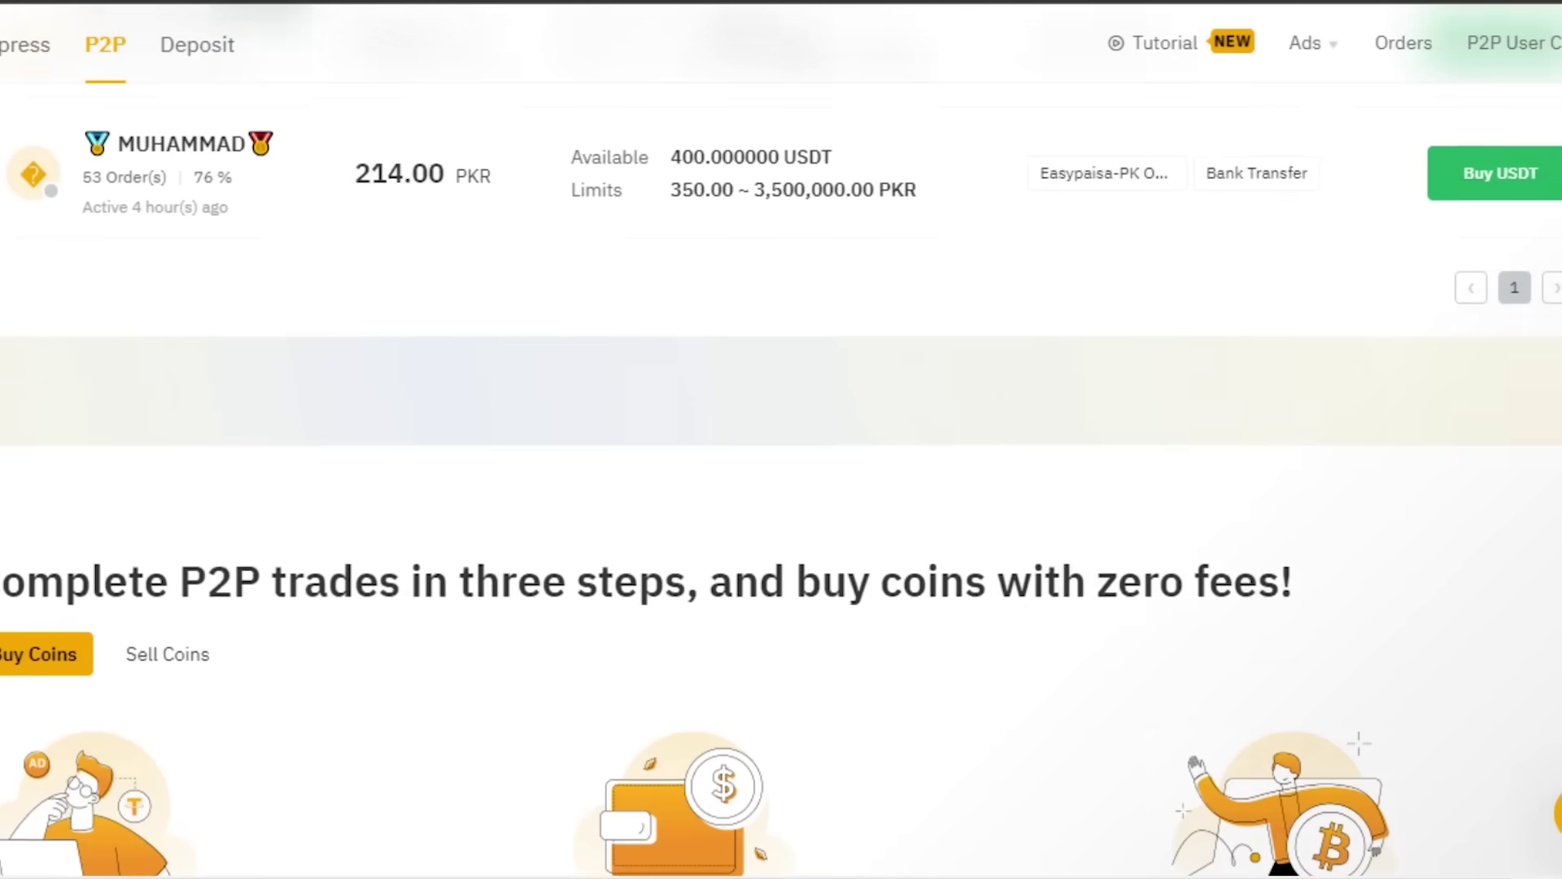
scroll(781, 439, up, 15)
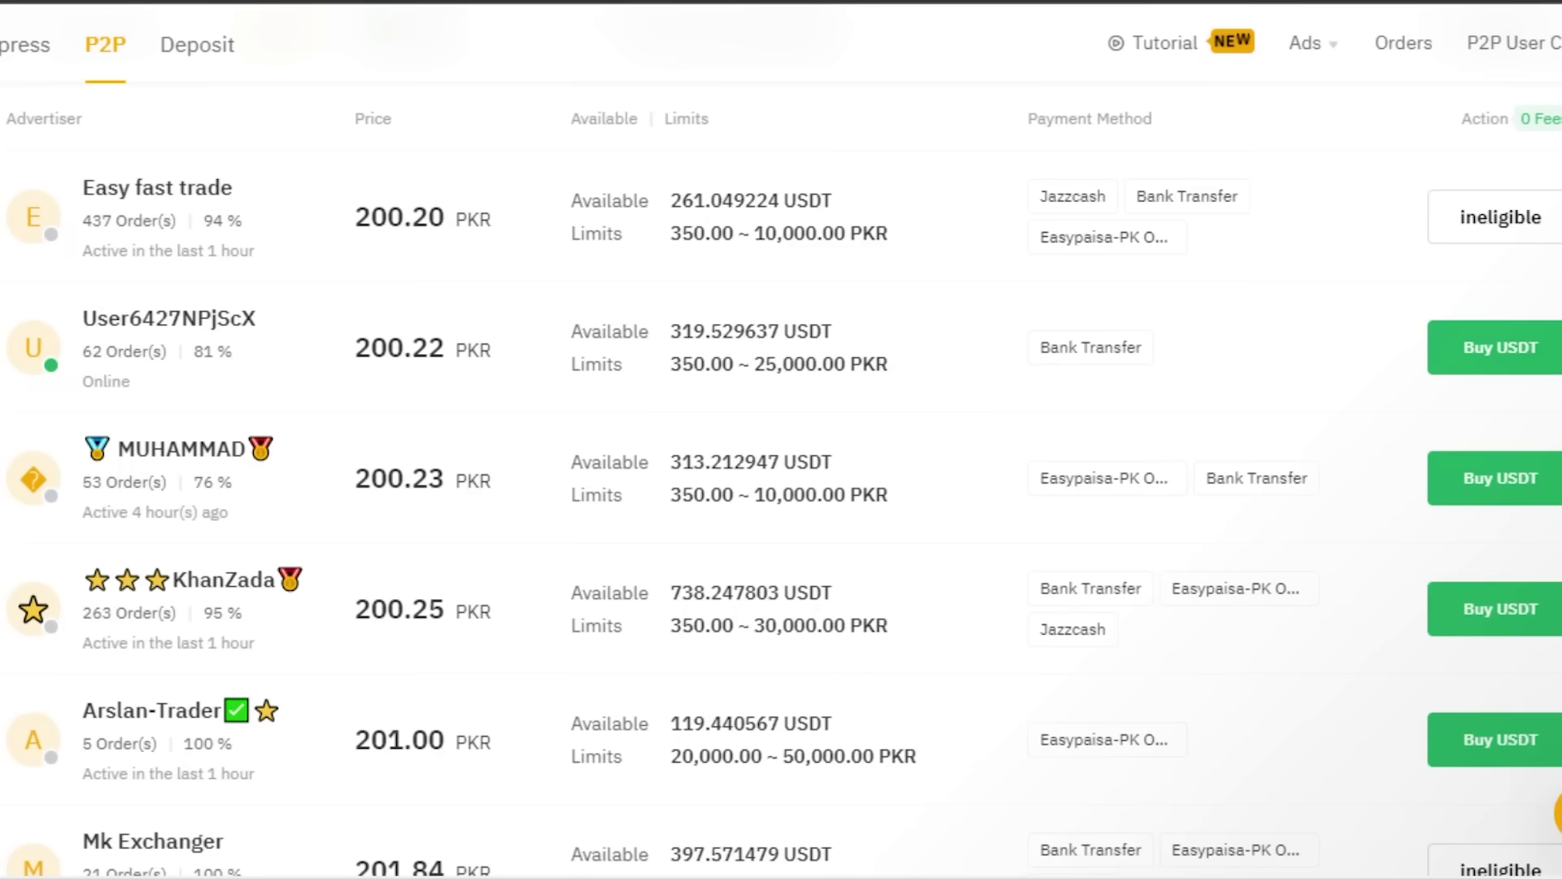
scroll(781, 439, down, 15)
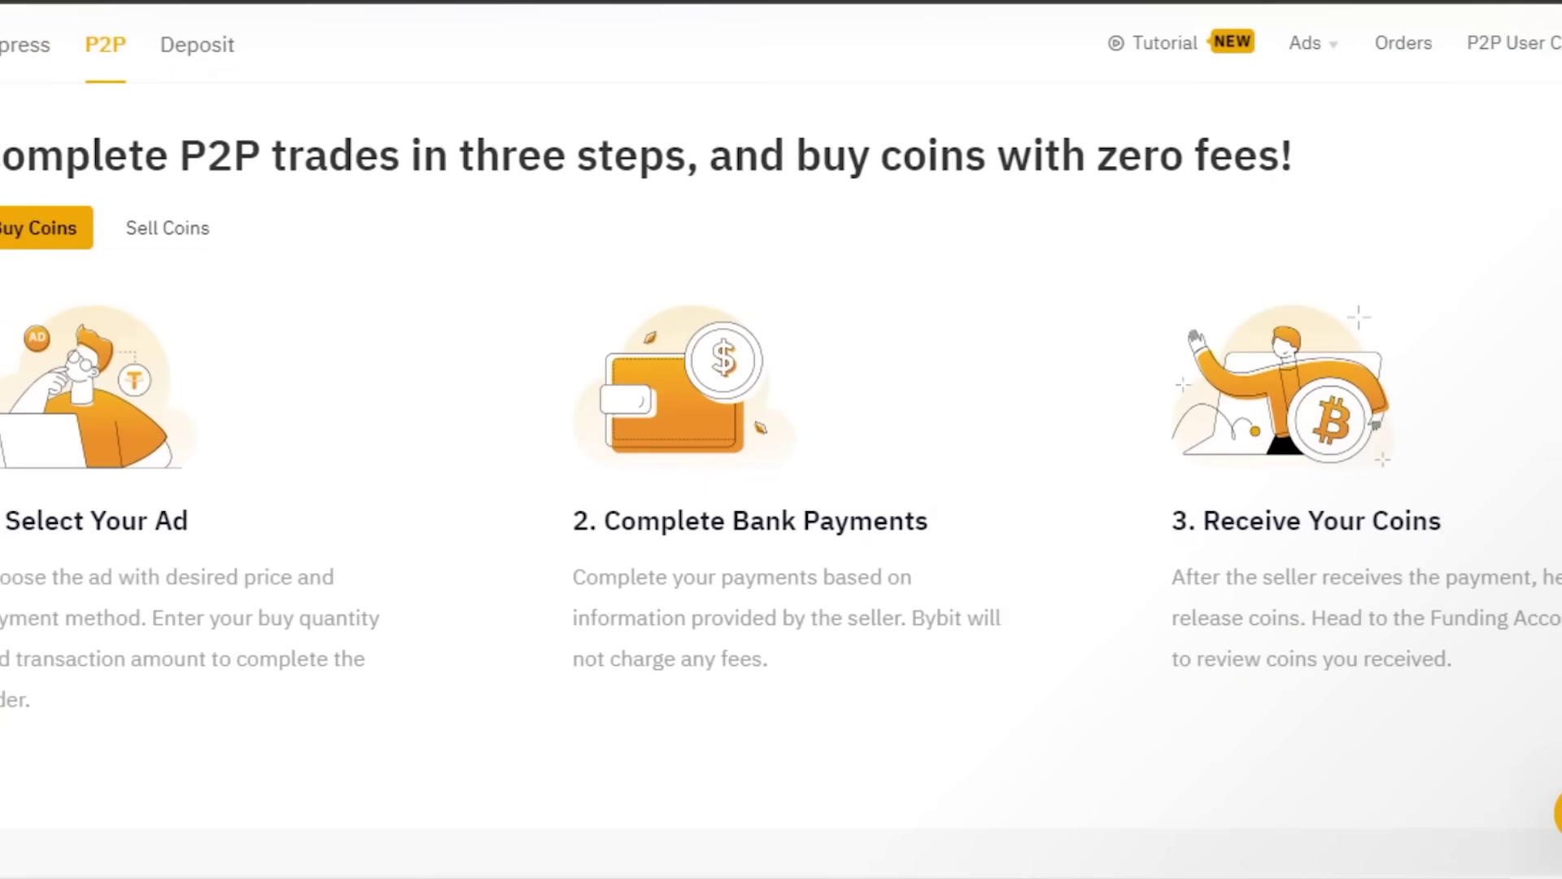
scroll(781, 439, up, 10)
scroll(514, 376, down, 5)
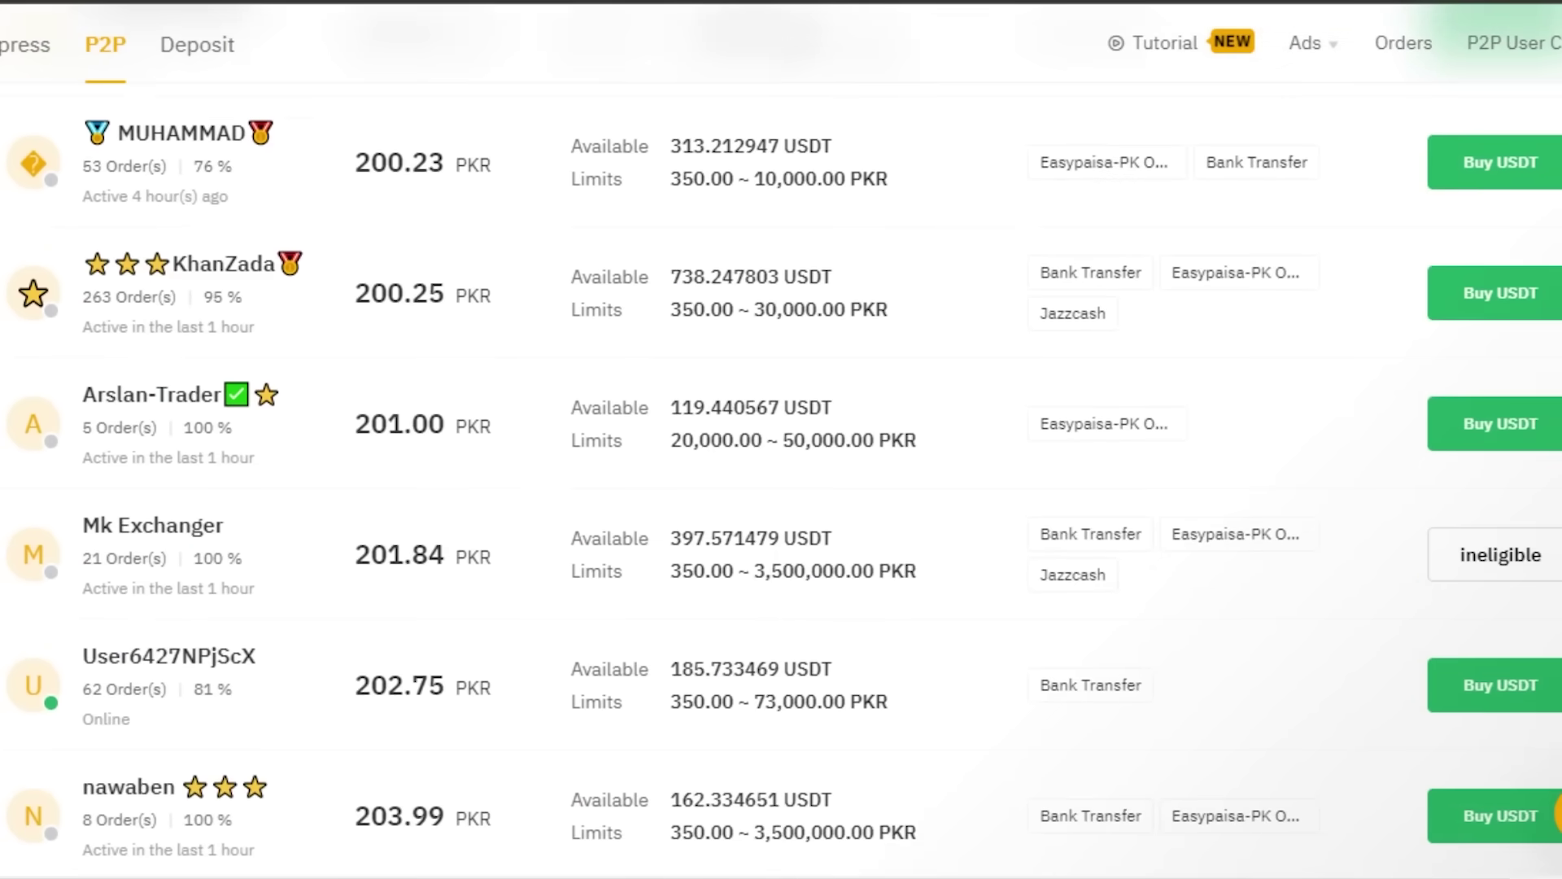
scroll(514, 376, up, 1)
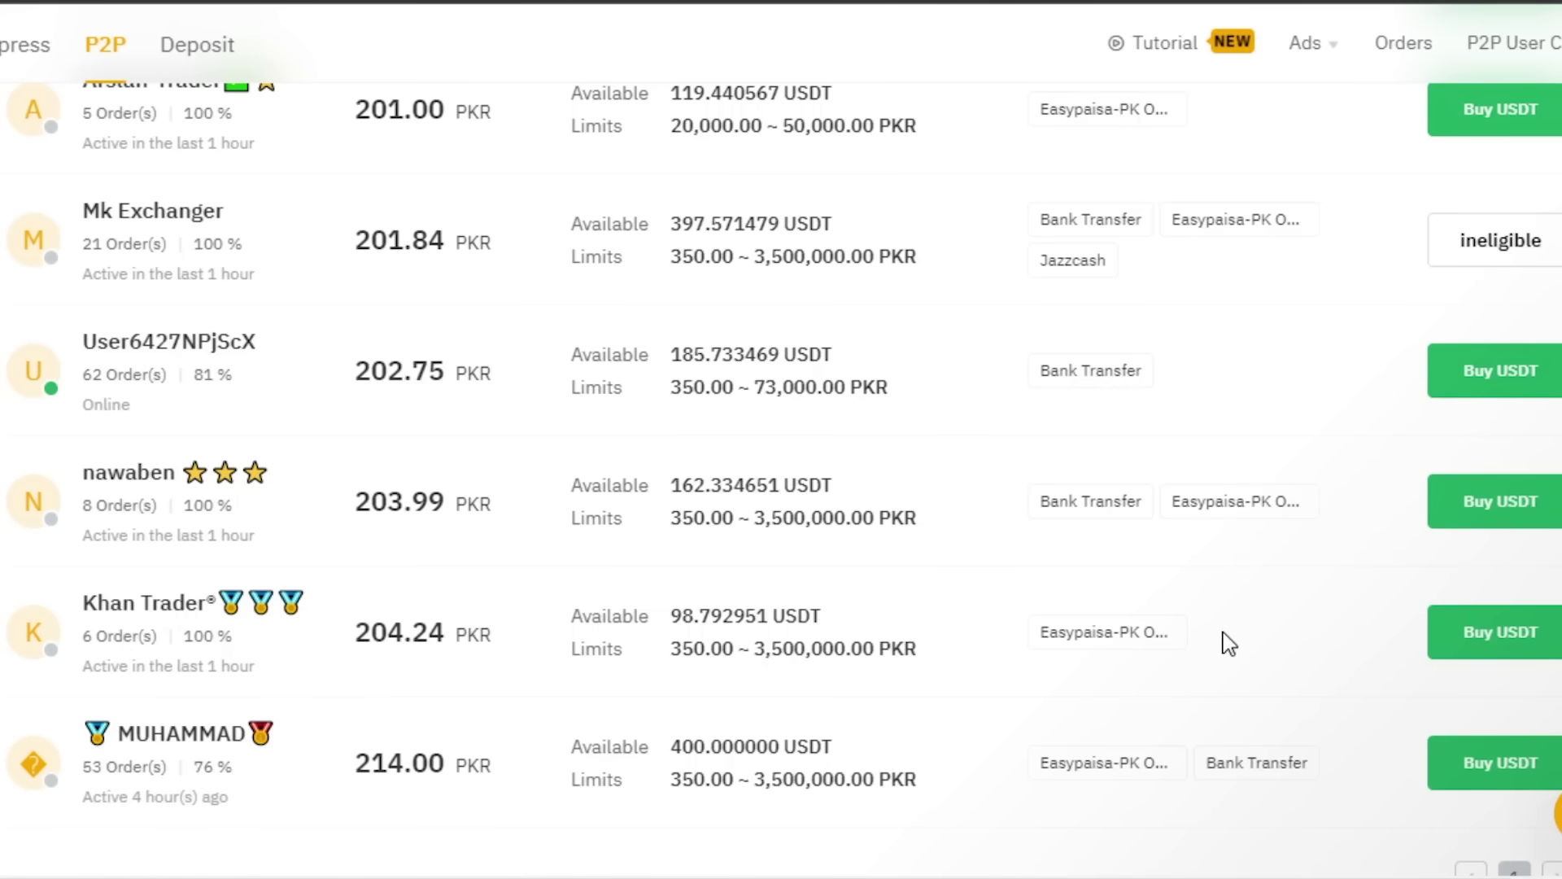
Step: Open Deposit, close the How to Buy Crypto popup and choose ETH as the coin
click(197, 45)
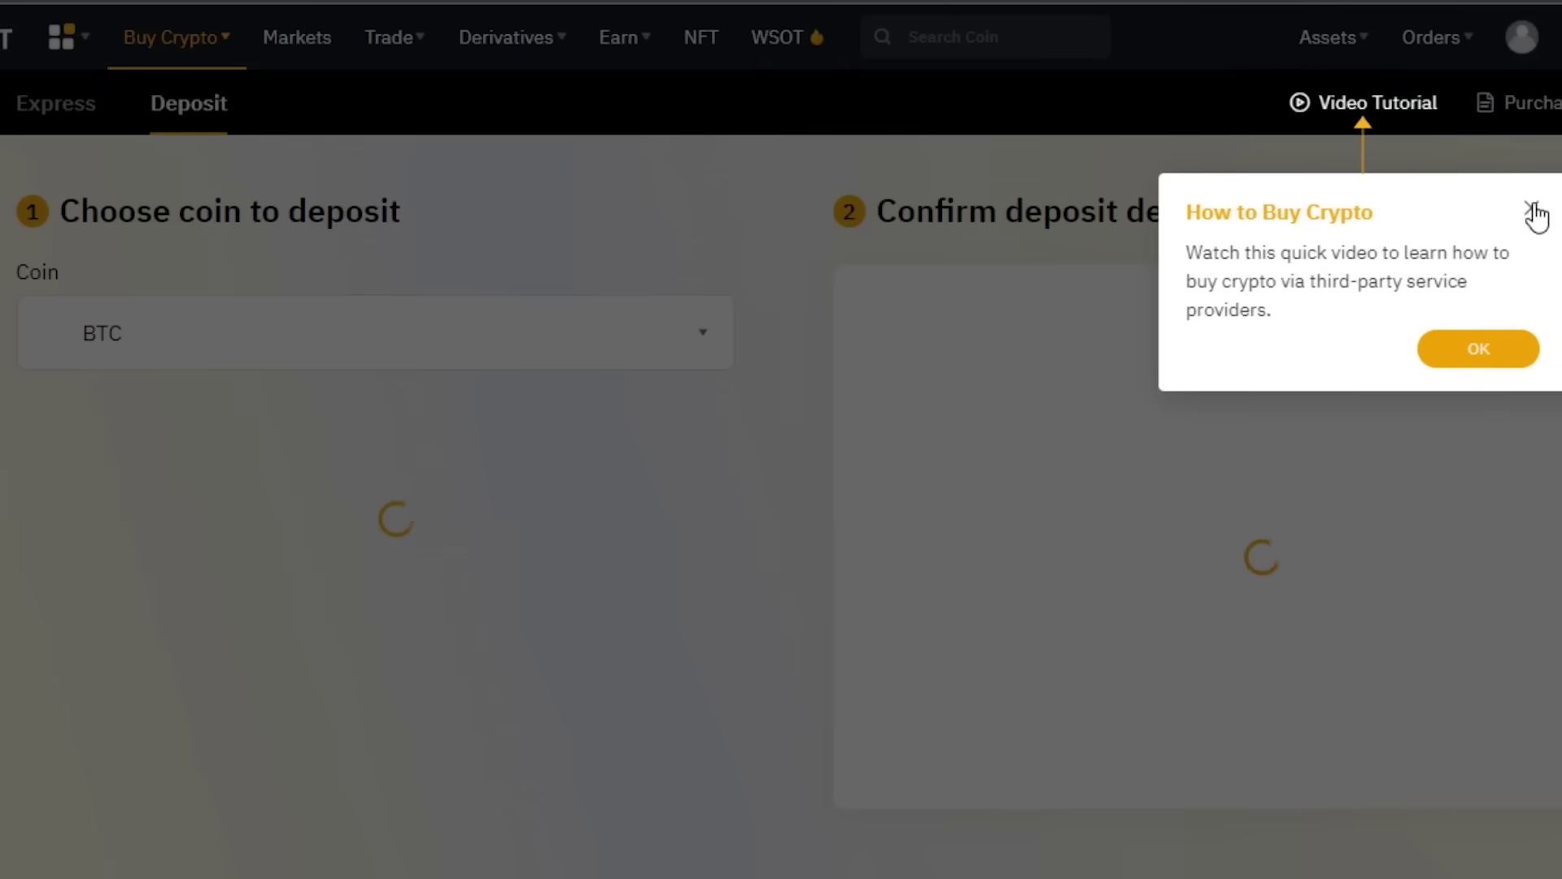
click(1534, 213)
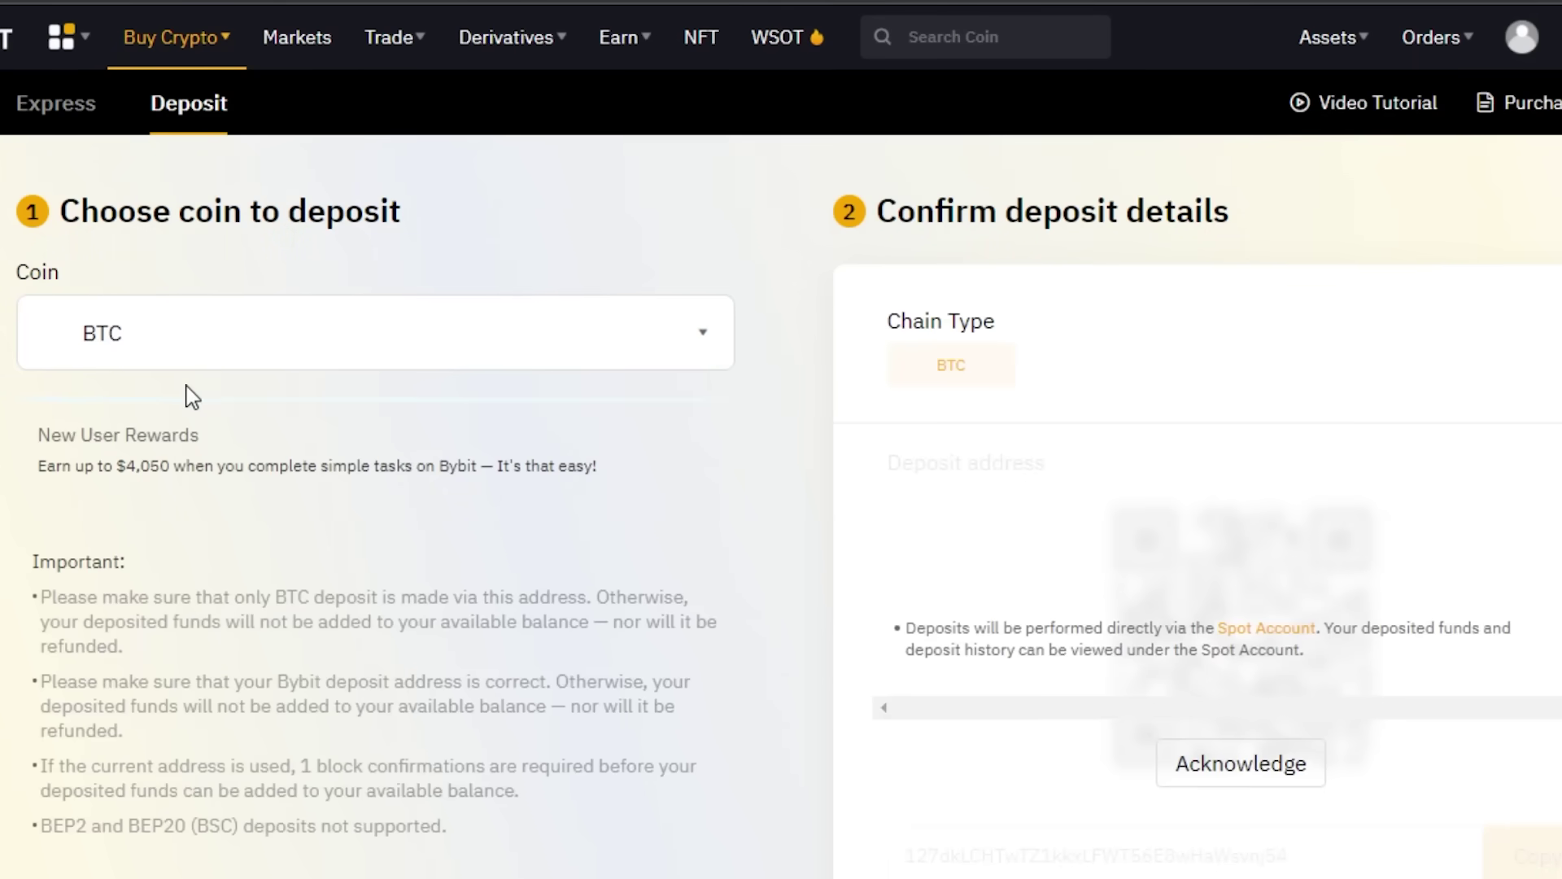
click(268, 348)
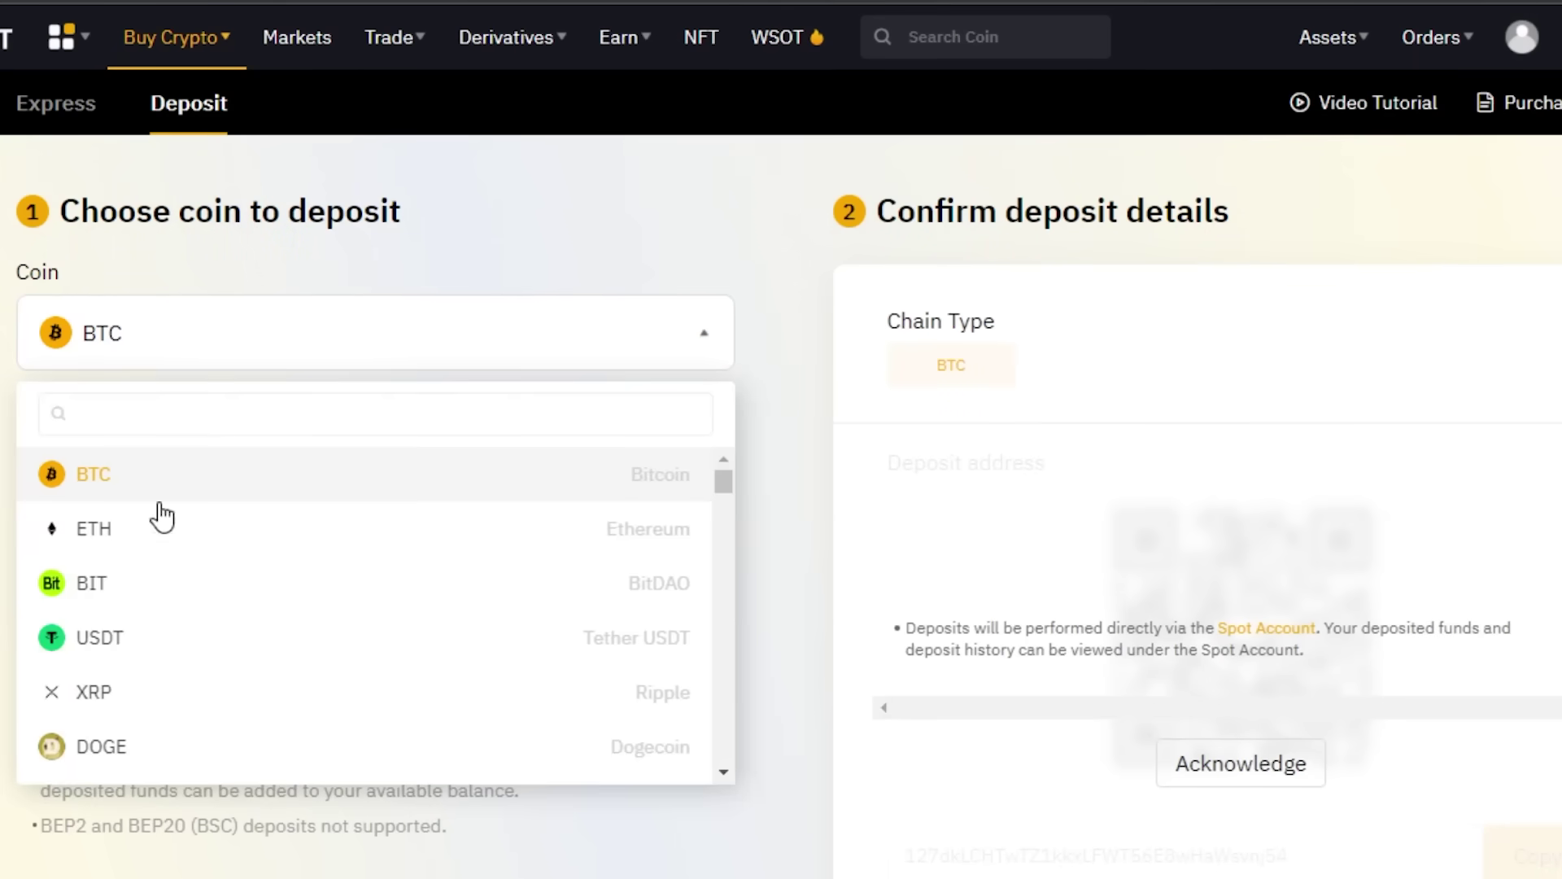
click(128, 541)
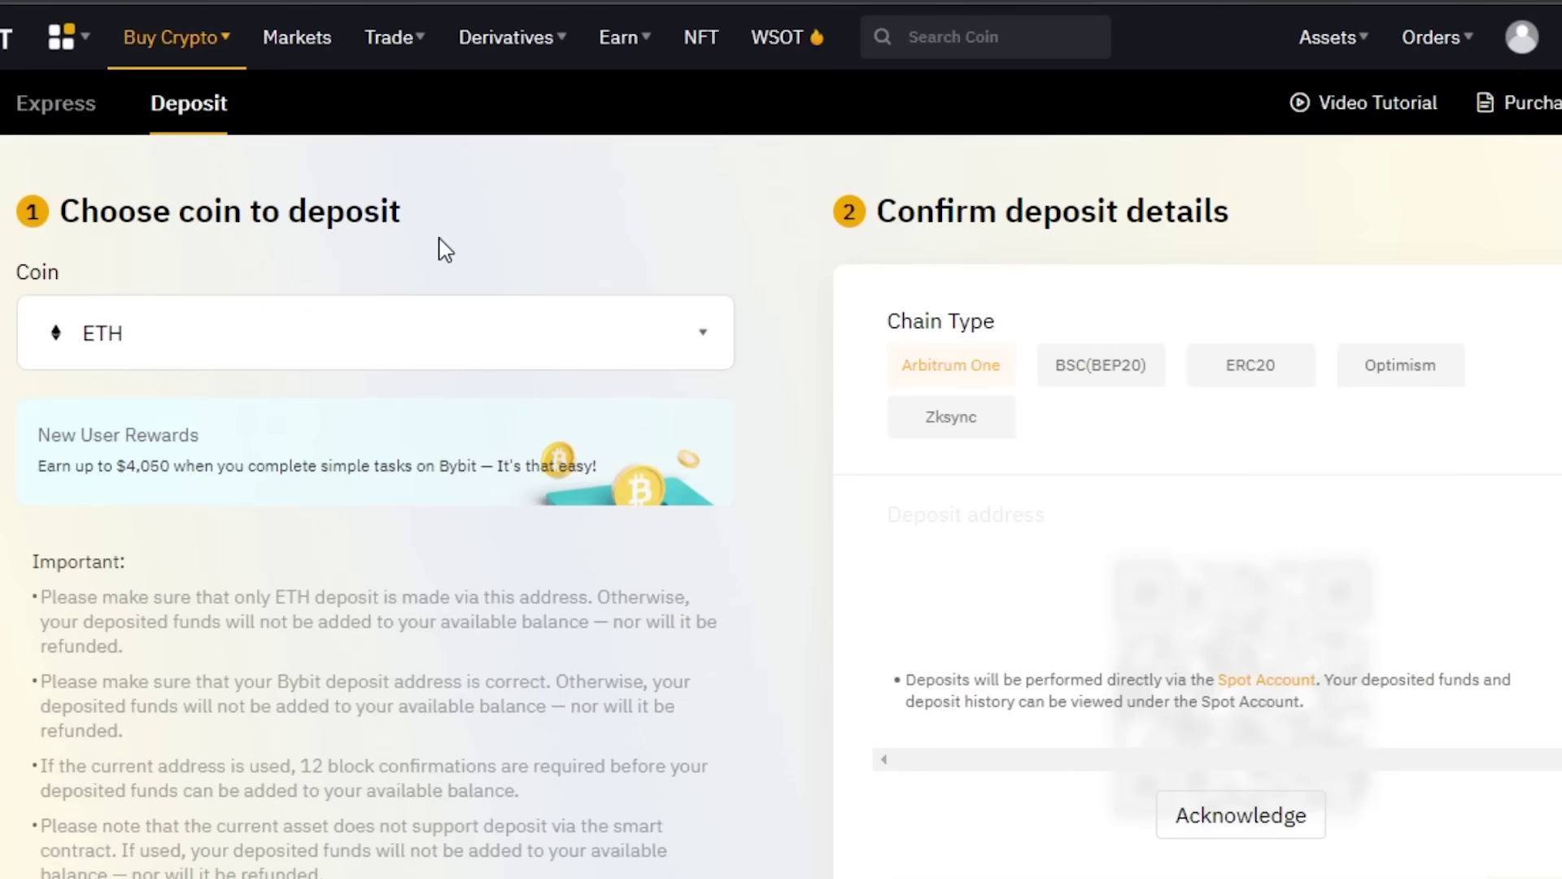
mouse_move(215, 61)
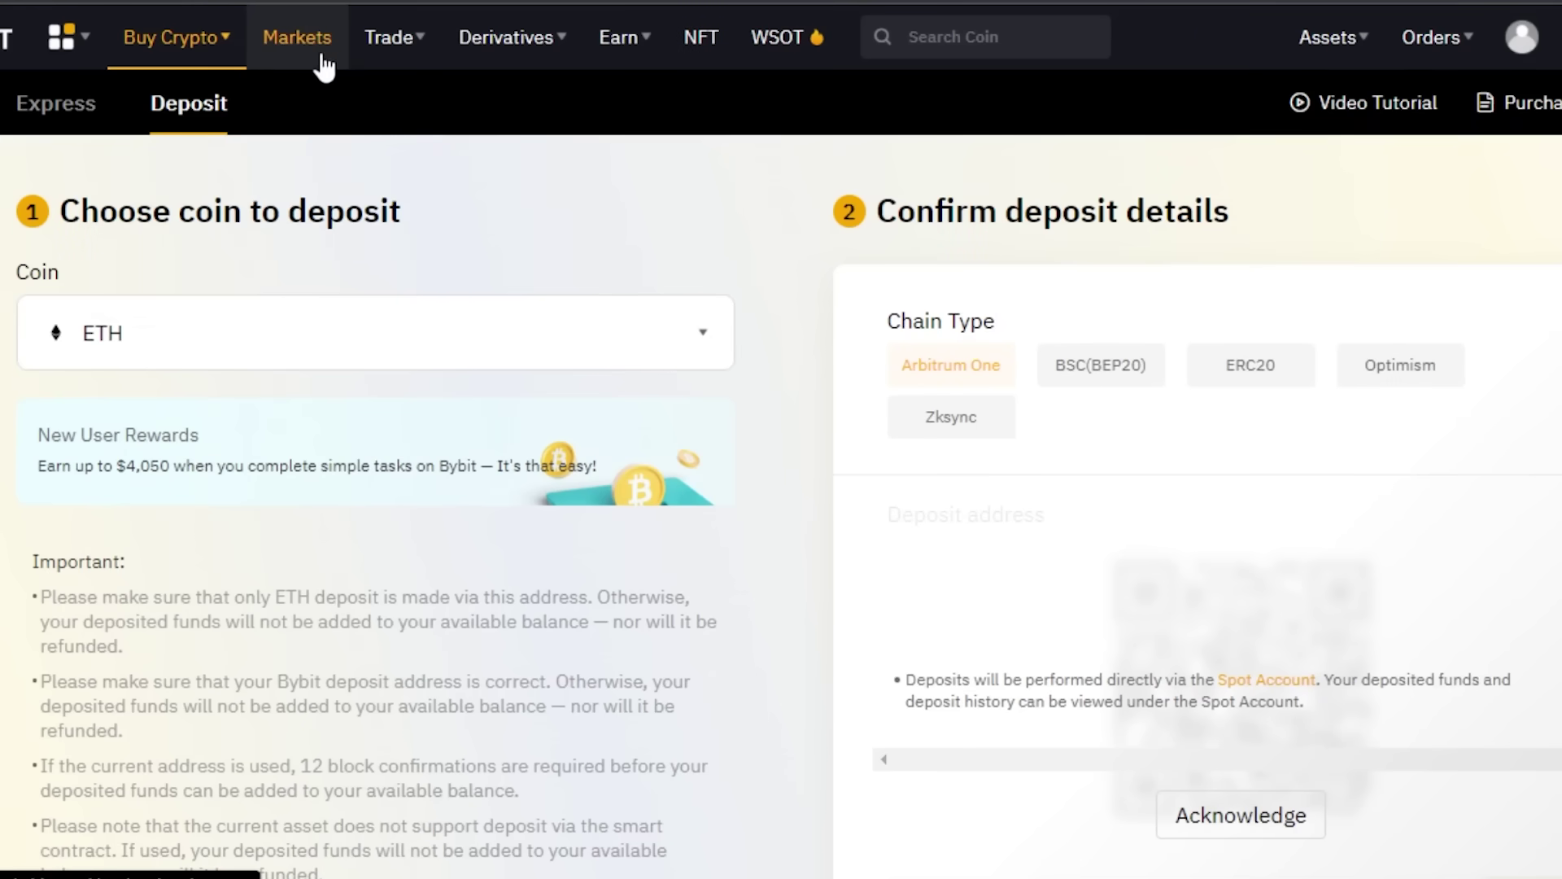
mouse_move(409, 63)
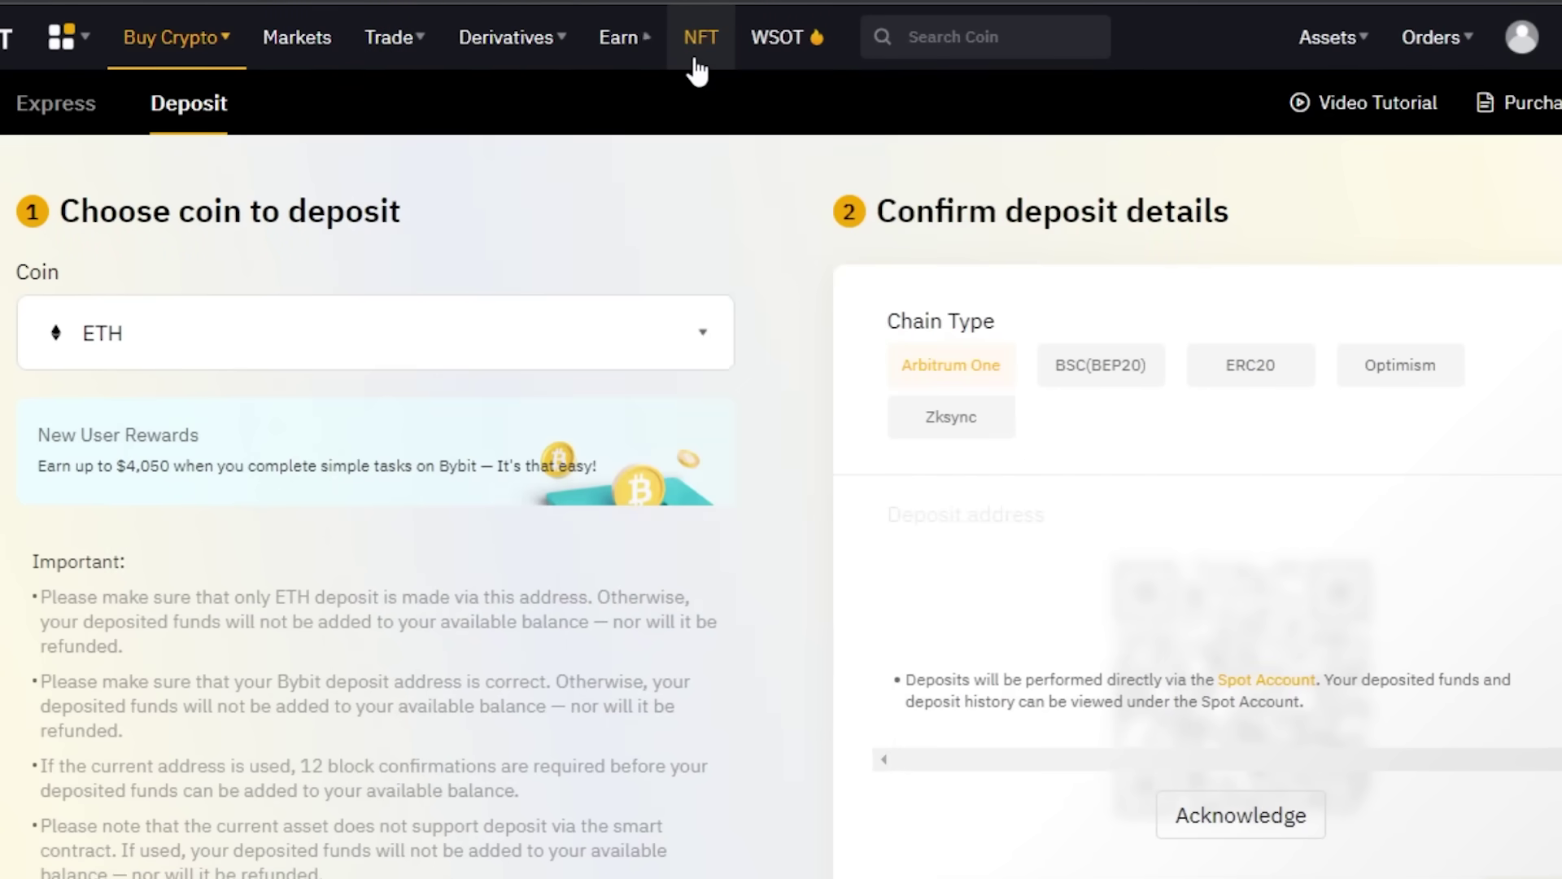
mouse_move(62, 64)
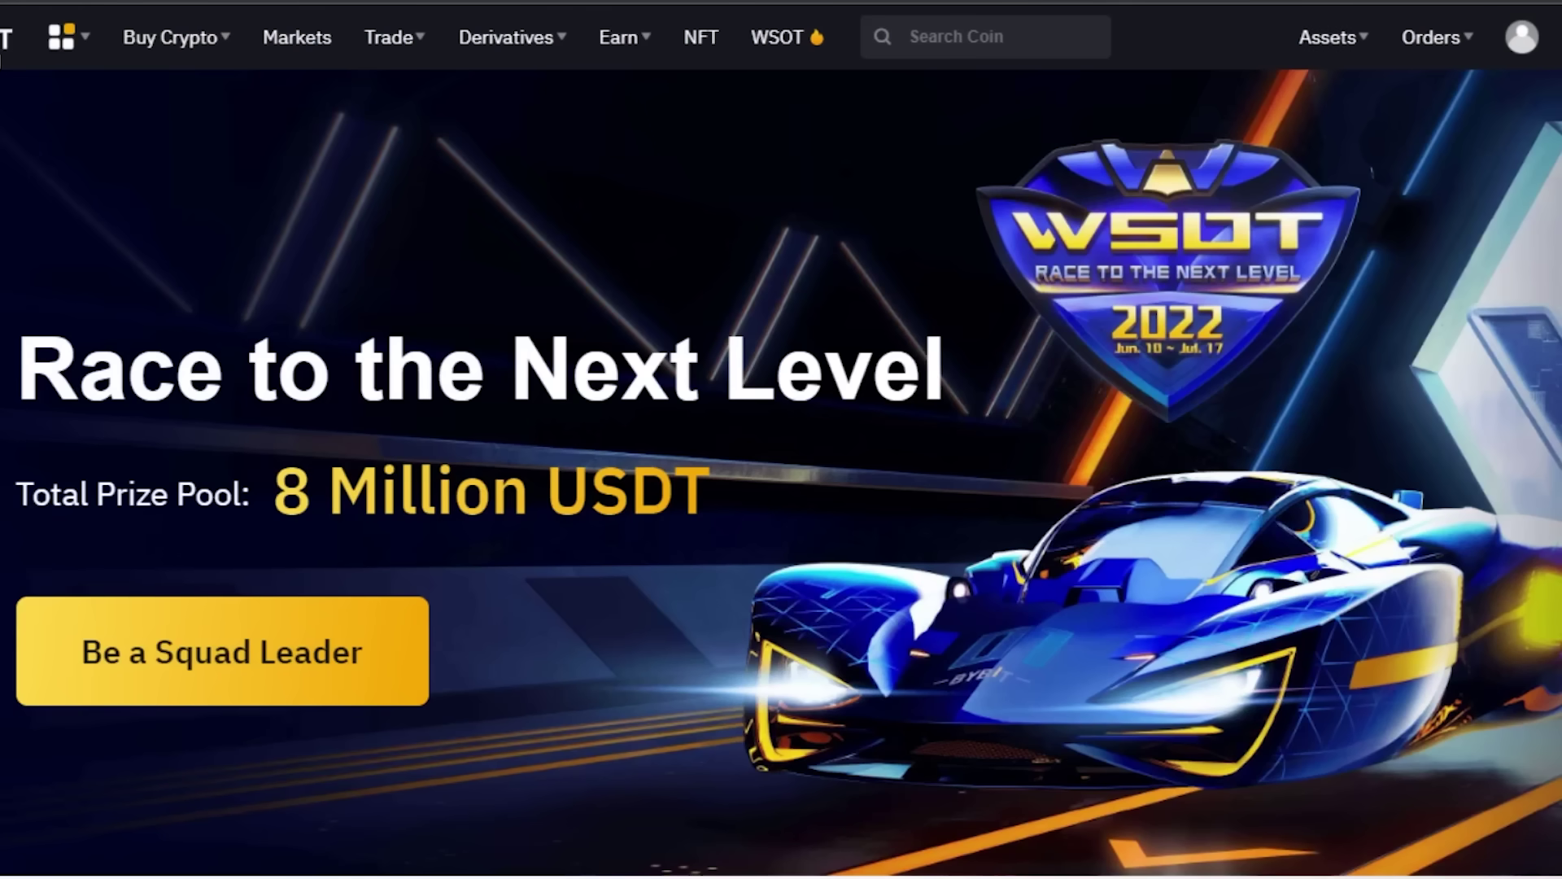
Step: Scroll up and down through the homepage's Race to the Next Level banner and product cards
scroll(781, 471, down, 20)
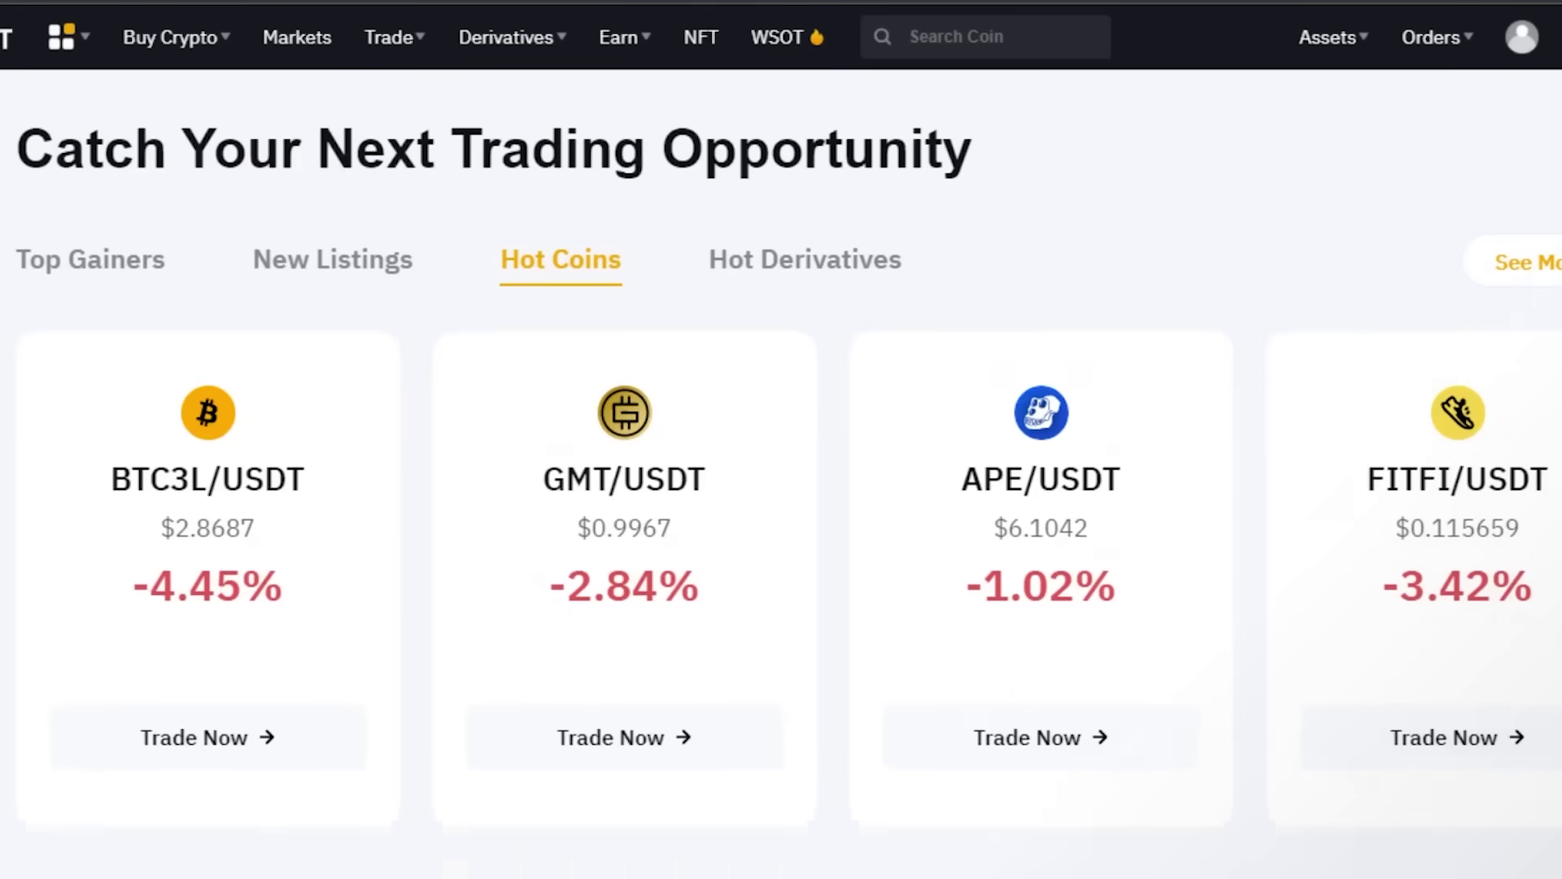
scroll(781, 472, down, 20)
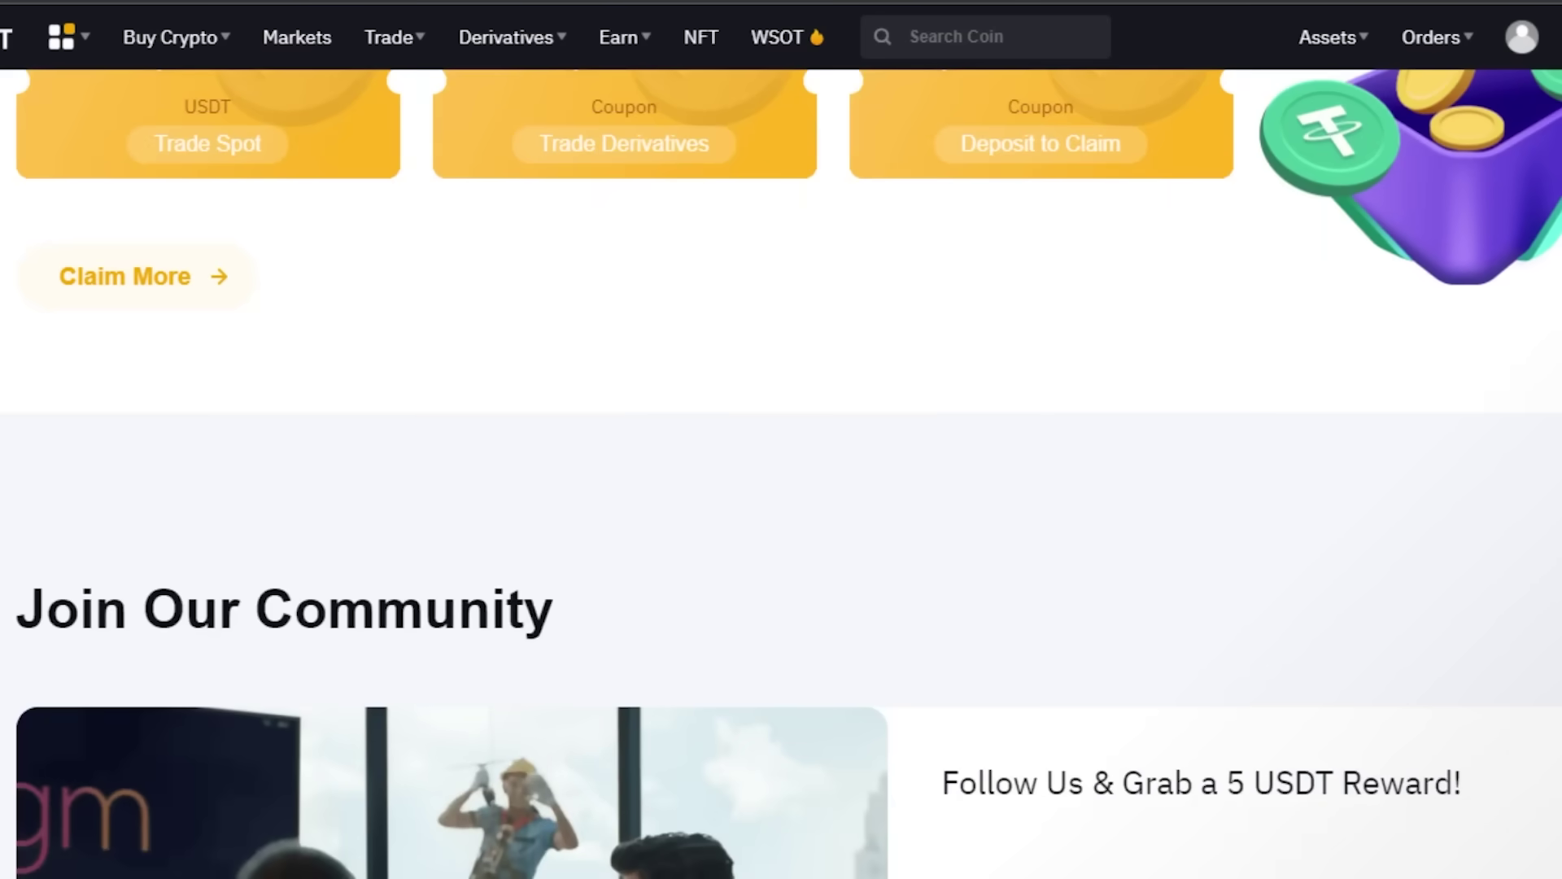
scroll(781, 472, up, 9)
scroll(781, 471, up, 10)
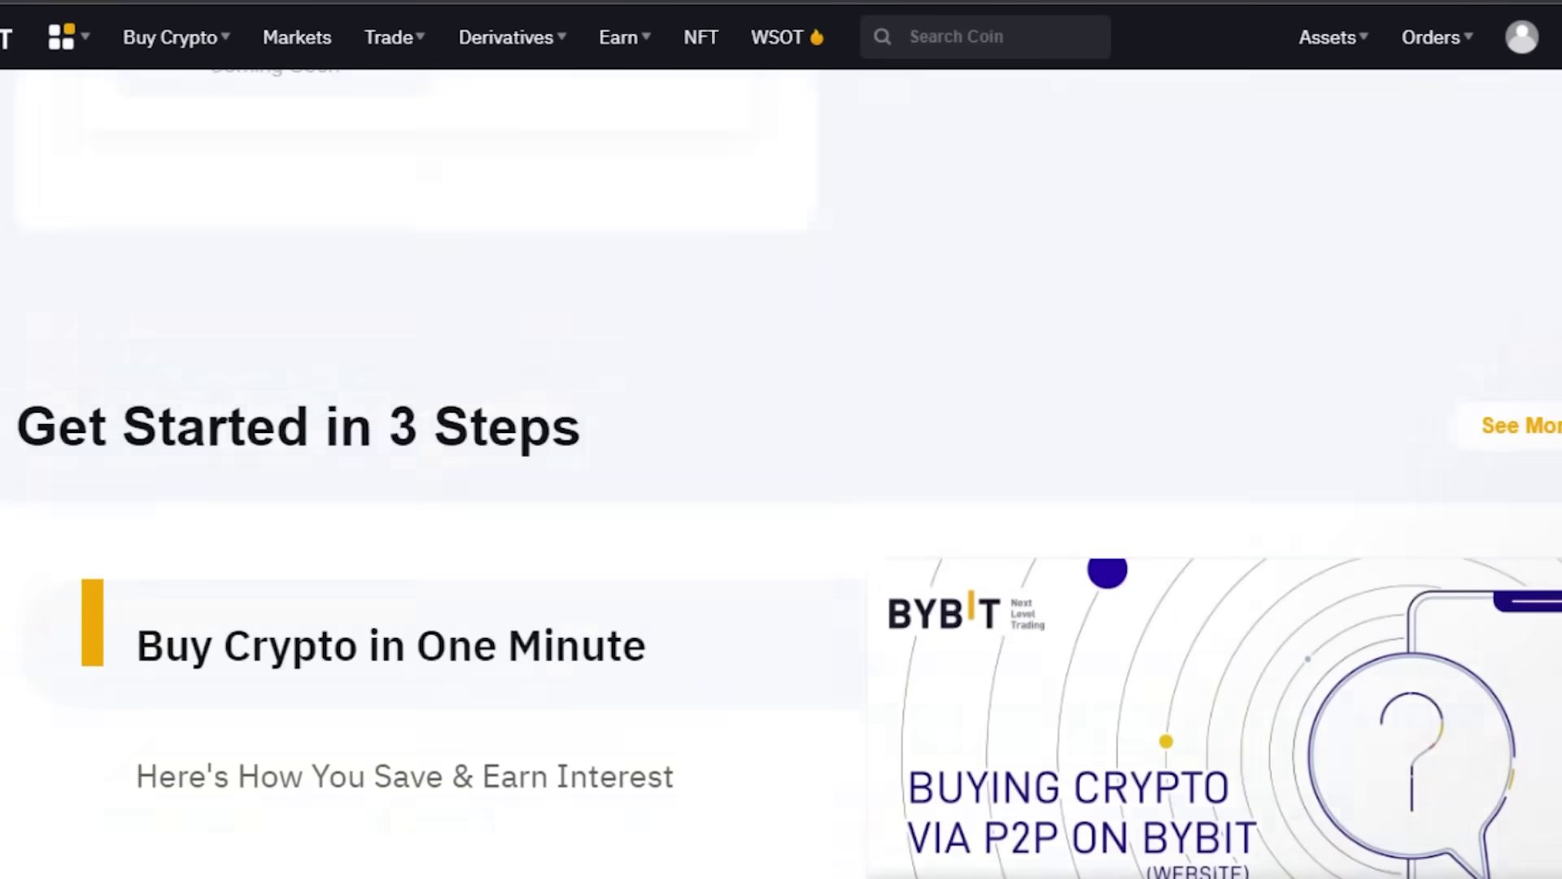
scroll(781, 472, up, 8)
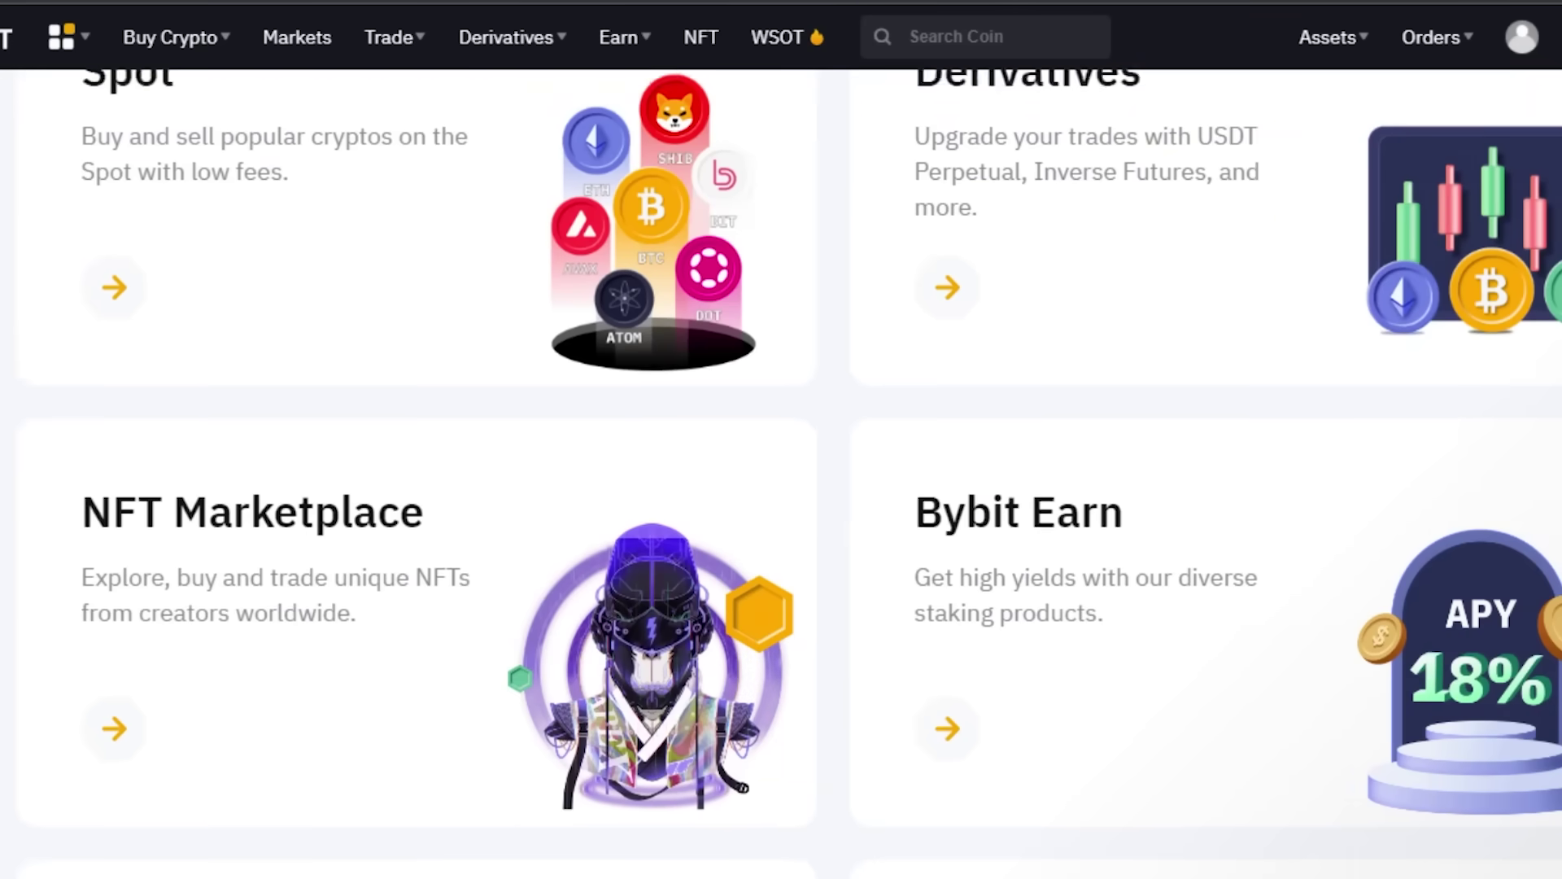
scroll(781, 472, down, 7)
scroll(781, 472, down, 15)
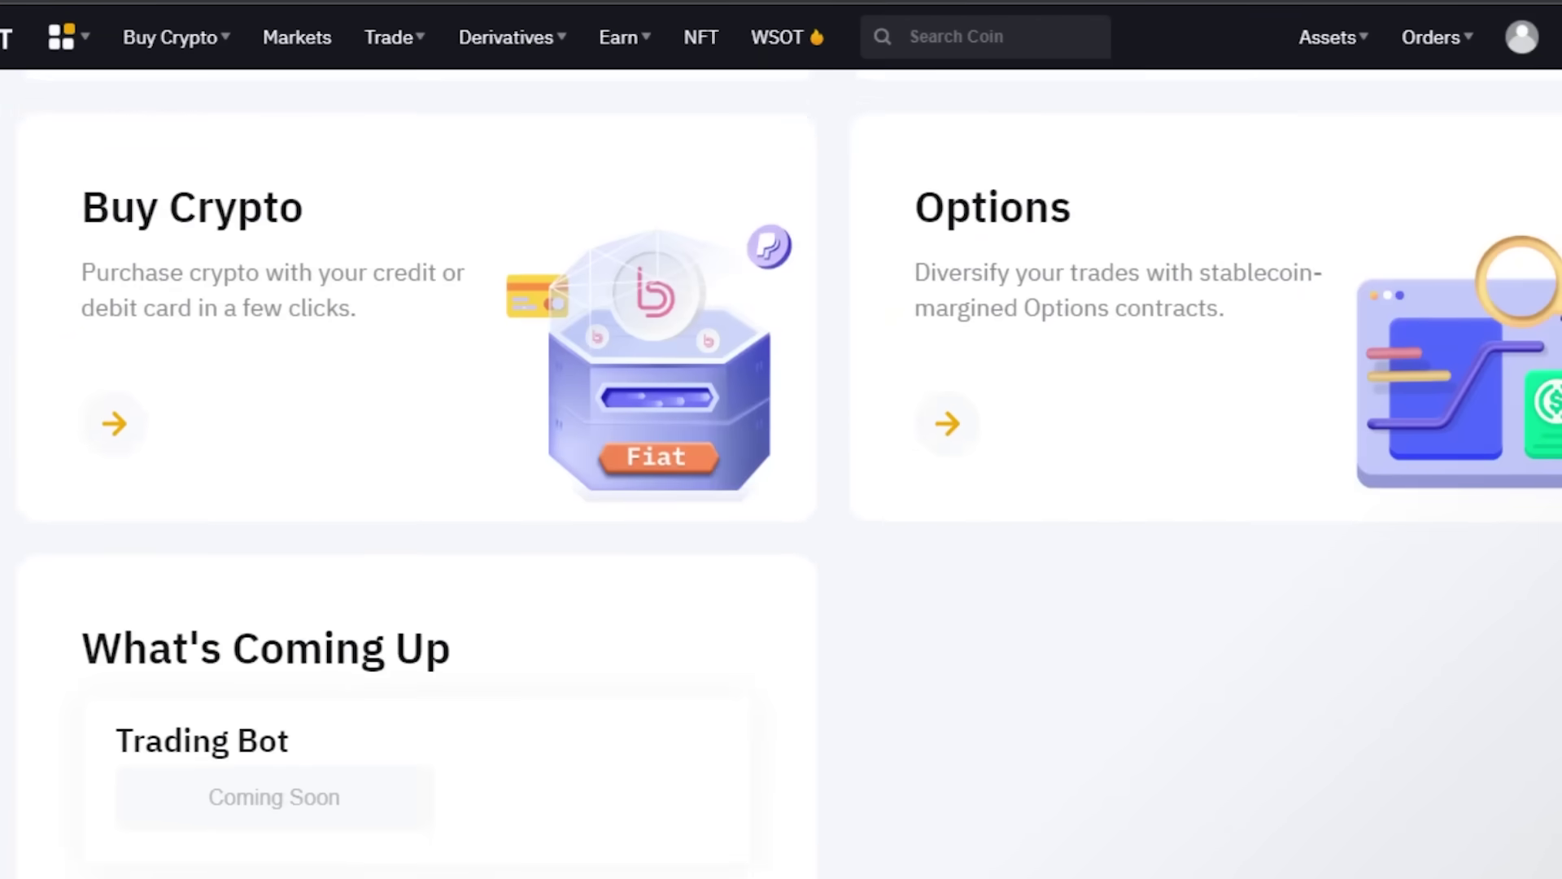
scroll(781, 472, up, 17)
scroll(781, 472, up, 10)
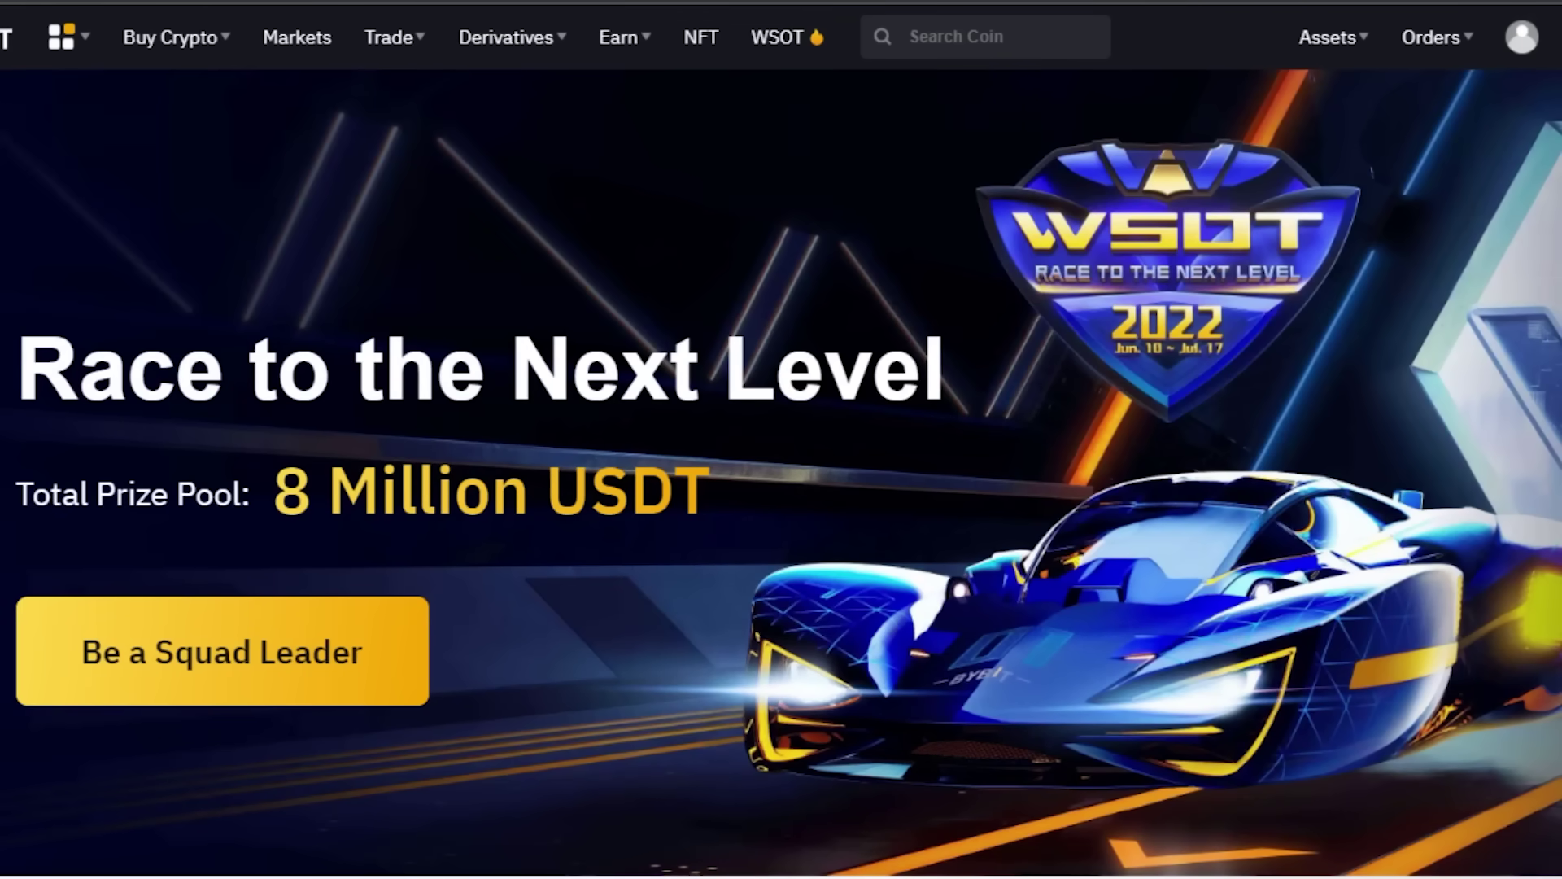
scroll(781, 472, down, 20)
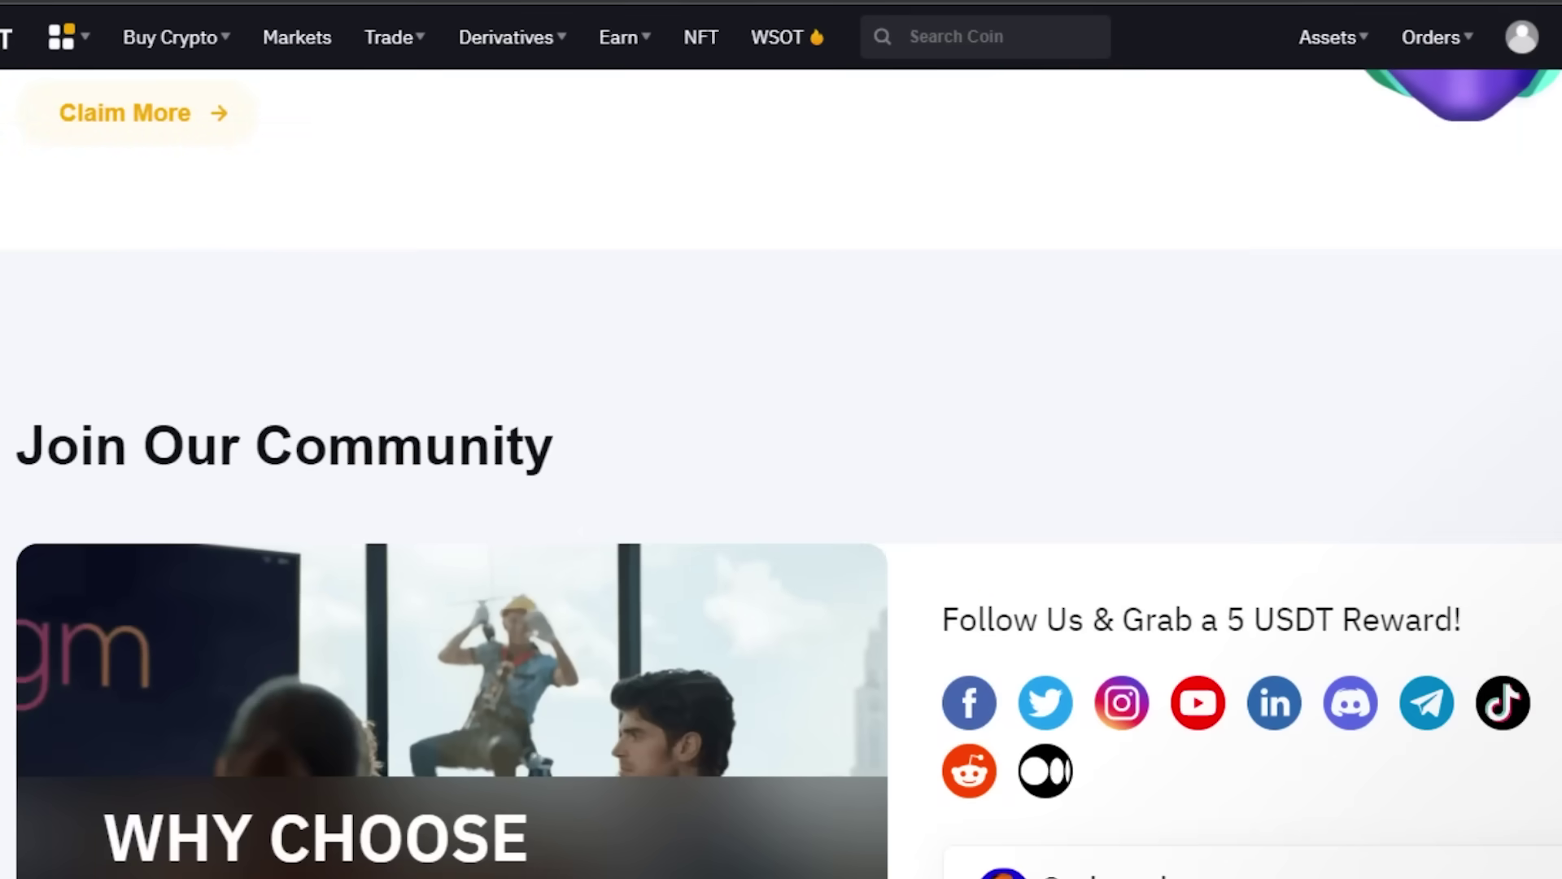
scroll(781, 471, up, 20)
scroll(781, 472, down, 8)
Step: Scroll down to the Get Started in 3 Steps section with Buy Crypto in One Minute
mouse_move(146, 36)
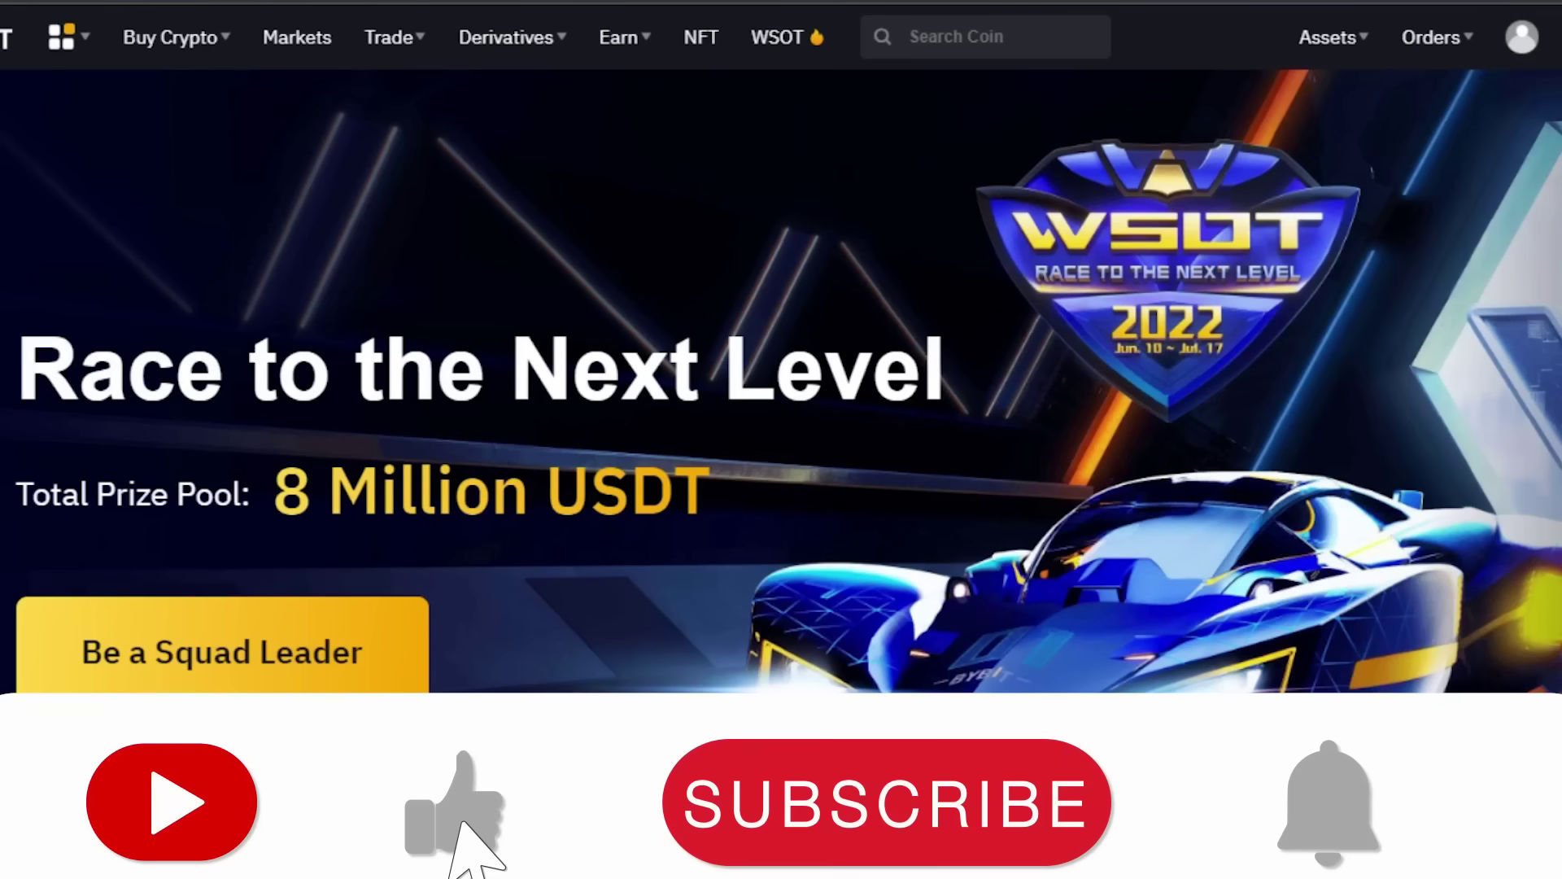
scroll(781, 382, down, 10)
scroll(781, 382, down, 10)
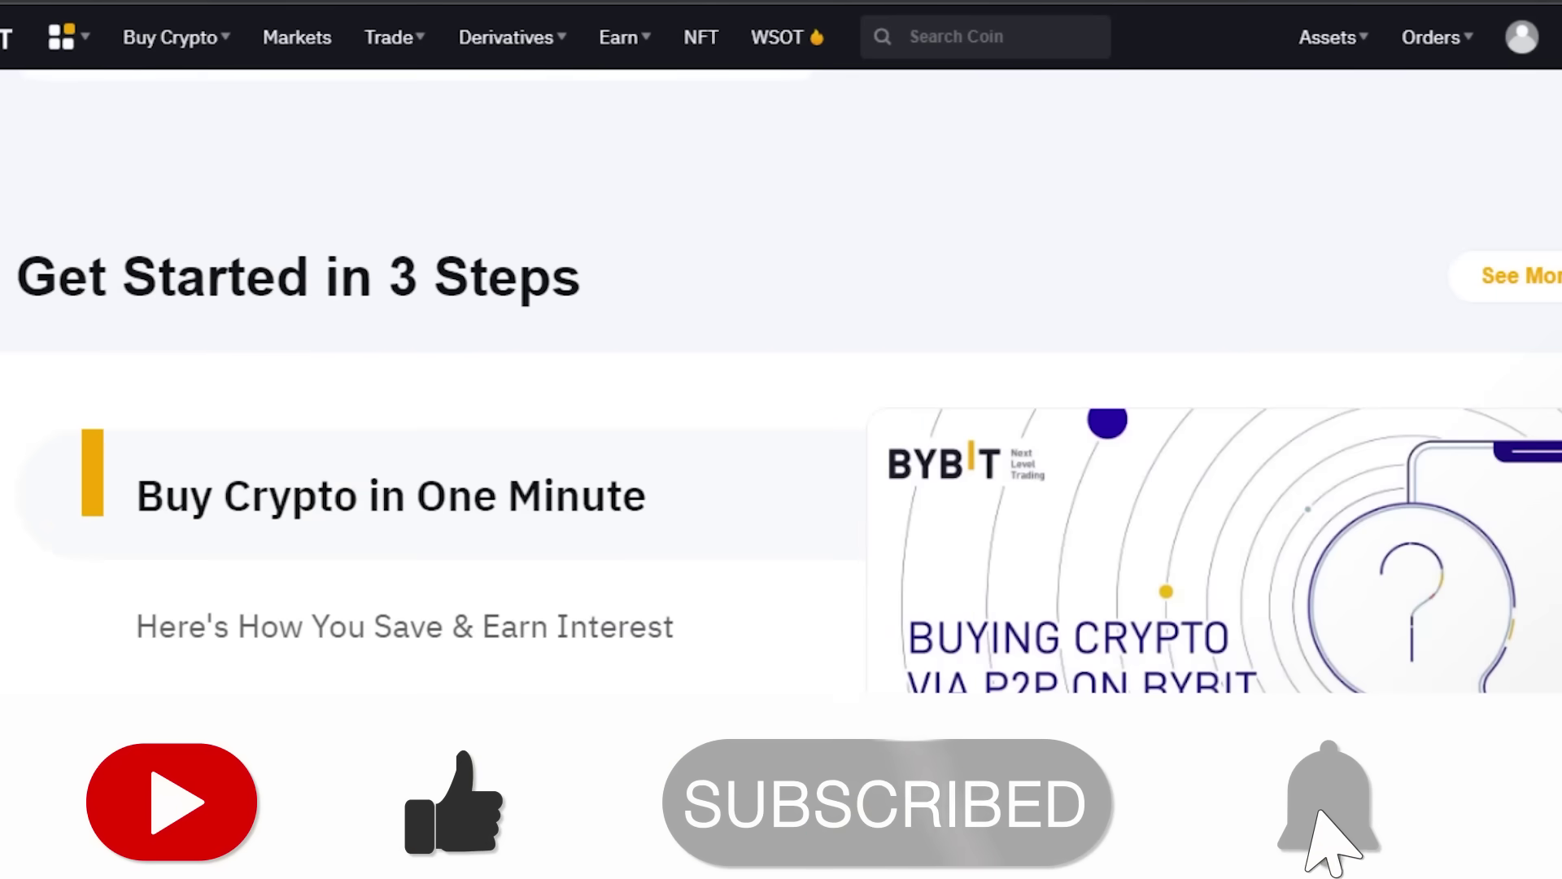